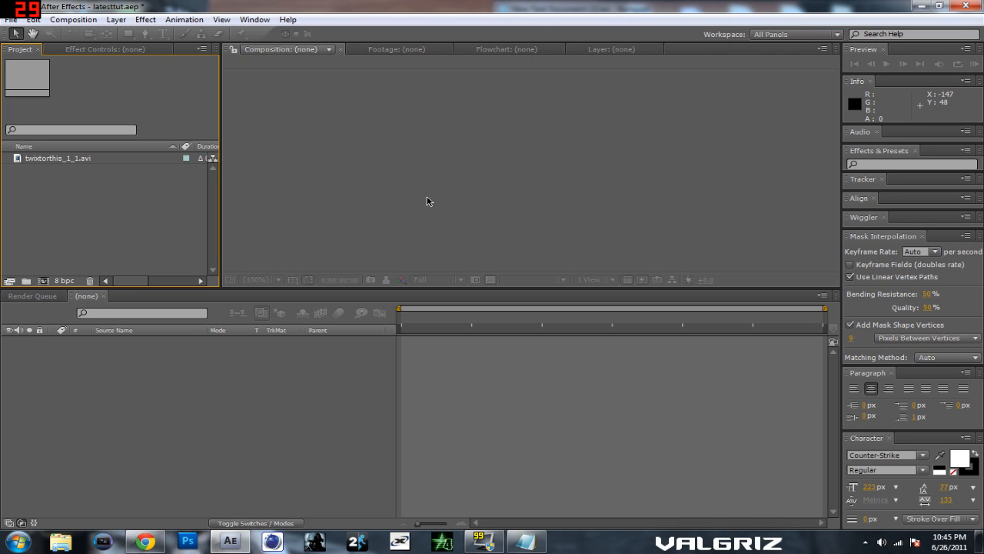
pyautogui.click(526, 541)
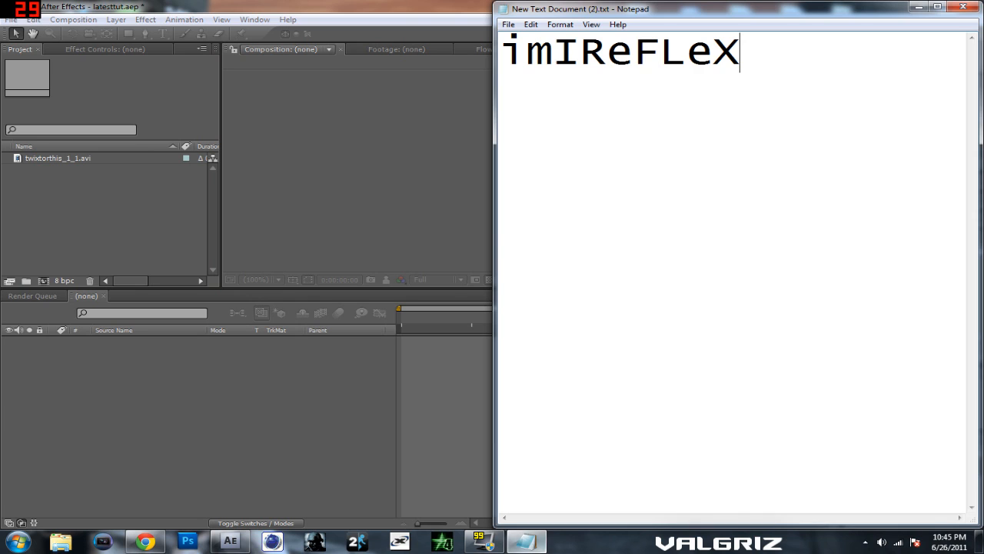
pyautogui.hotkey('ctrl', 'a')
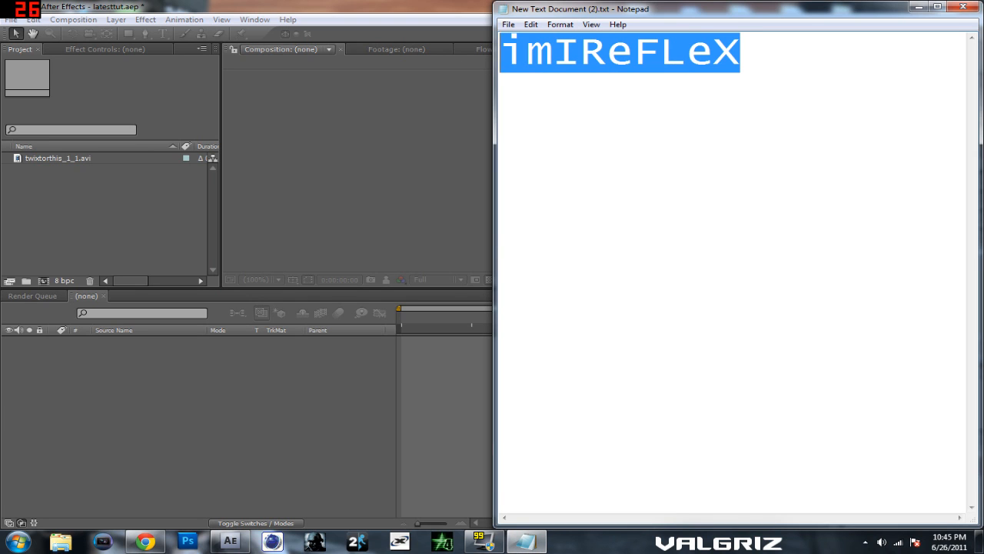
pyautogui.click(741, 54)
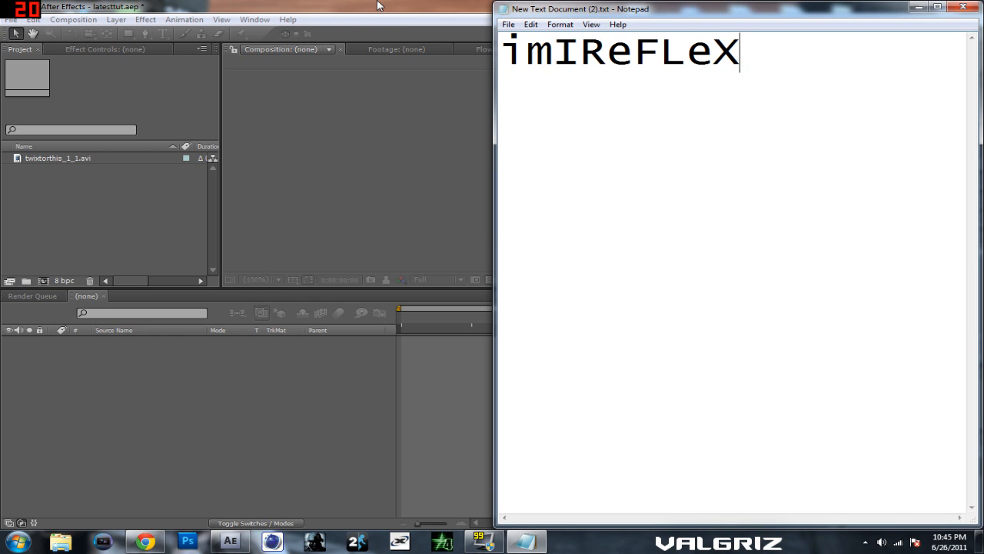
pyautogui.click(398, 10)
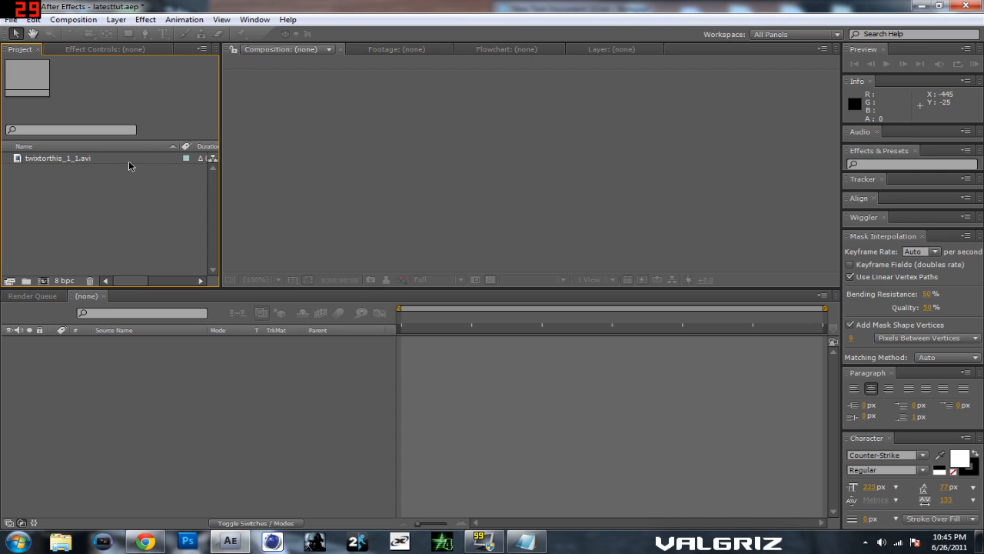
# Step: Create a composition from the twixtorthis_1_1.avi footage and preview the clip
pyautogui.moveTo(95, 157); pyautogui.dragTo(370, 166)
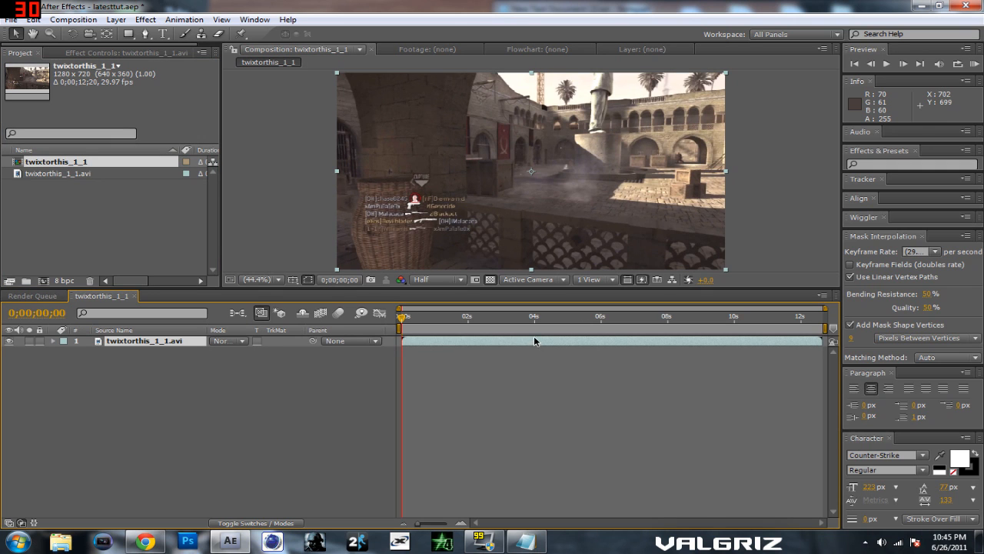
pyautogui.moveTo(401, 318); pyautogui.dragTo(690, 327)
pyautogui.press('KP_0')
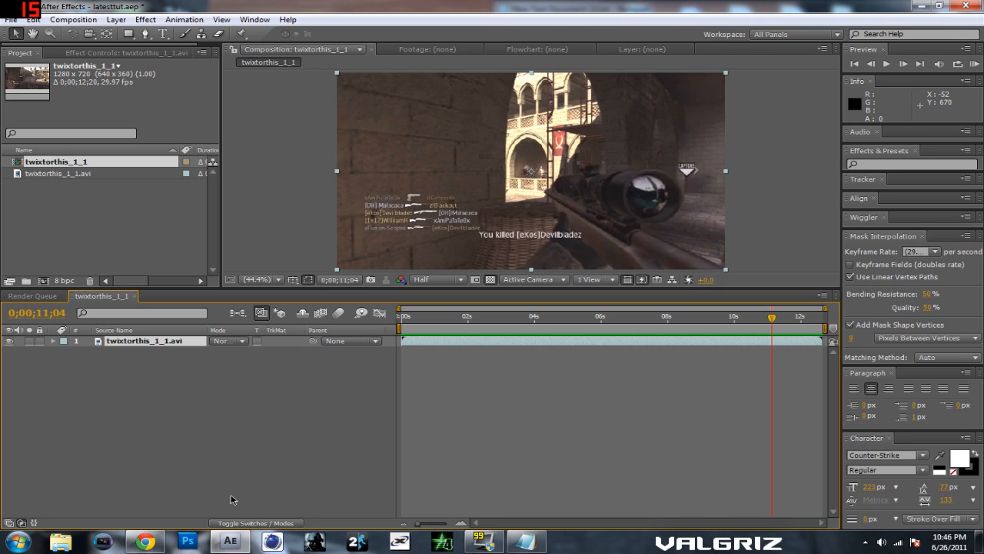
pyautogui.click(525, 542)
pyautogui.moveTo(739, 52); pyautogui.dragTo(483, 38)
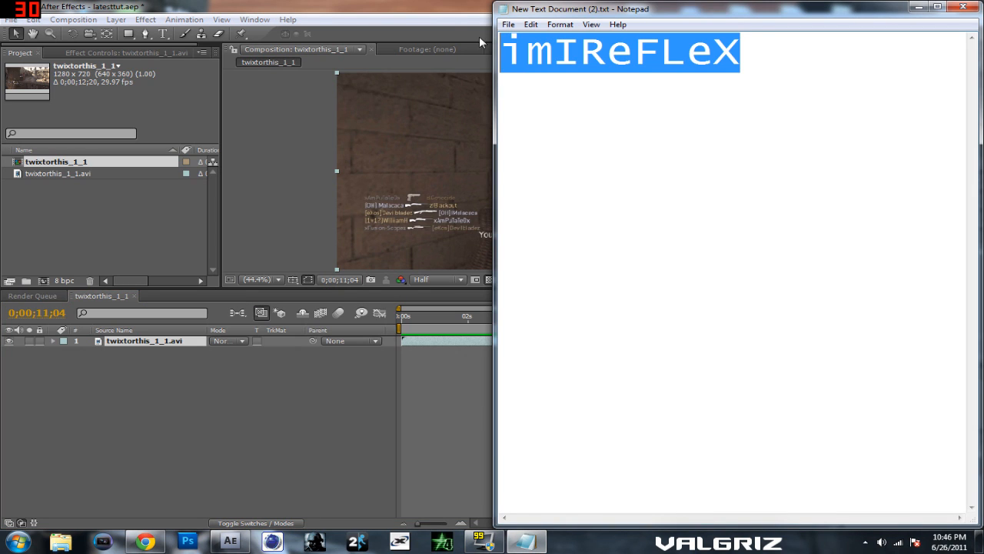
pyautogui.click(581, 100)
pyautogui.click(350, 5)
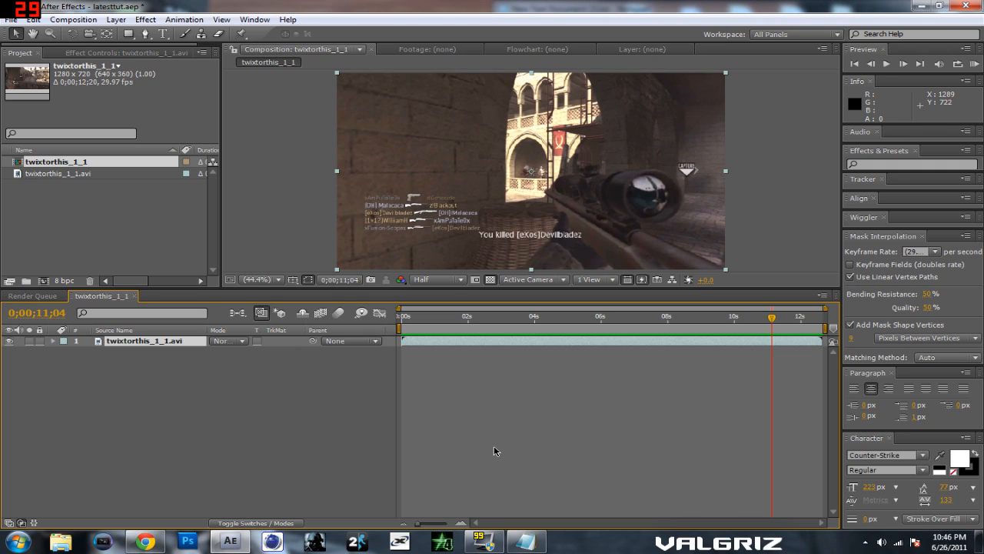
# Step: Go to 0;00;00;26 and draw a paragraph text box covering the whole composition frame
pyautogui.moveTo(772, 321); pyautogui.dragTo(431, 323)
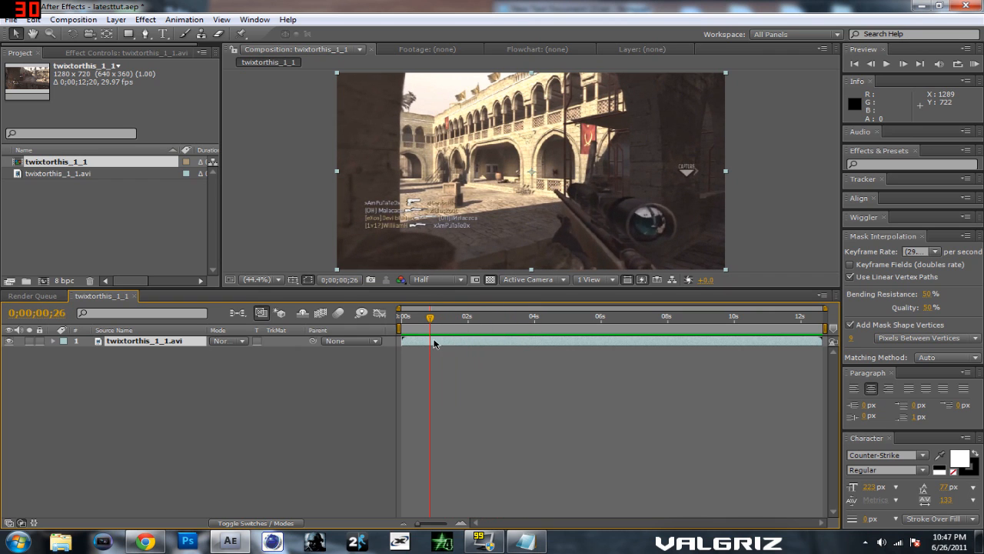
pyautogui.click(163, 34)
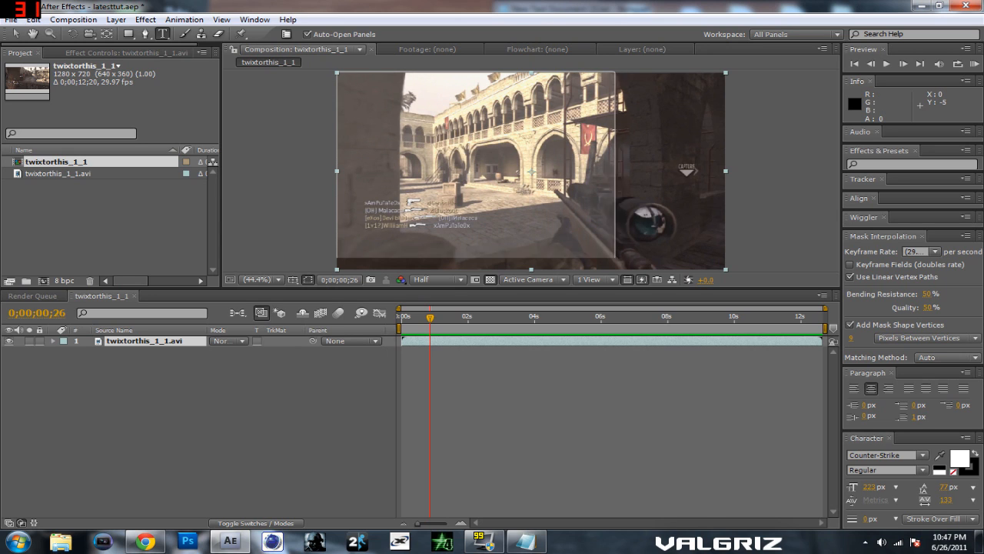
pyautogui.moveTo(726, 269); pyautogui.dragTo(725, 269)
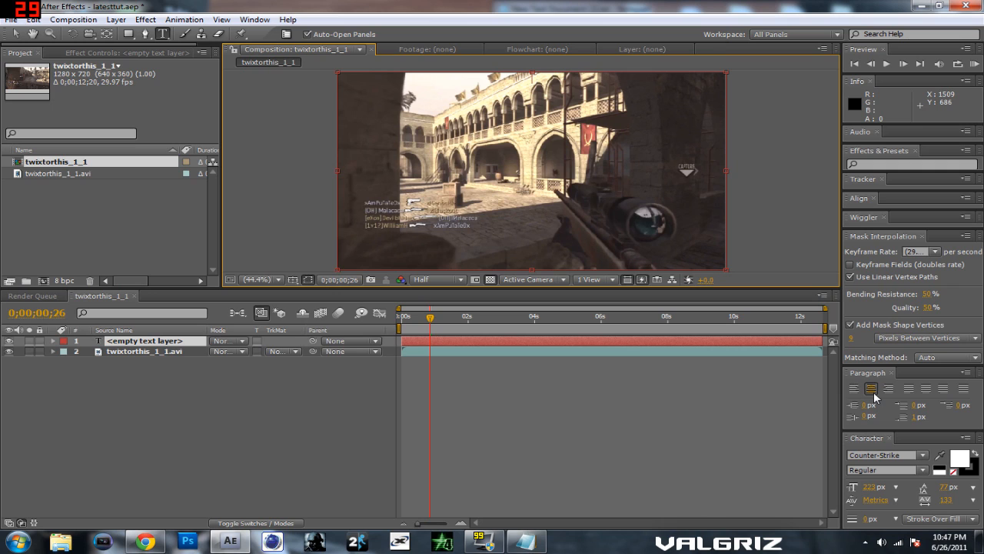
pyautogui.moveTo(725, 172)
pyautogui.mouseDown()
pyautogui.moveTo(654, 170)
pyautogui.moveTo(727, 176)
pyautogui.mouseUp()
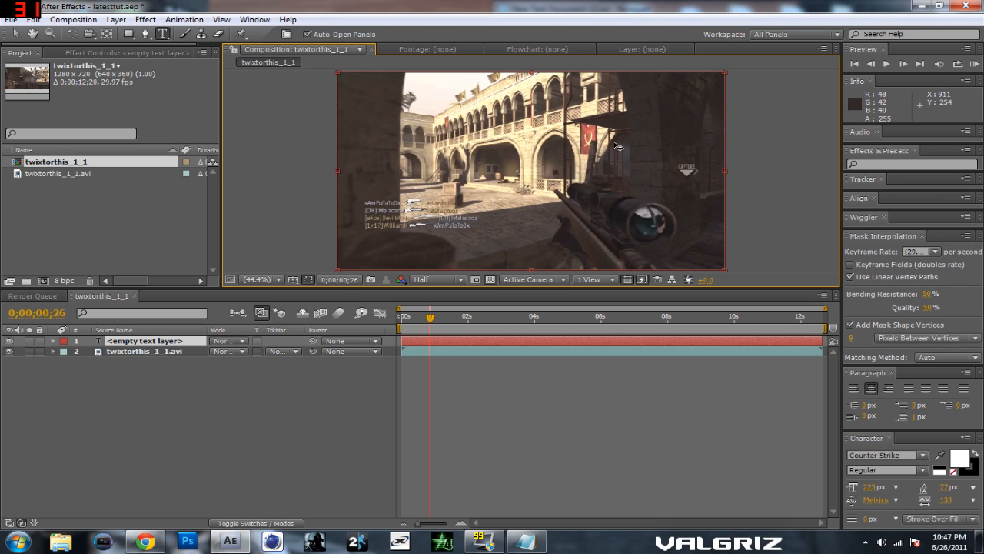
# Step: Enter VALGRIZ as the title text in the new text box, correcting the letter order, and finish text editing
pyautogui.write('VAL')
pyautogui.write('GRIZ')
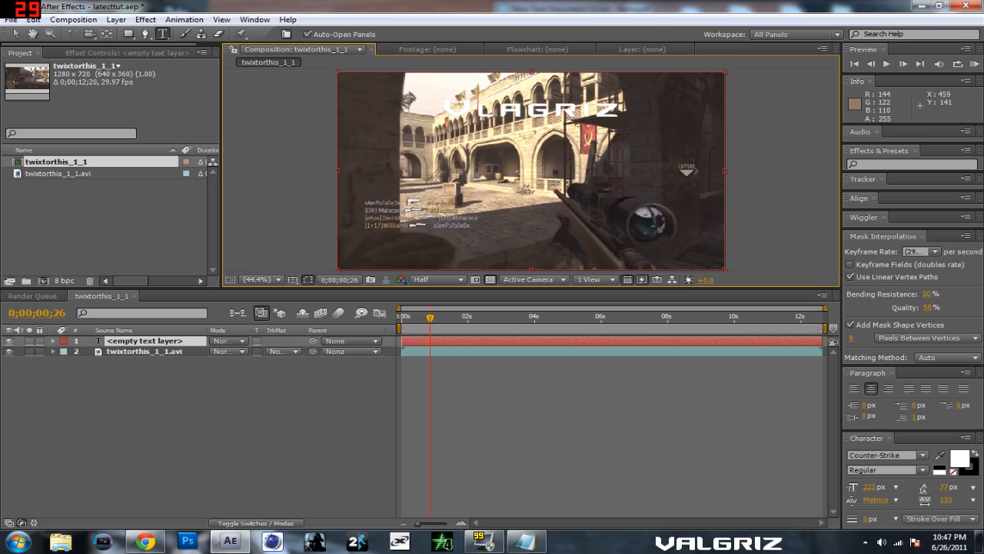
pyautogui.press('BackSpace')
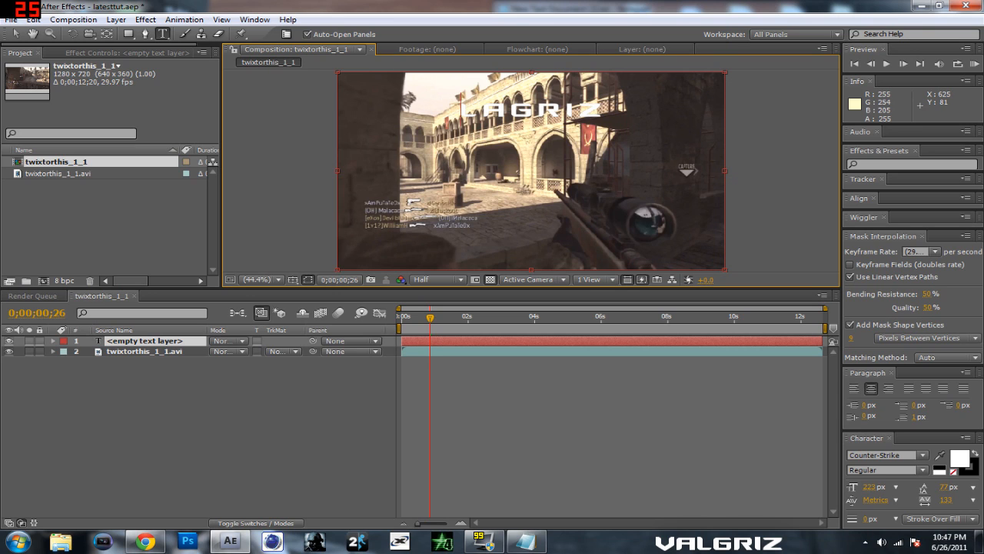
pyautogui.write('V')
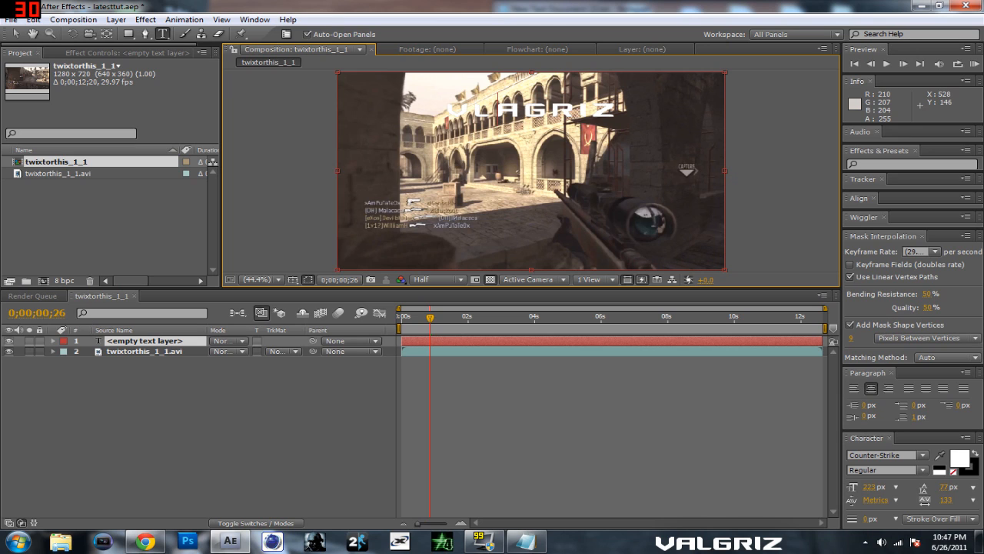
pyautogui.press('Delete')
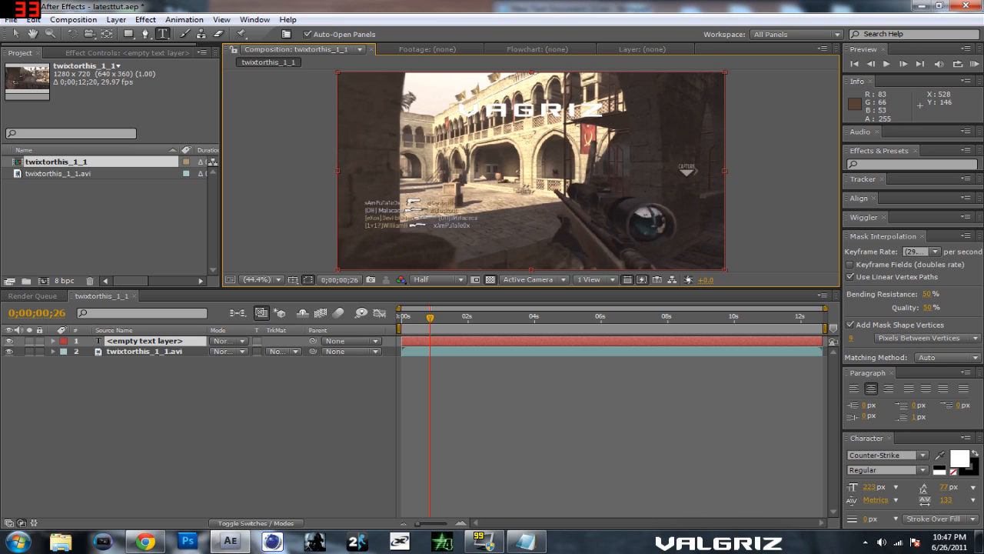
pyautogui.write('L')
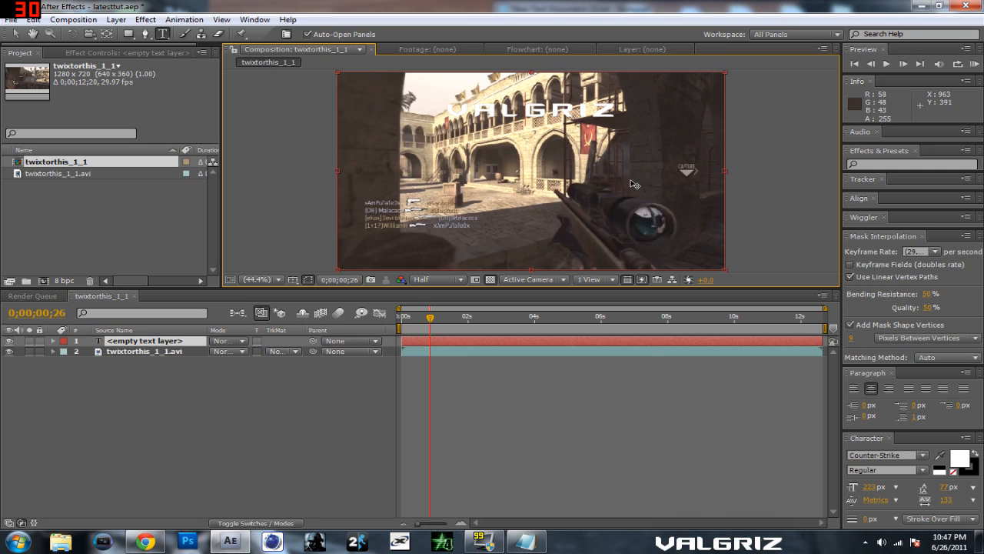
pyautogui.click(15, 36)
# Step: Try moving the VALGRIZ text down toward the centre of the frame, and undo the move
pyautogui.moveTo(522, 112); pyautogui.dragTo(537, 163)
pyautogui.hotkey('ctrl', 'z')
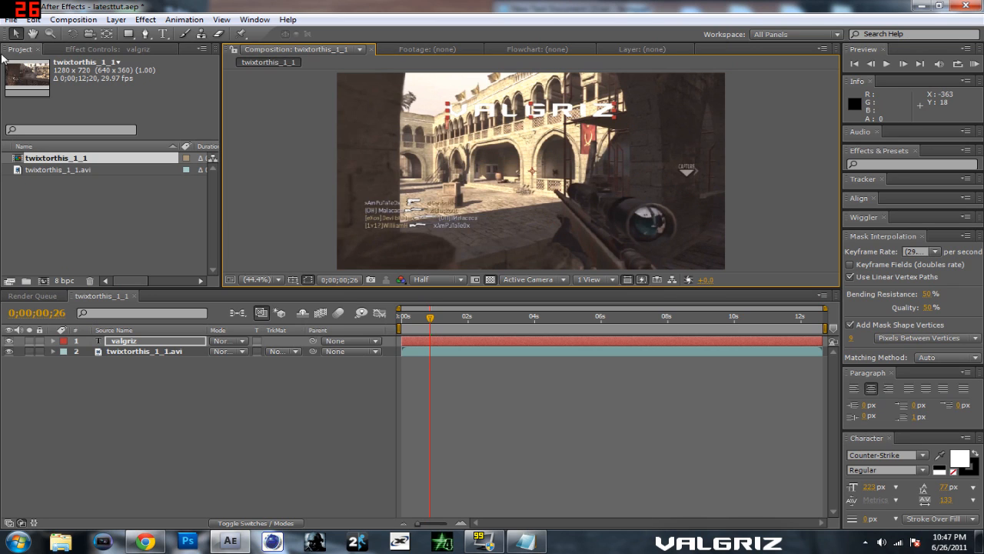
pyautogui.click(162, 34)
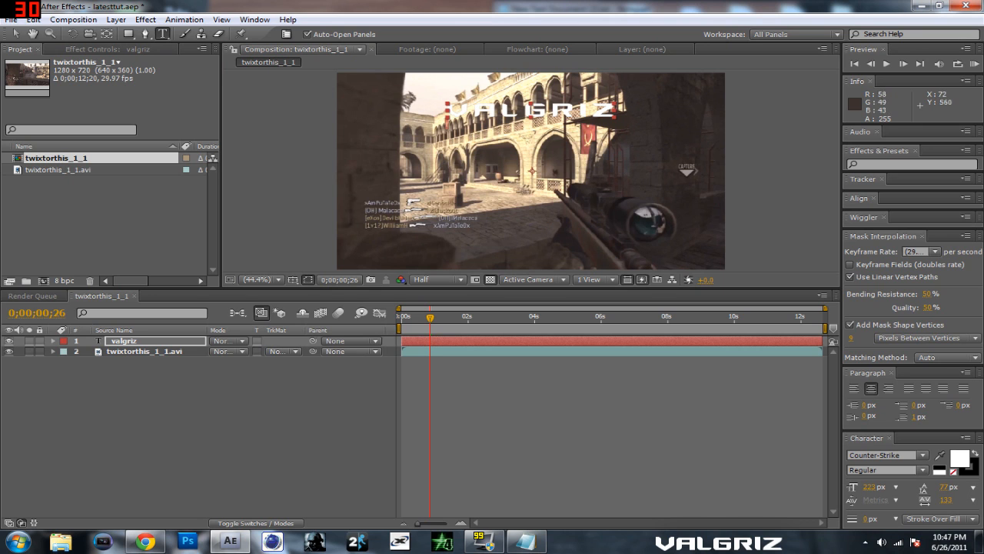
# Step: Apply the Generate category's Ramp effect to the valgriz text layer
pyautogui.click(154, 341)
pyautogui.click(146, 19)
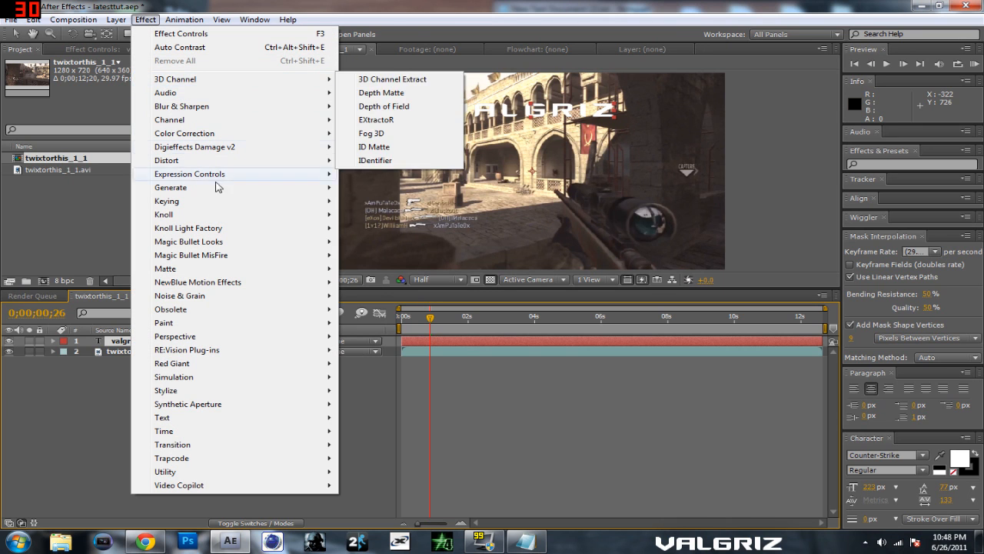
pyautogui.moveTo(218, 190)
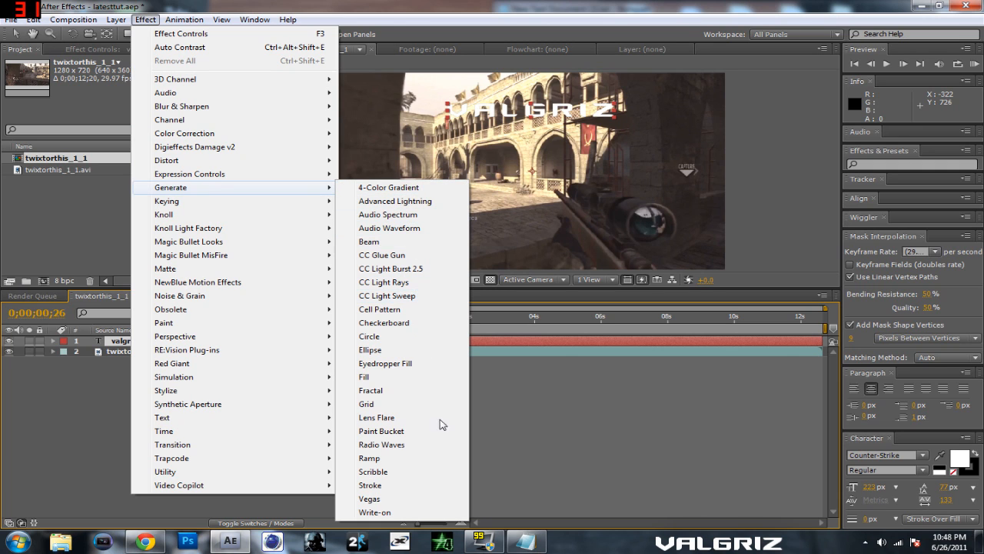
pyautogui.click(416, 458)
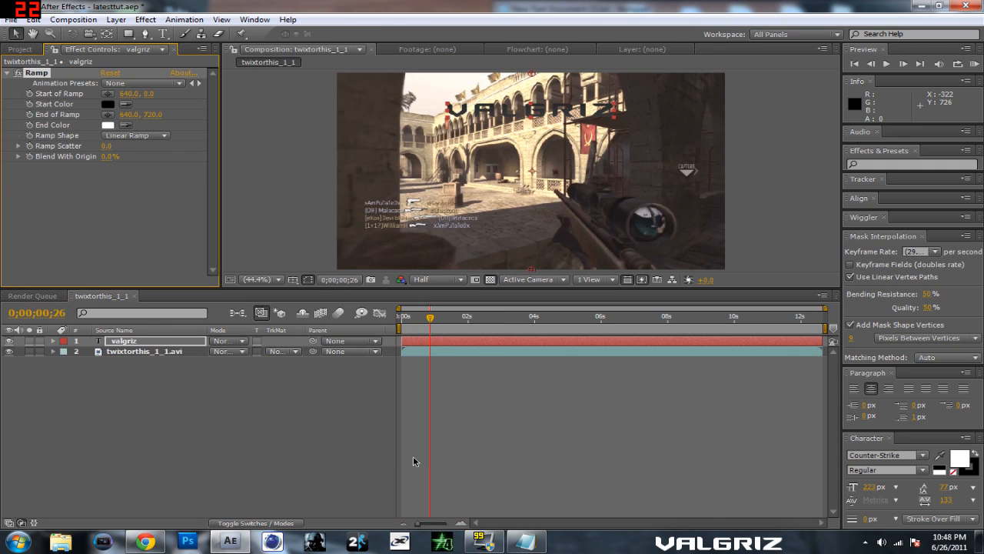
# Step: Set Ramp Shape to Radial Ramp and reposition the ramp's end to about 624, 454.5 and its start to about 640, 4.5
pyautogui.click(127, 83)
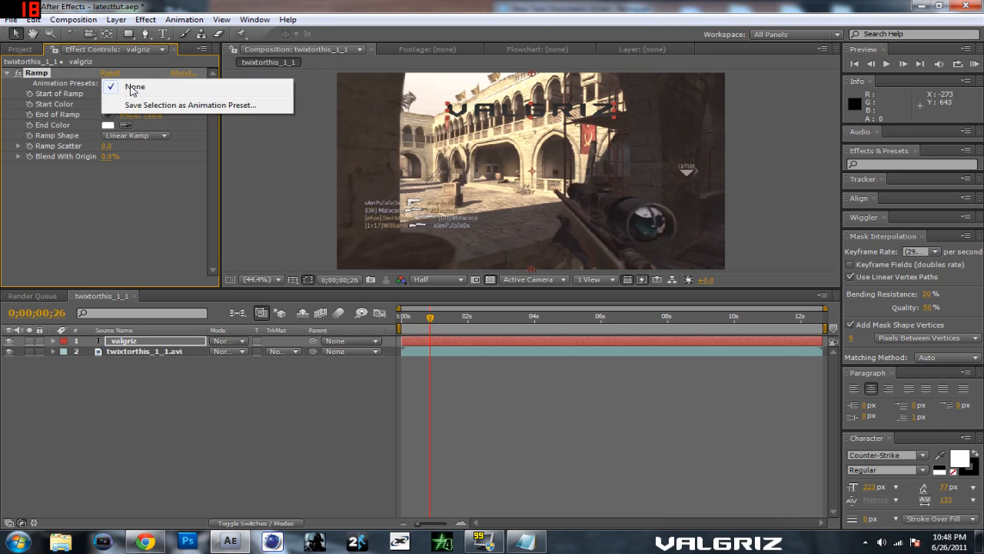
pyautogui.click(134, 148)
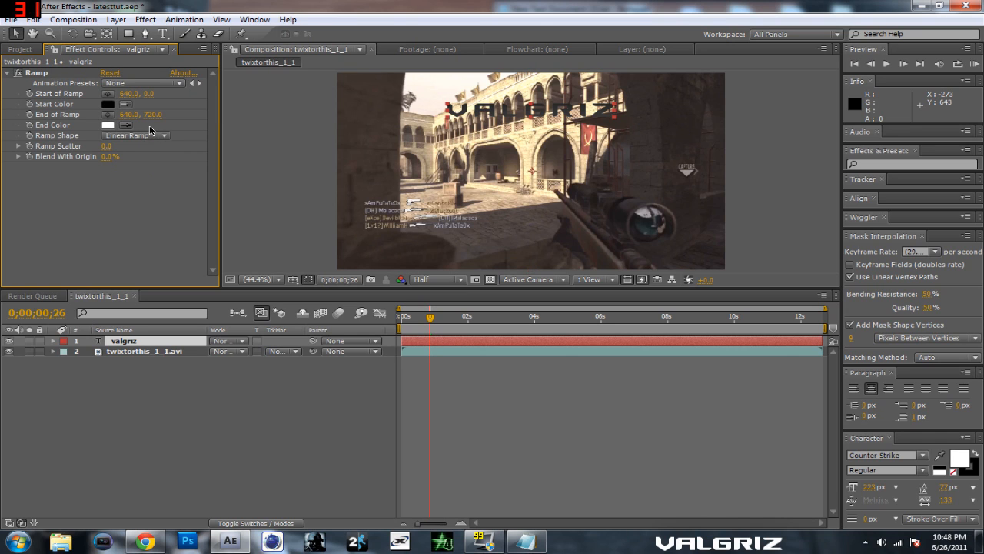
pyautogui.click(151, 132)
pyautogui.click(146, 151)
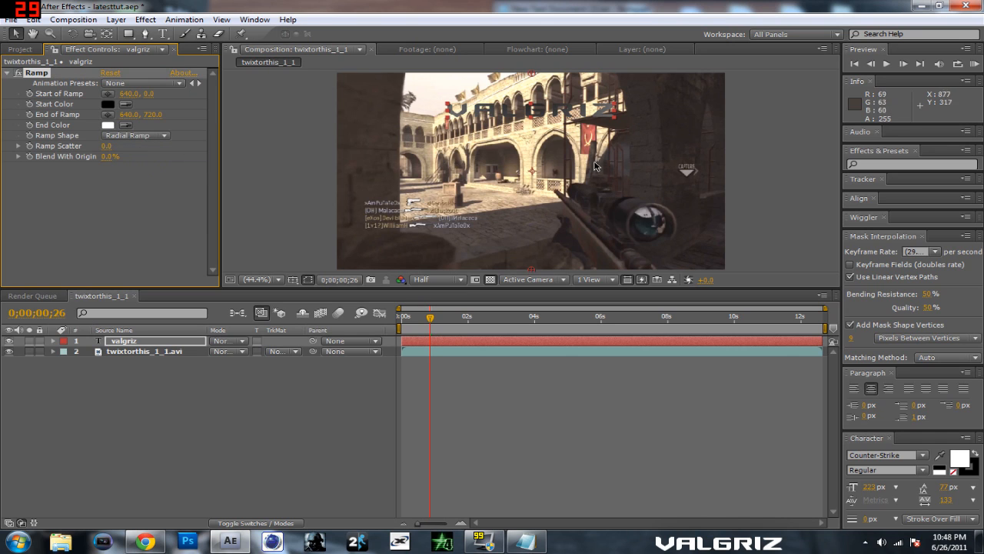
pyautogui.moveTo(531, 269); pyautogui.dragTo(526, 199)
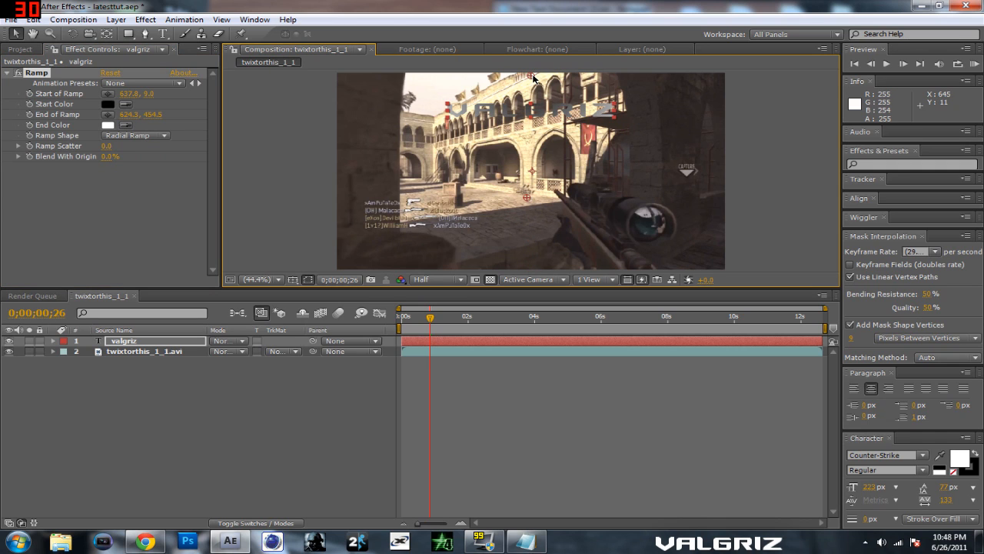
pyautogui.moveTo(535, 77); pyautogui.dragTo(535, 76)
# Step: Set the ramp's Start Color to a bright magenta pink
pyautogui.click(107, 104)
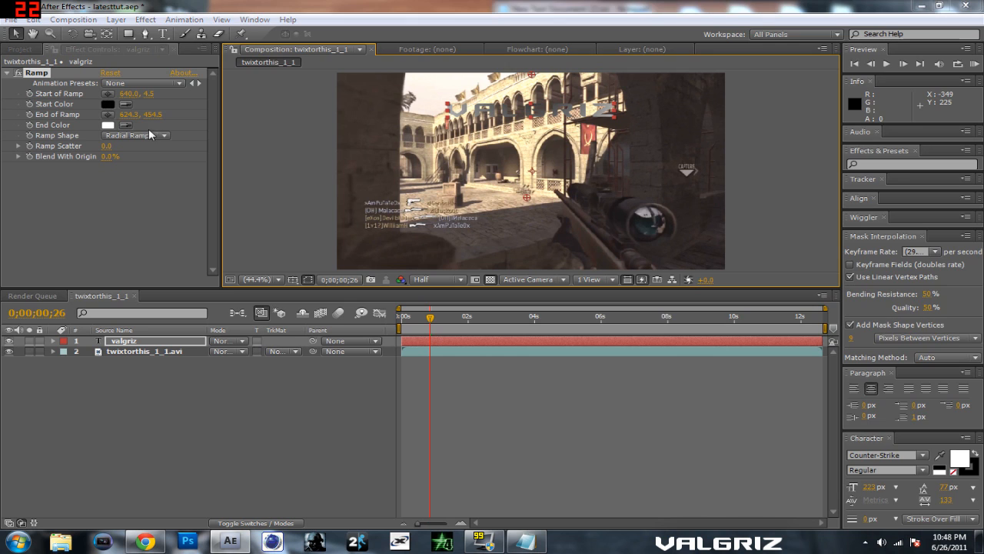
pyautogui.moveTo(673, 359); pyautogui.dragTo(674, 332)
pyautogui.moveTo(604, 356); pyautogui.dragTo(673, 315)
pyautogui.click(781, 312)
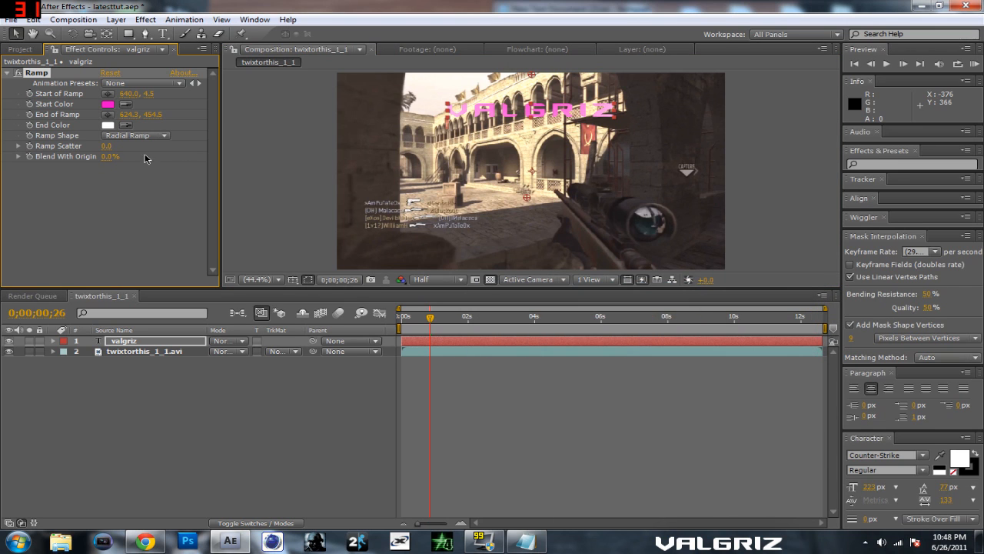
# Step: Set the ramp's End Color to black (000000)
pyautogui.click(107, 125)
pyautogui.moveTo(652, 384); pyautogui.dragTo(724, 524)
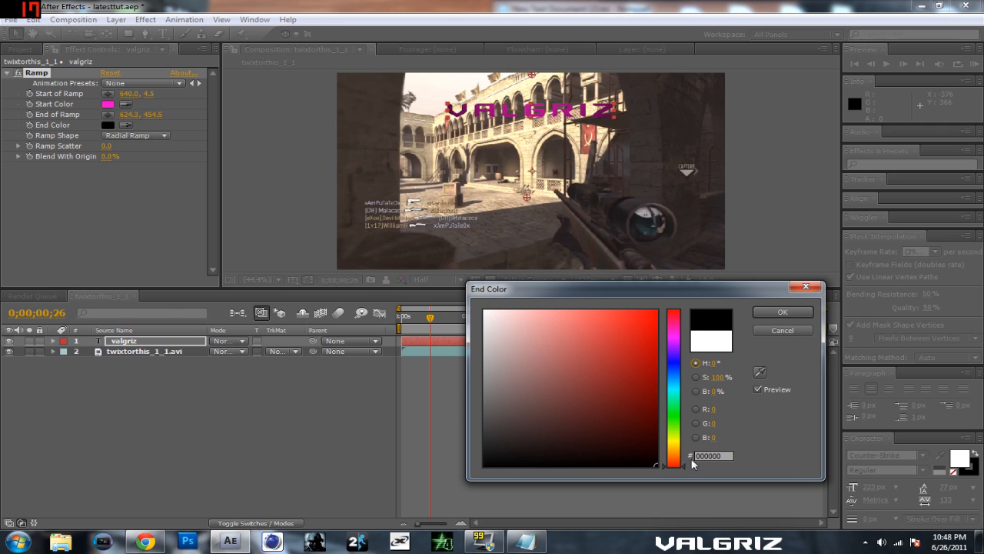
pyautogui.click(676, 397)
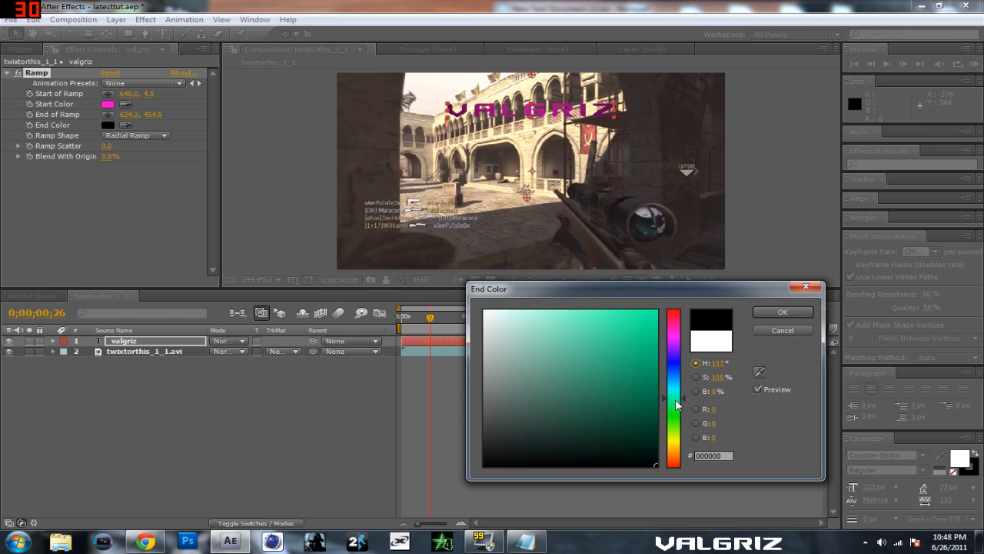
pyautogui.moveTo(638, 462)
pyautogui.mouseDown()
pyautogui.moveTo(486, 457)
pyautogui.moveTo(665, 472)
pyautogui.mouseUp()
pyautogui.moveTo(680, 411); pyautogui.dragTo(673, 459)
pyautogui.click(781, 330)
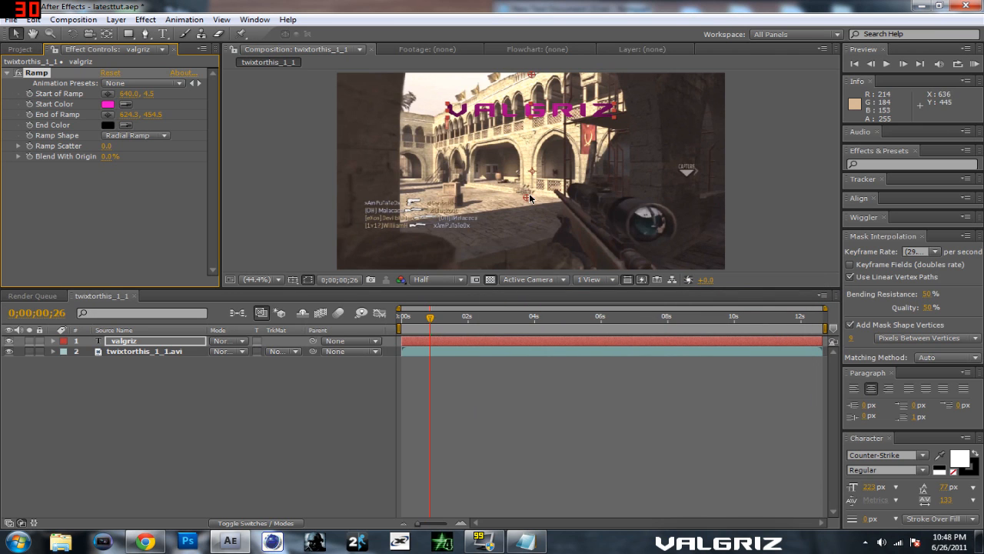
# Step: Tighten the radial gradient by moving the ramp's end to about 638, 247.5 and its start to about 642, 43
pyautogui.moveTo(530, 192); pyautogui.dragTo(530, 159)
pyautogui.moveTo(528, 80)
pyautogui.mouseDown()
pyautogui.moveTo(530, 94)
pyautogui.moveTo(530, 82)
pyautogui.mouseUp()
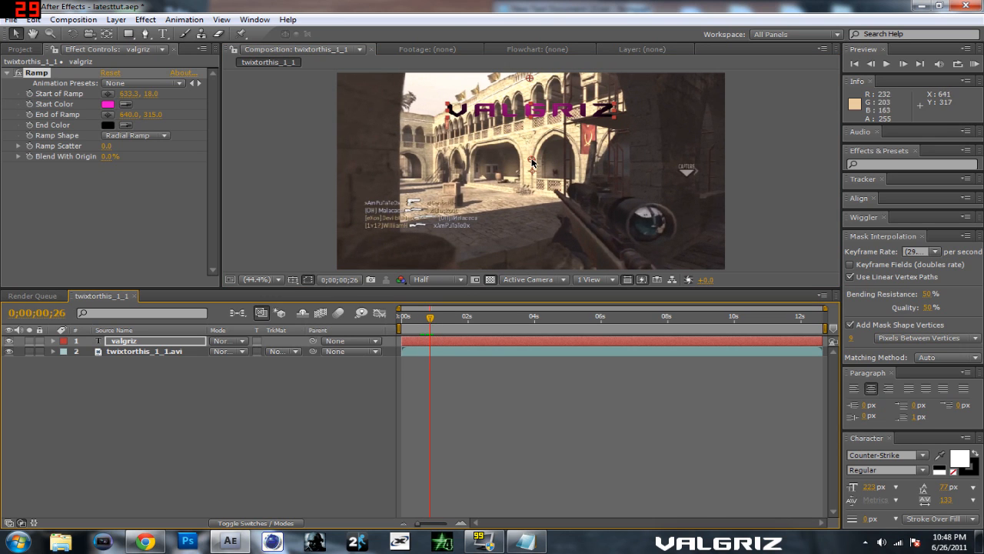
pyautogui.moveTo(534, 161); pyautogui.dragTo(532, 144)
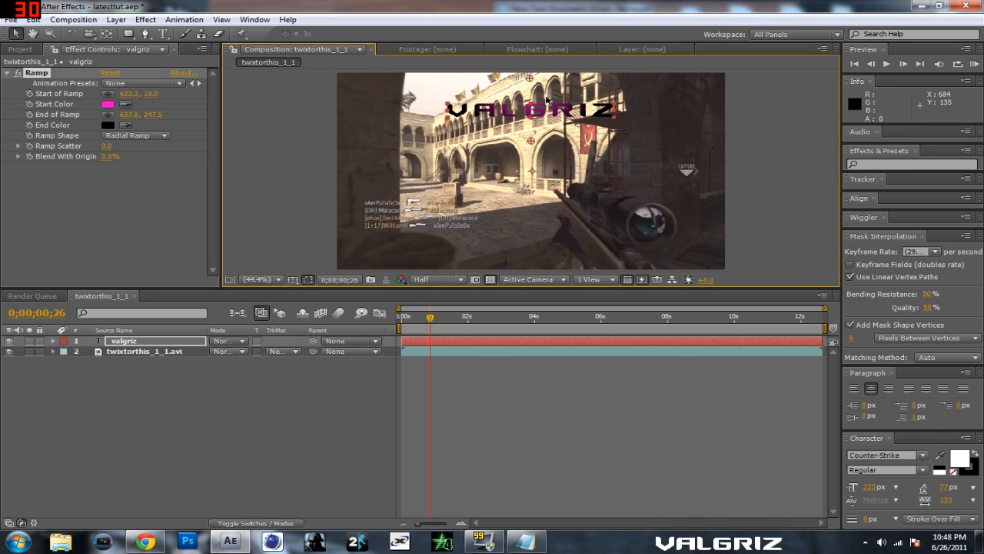
pyautogui.moveTo(529, 79); pyautogui.dragTo(532, 86)
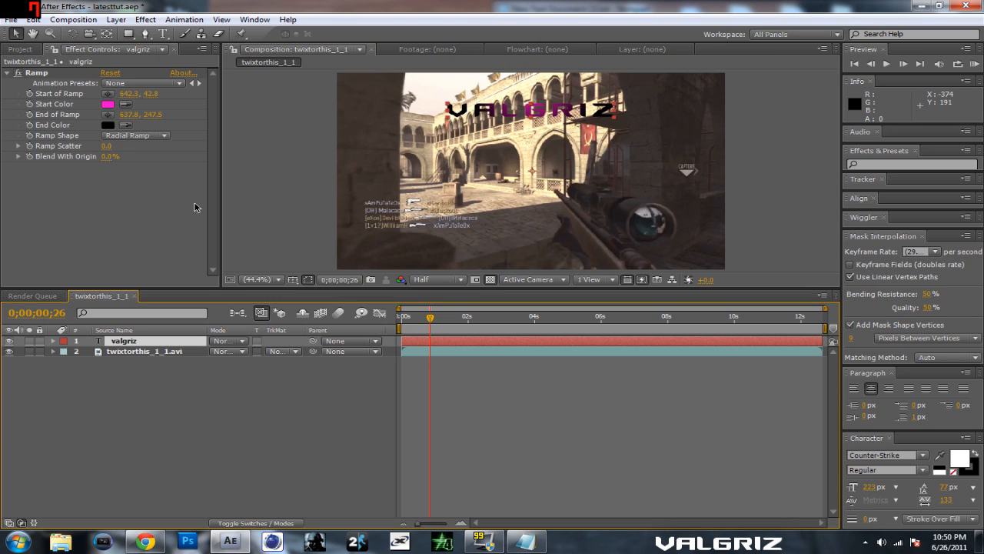
# Step: Apply the CC Lens distort effect to the valgriz text layer and raise its Size to 500
pyautogui.click(146, 19)
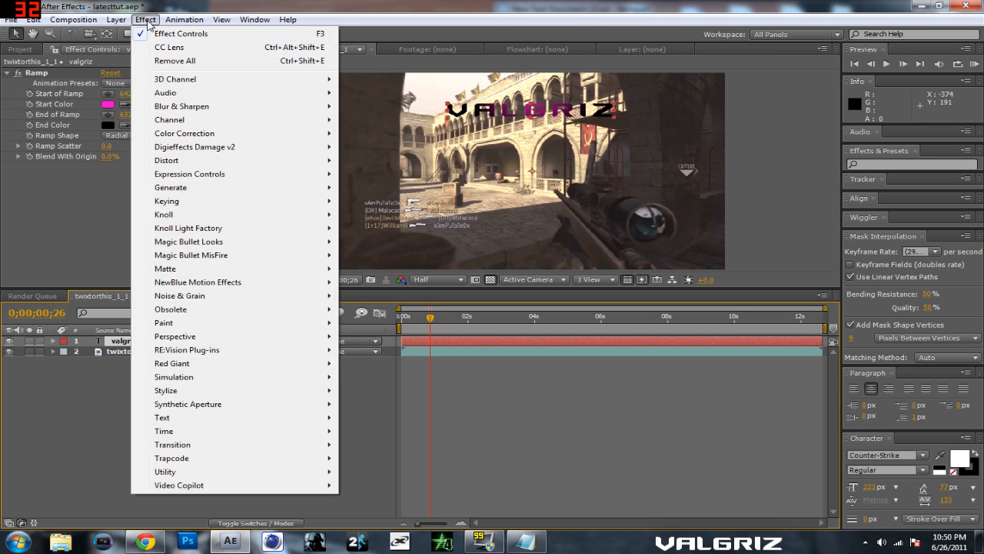
pyautogui.moveTo(234, 165)
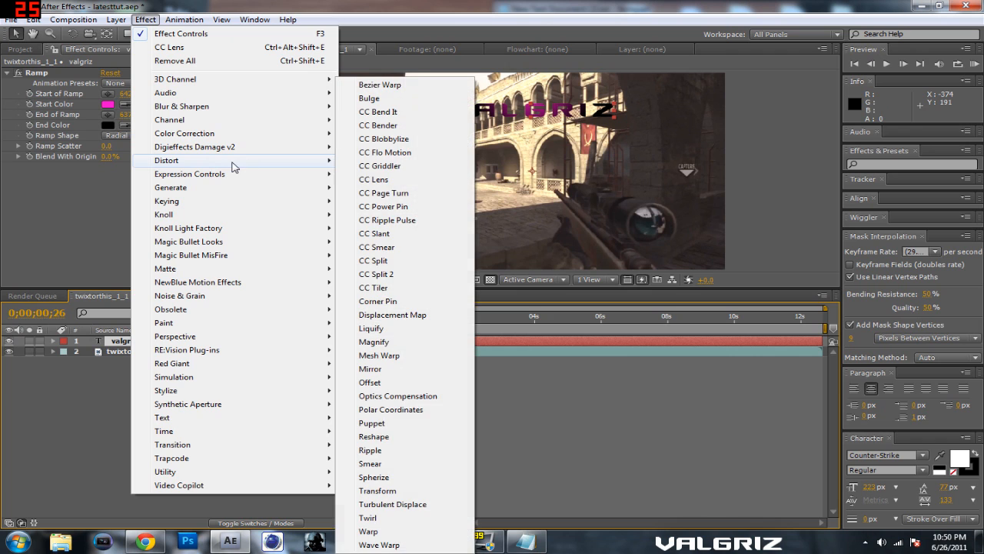
pyautogui.click(401, 179)
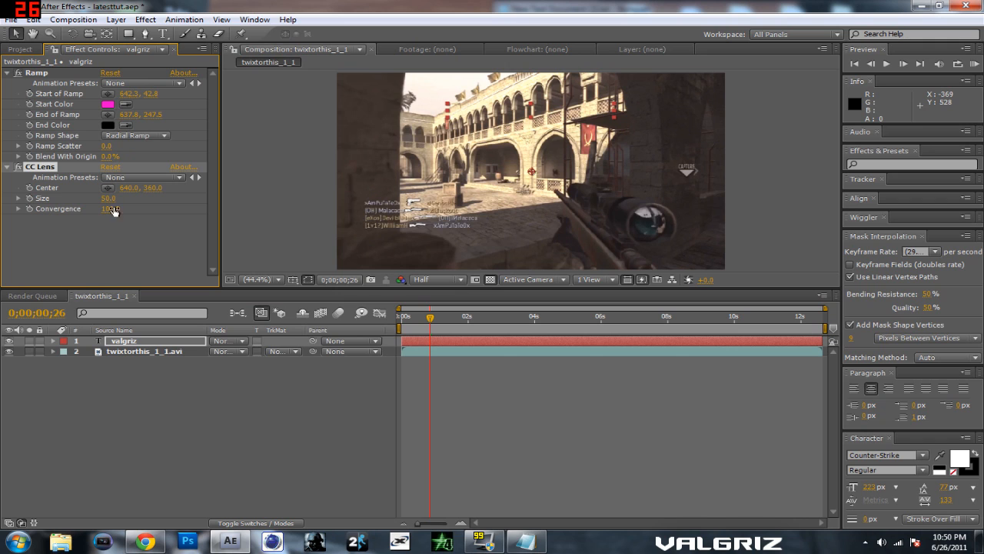
pyautogui.moveTo(108, 198); pyautogui.dragTo(395, 222)
pyautogui.moveTo(522, 215); pyautogui.dragTo(419, 210)
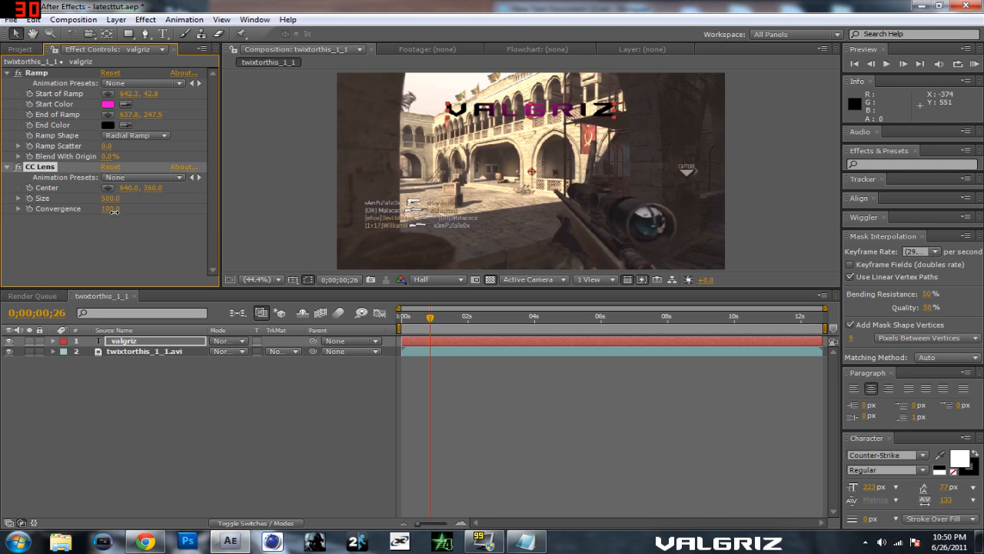
# Step: Set the CC Lens Convergence to -200 and reduce its Size to 395
pyautogui.moveTo(159, 216); pyautogui.dragTo(76, 228)
pyautogui.moveTo(112, 201); pyautogui.dragTo(28, 199)
pyautogui.moveTo(92, 210); pyautogui.dragTo(3, 236)
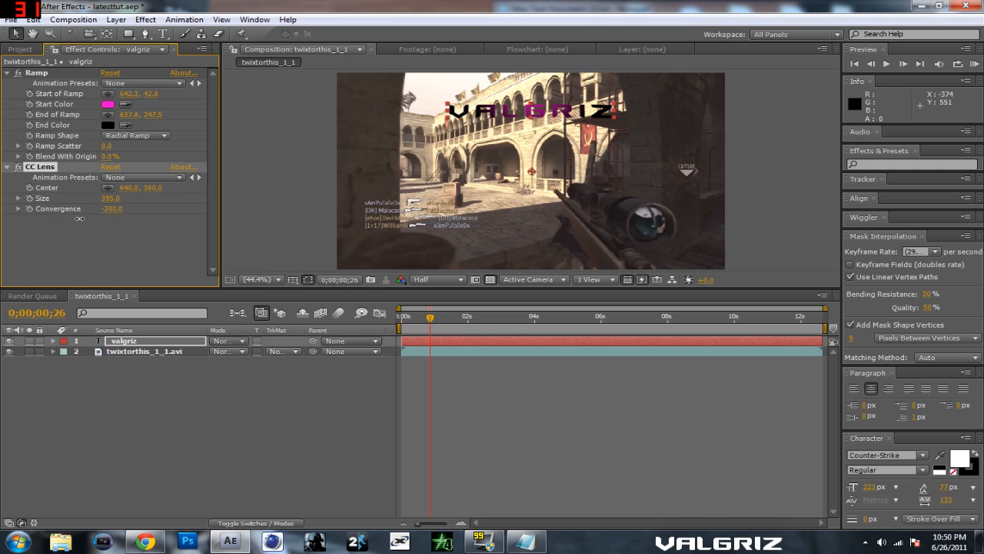
# Step: Move the CC Lens center onto the title at about 649, 141.8 and reduce the lens Size to 80
pyautogui.moveTo(125, 203); pyautogui.dragTo(19, 201)
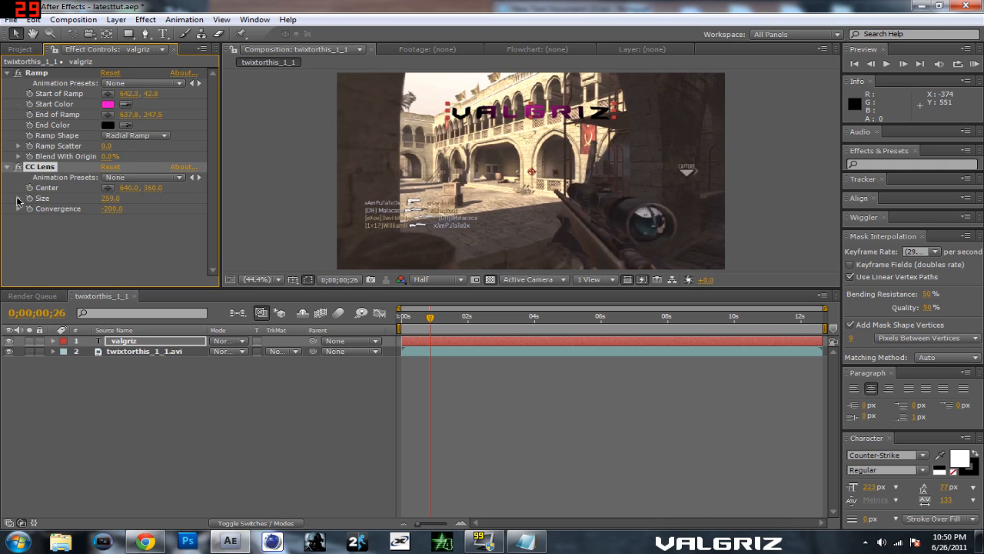
pyautogui.moveTo(111, 201); pyautogui.dragTo(32, 206)
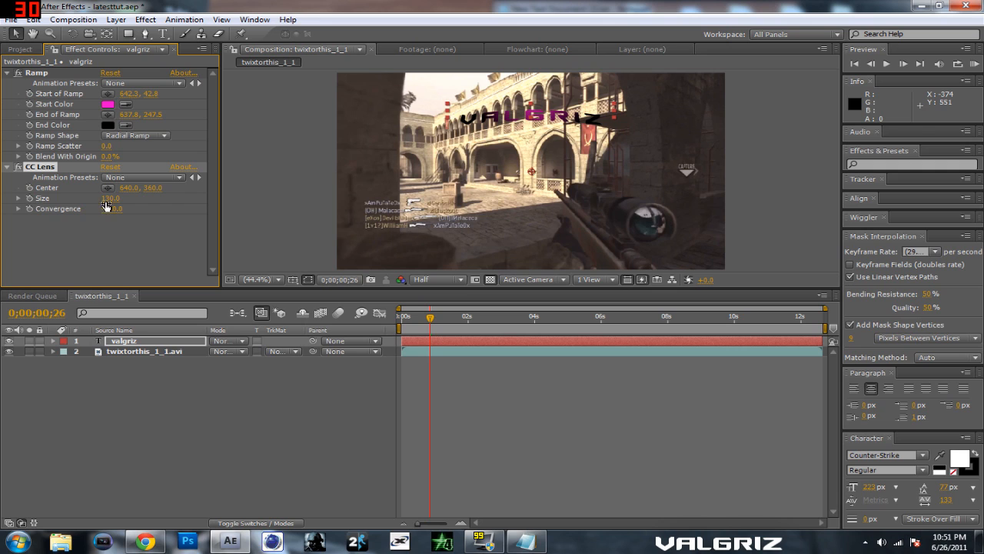
pyautogui.moveTo(113, 199); pyautogui.dragTo(102, 200)
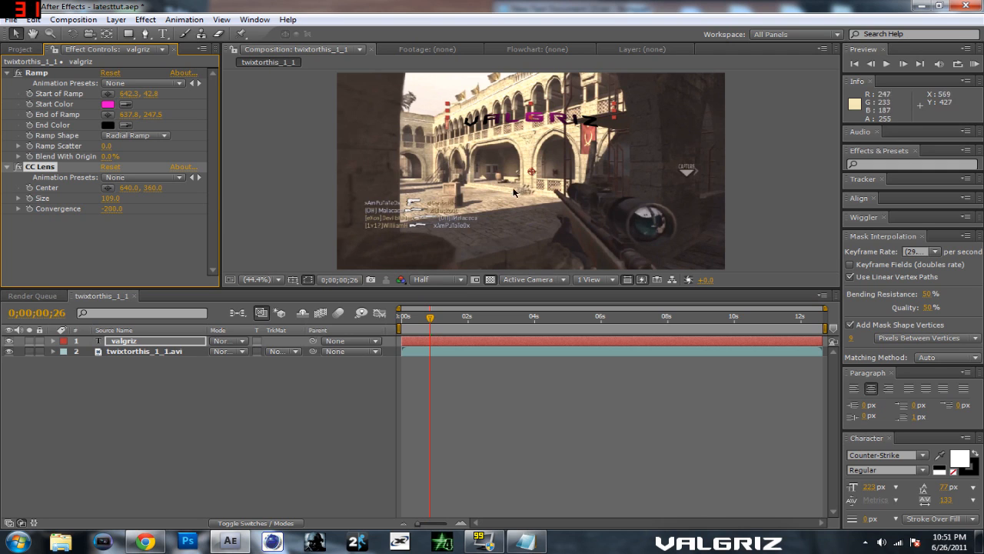
pyautogui.moveTo(532, 175); pyautogui.dragTo(535, 116)
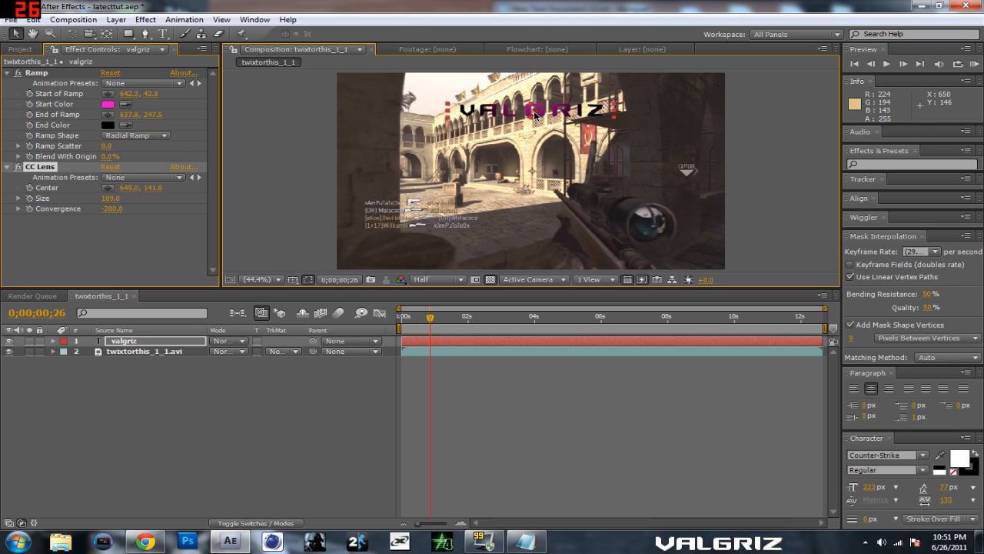
pyautogui.moveTo(109, 198); pyautogui.dragTo(93, 198)
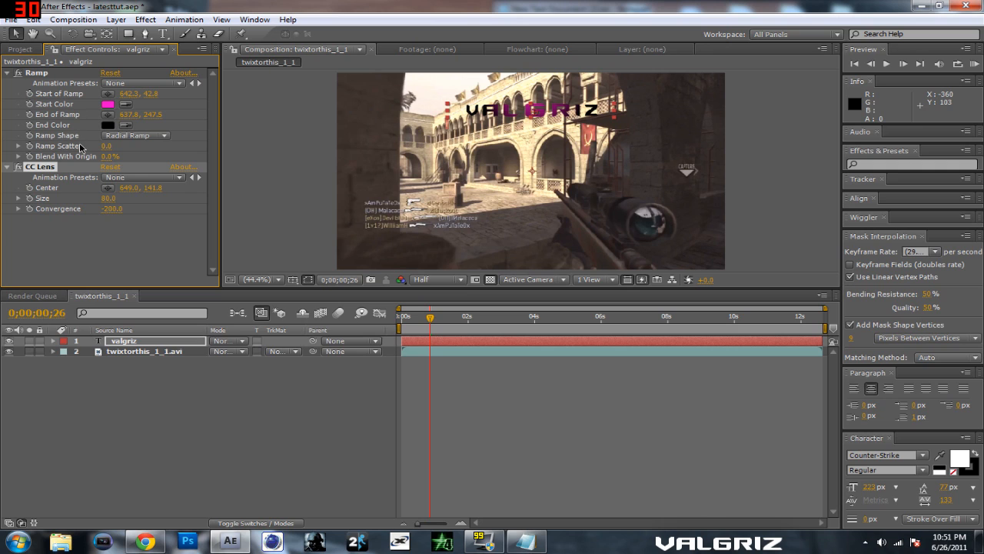
# Step: Reposition the ramp's end to about 640, 225 and its start to about 640, 56.3, and collapse both effects' settings
pyautogui.click(65, 73)
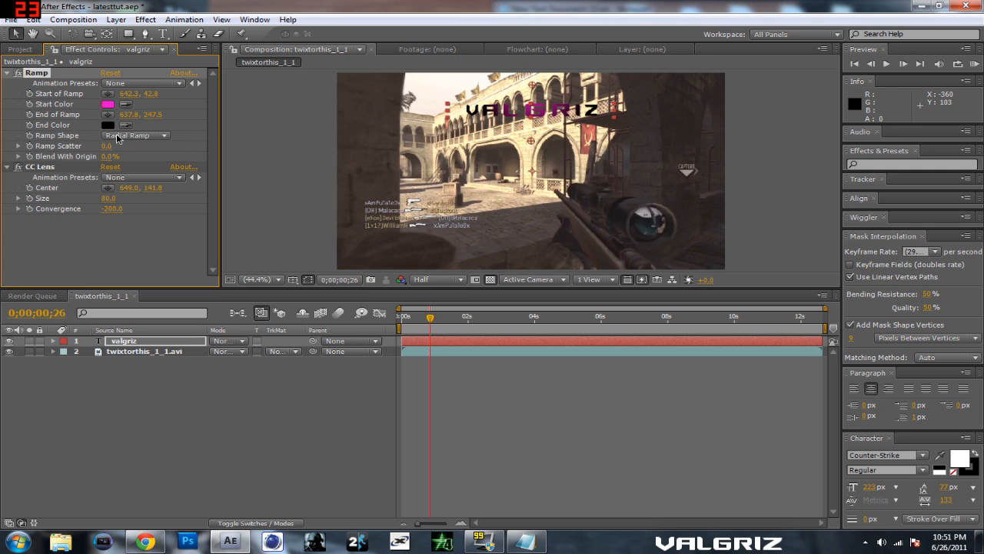
pyautogui.moveTo(533, 174); pyautogui.dragTo(529, 134)
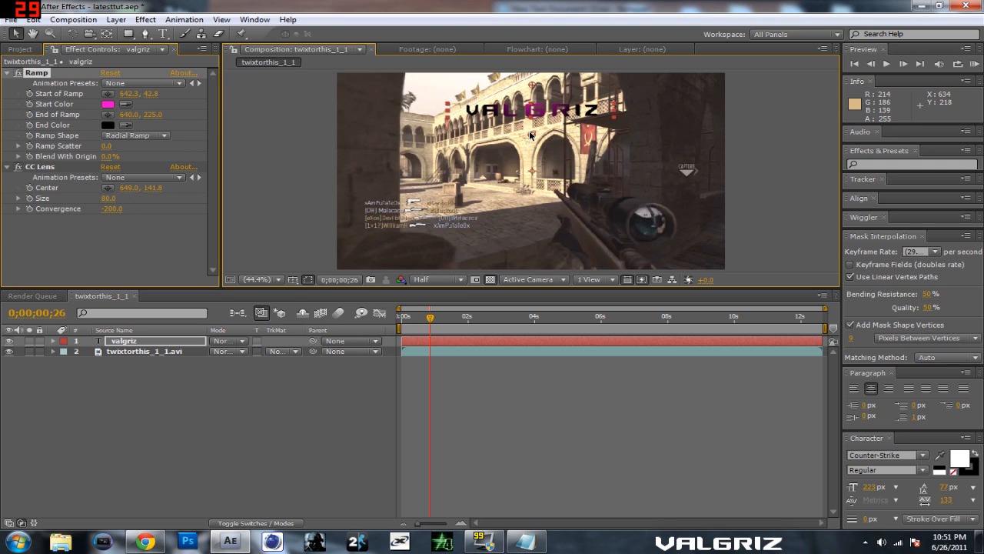
pyautogui.moveTo(530, 85); pyautogui.dragTo(532, 93)
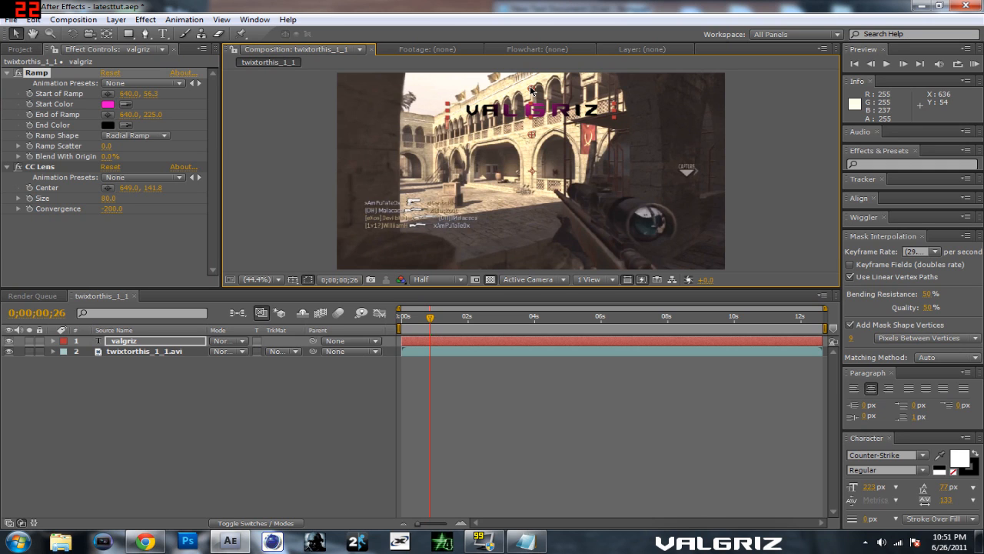
pyautogui.click(320, 116)
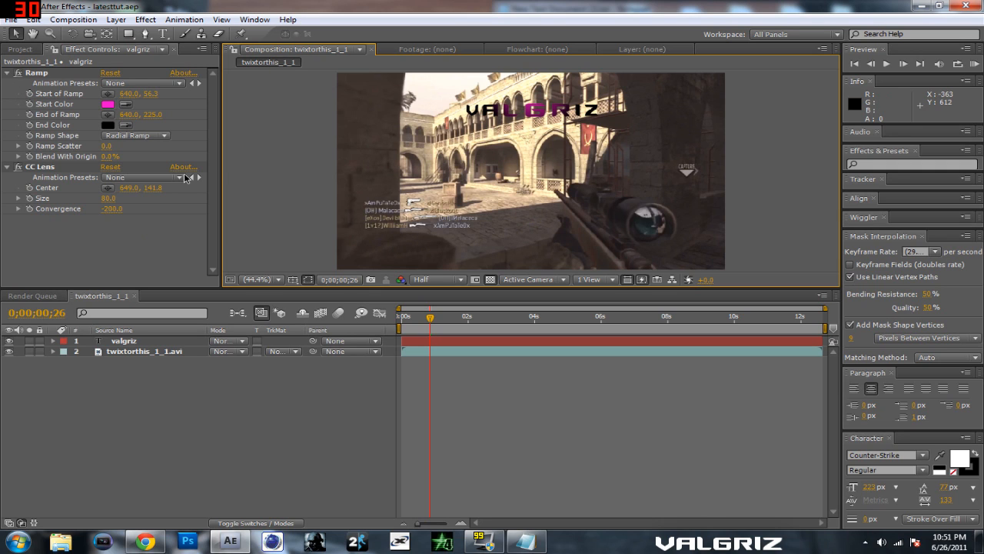
pyautogui.click(7, 73)
pyautogui.click(7, 83)
# Step: Try moving the valgriz text layer onto the rifle scope and undo the move
pyautogui.click(157, 339)
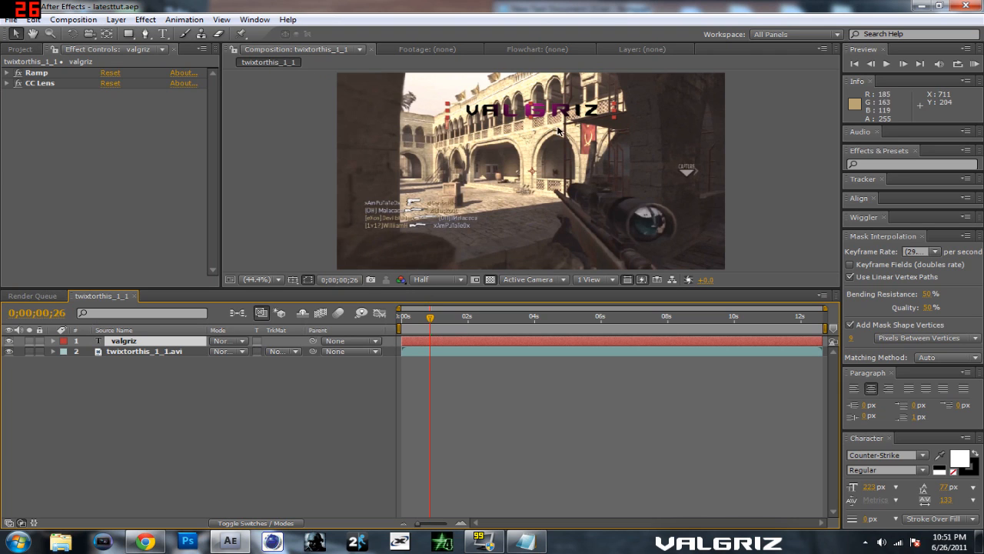
pyautogui.moveTo(550, 115); pyautogui.dragTo(636, 215)
pyautogui.hotkey('ctrl', 'z')
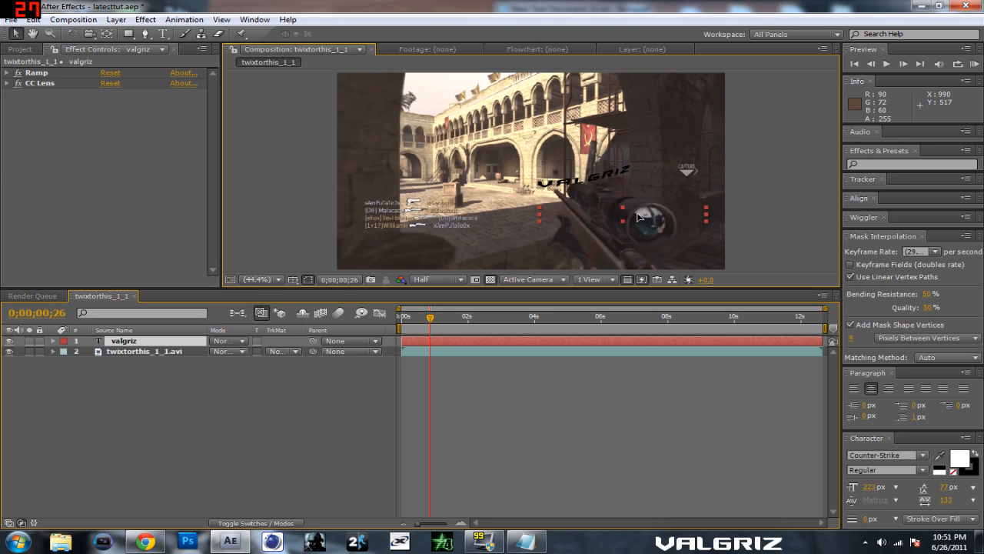
# Step: Pre-compose the valgriz text layer into a new composition named valgriz Comp 1
pyautogui.click(116, 19)
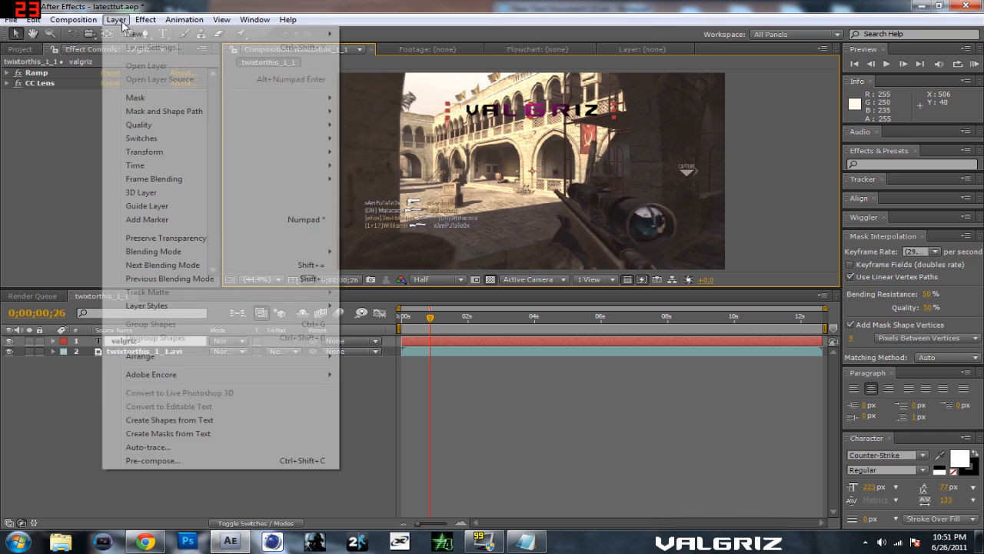
pyautogui.click(206, 461)
pyautogui.click(517, 331)
# Step: Test moving the pre-composed title in the frame and undo each move
pyautogui.moveTo(520, 114)
pyautogui.mouseDown()
pyautogui.moveTo(607, 189)
pyautogui.moveTo(625, 226)
pyautogui.moveTo(577, 221)
pyautogui.moveTo(575, 158)
pyautogui.moveTo(518, 121)
pyautogui.mouseUp()
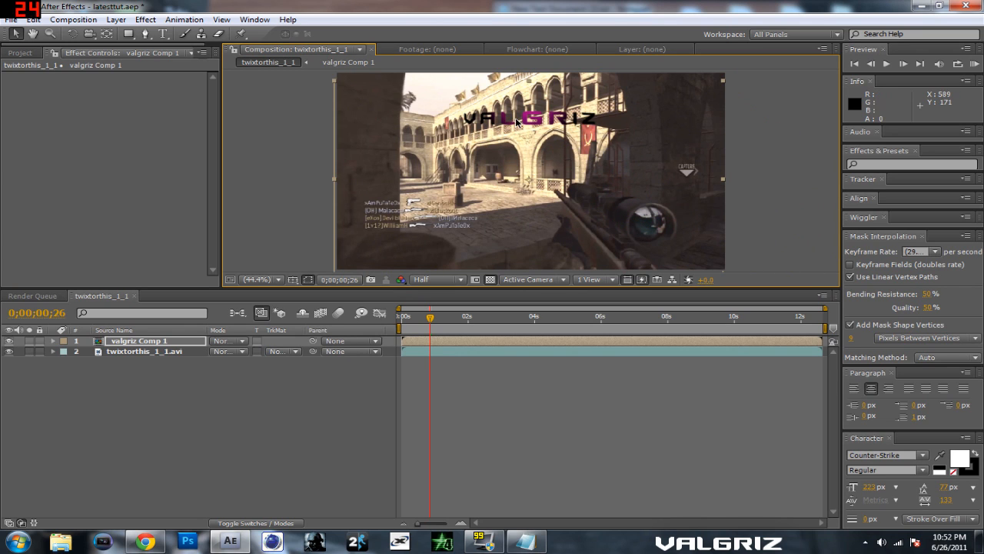
pyautogui.hotkey('ctrl', 'z')
pyautogui.moveTo(537, 178); pyautogui.dragTo(543, 147)
pyautogui.hotkey('ctrl', 'z')
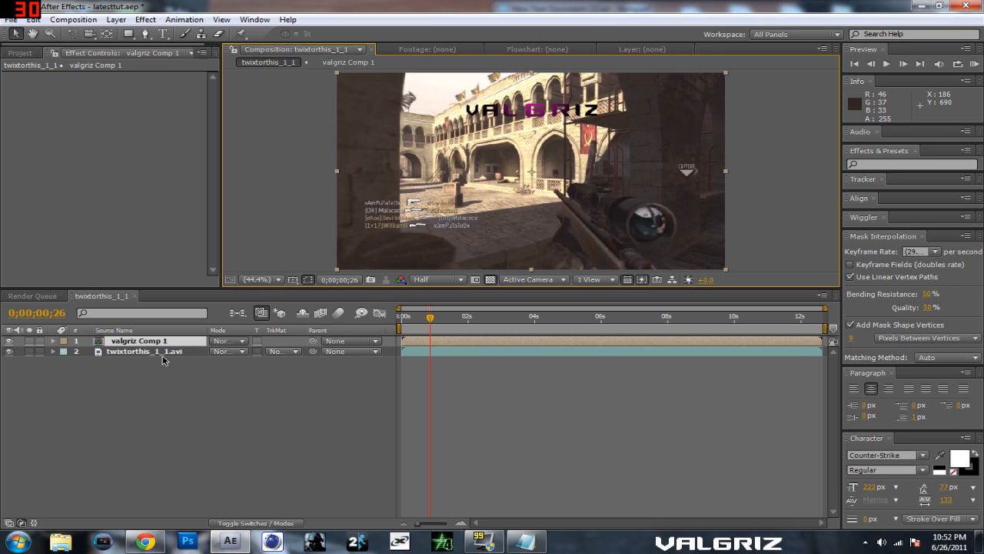
# Step: Reveal the Transform properties of valgriz Comp 1 and set its Anchor Point to 640, 131
pyautogui.click(53, 341)
pyautogui.click(65, 351)
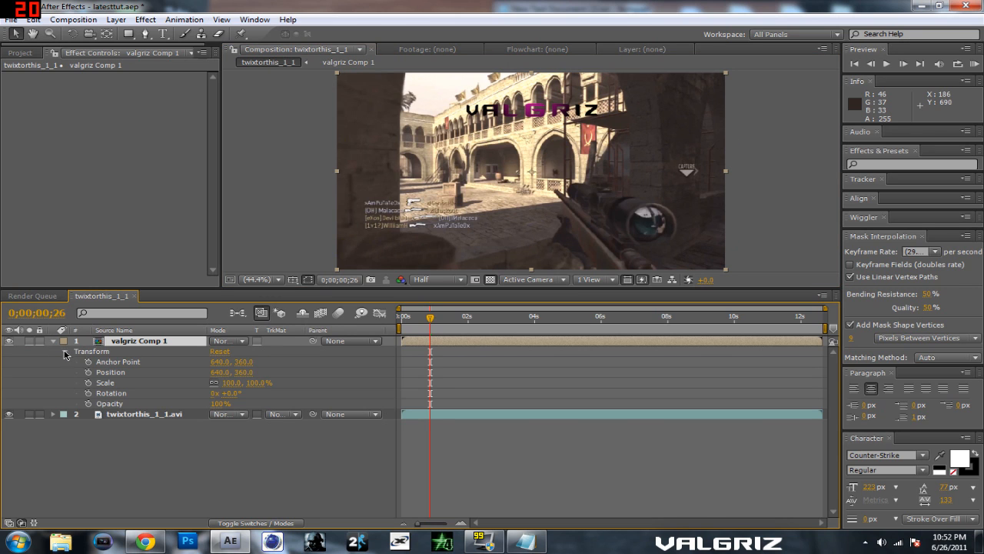
pyautogui.moveTo(248, 369); pyautogui.dragTo(123, 369)
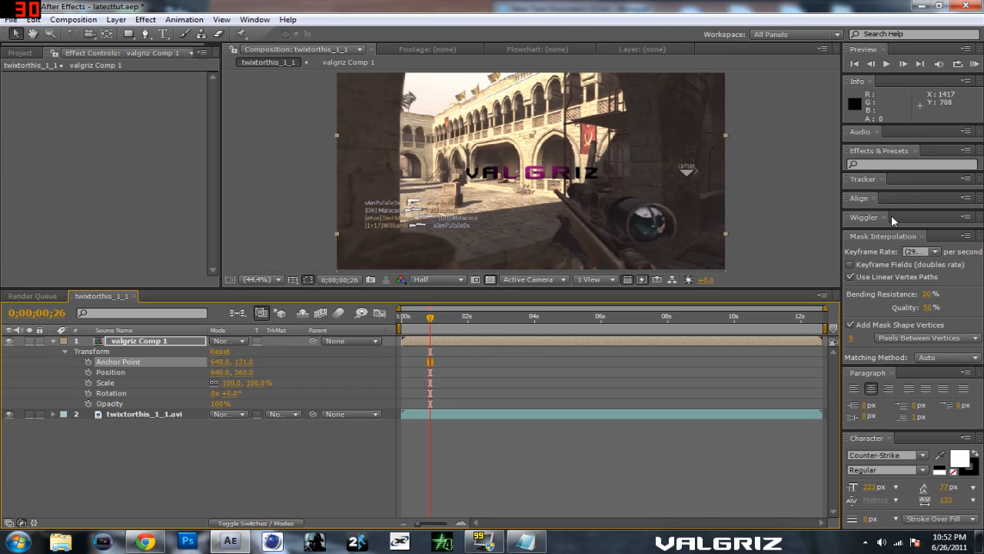
# Step: At 0;00;00;23, place the title over the rifle scope at about 1049.5, 560.3 and set its Scale to 65%
pyautogui.click(892, 181)
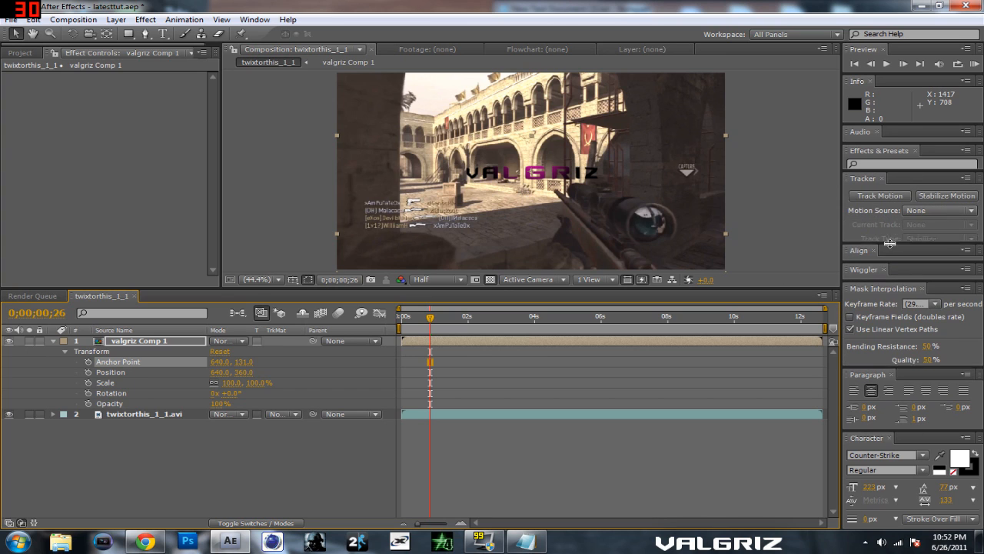
pyautogui.moveTo(544, 178); pyautogui.dragTo(663, 231)
pyautogui.moveTo(434, 335)
pyautogui.mouseDown()
pyautogui.moveTo(402, 329)
pyautogui.moveTo(426, 326)
pyautogui.mouseUp()
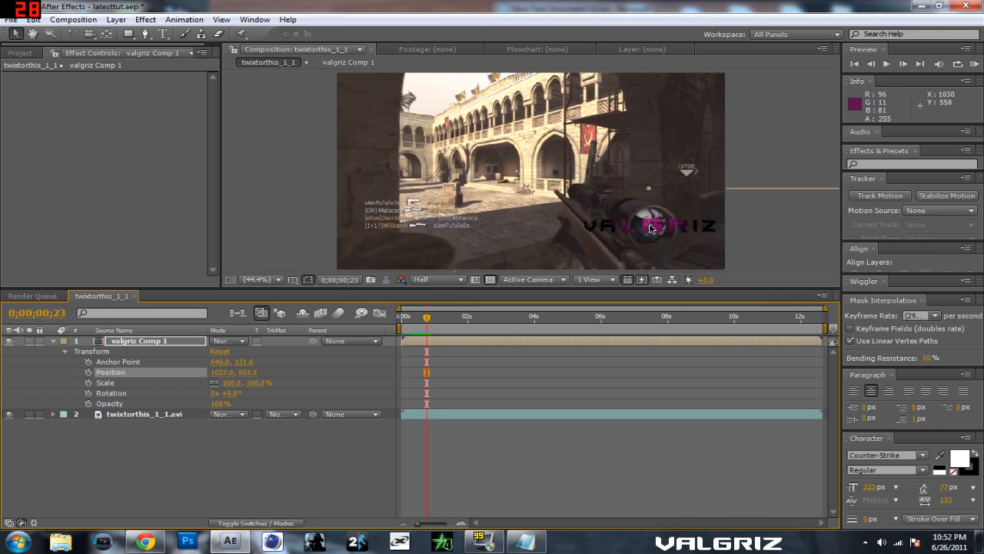
pyautogui.moveTo(649, 227); pyautogui.dragTo(658, 230)
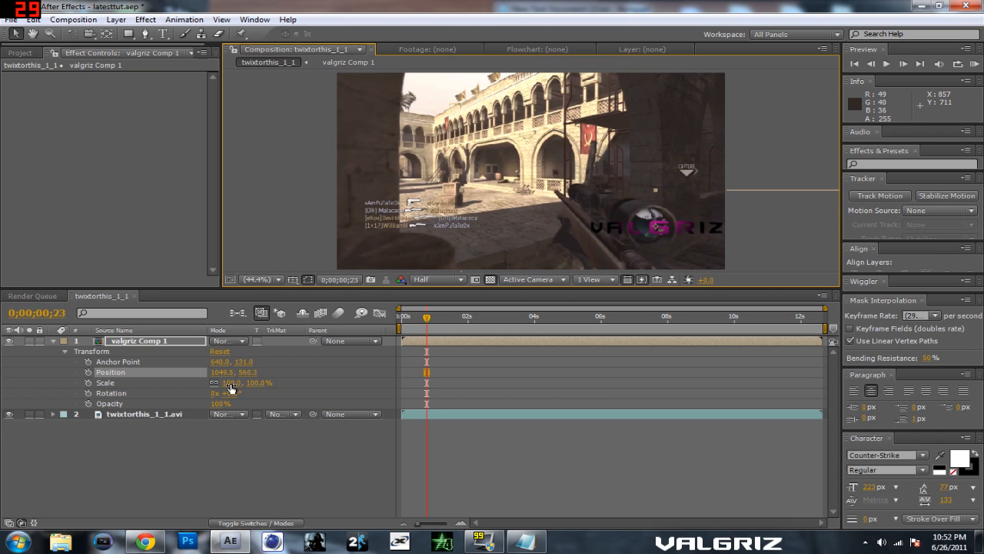
pyautogui.moveTo(255, 387)
pyautogui.mouseDown()
pyautogui.moveTo(221, 389)
pyautogui.moveTo(239, 392)
pyautogui.mouseUp()
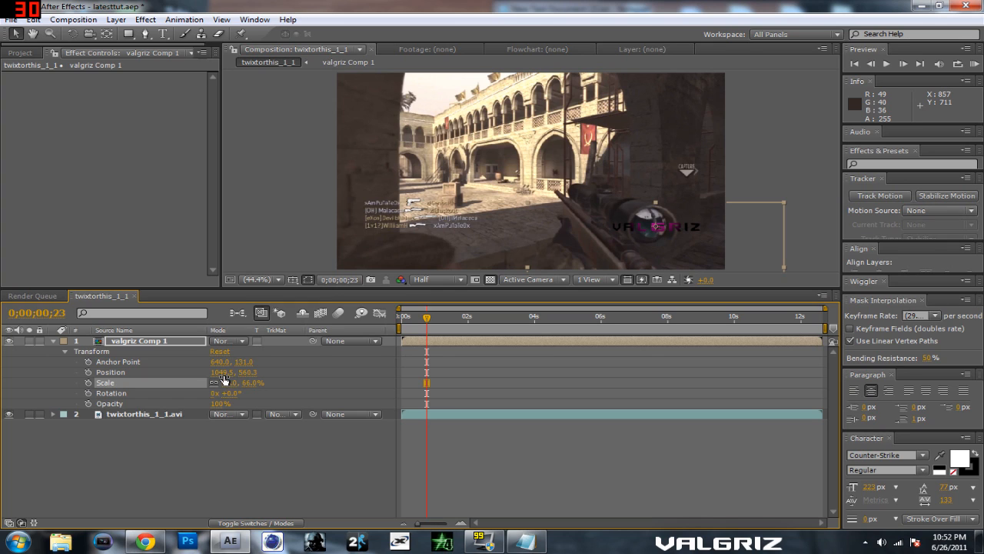
pyautogui.moveTo(254, 387); pyautogui.dragTo(248, 383)
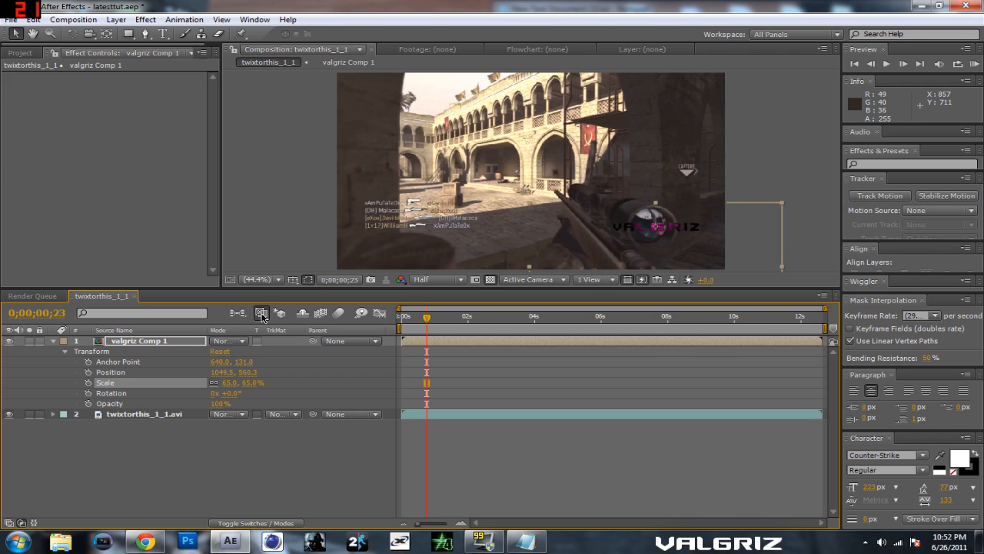
# Step: Open valgriz Comp 1 and reduce the text layer's CC Lens Size to 27
pyautogui.doubleClick(179, 346)
pyautogui.click(53, 342)
pyautogui.click(65, 361)
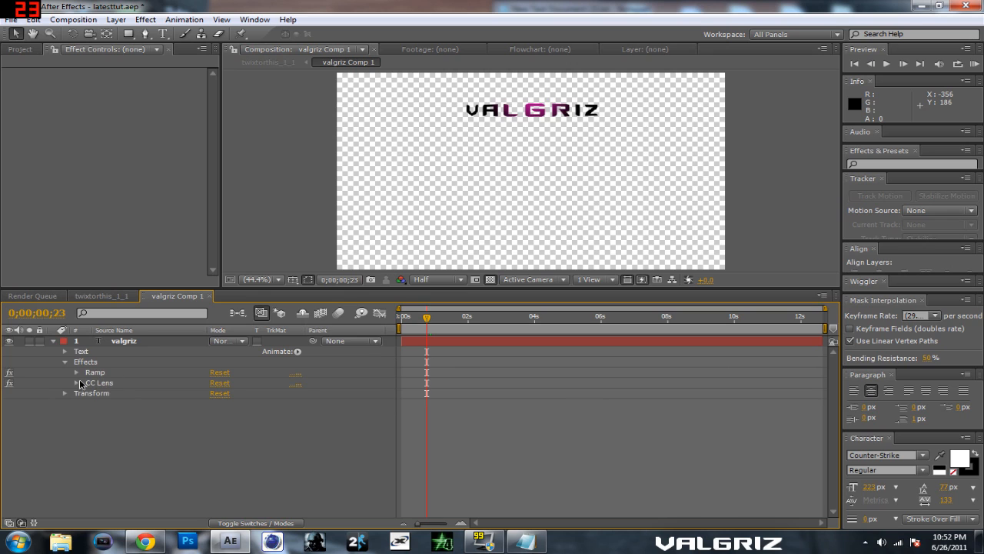
pyautogui.click(76, 383)
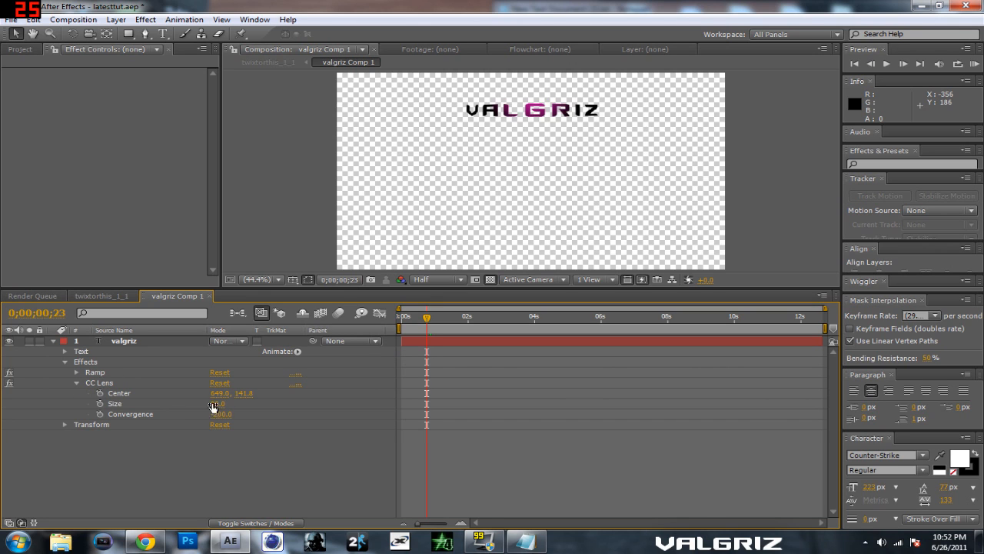
pyautogui.moveTo(220, 407); pyautogui.dragTo(191, 409)
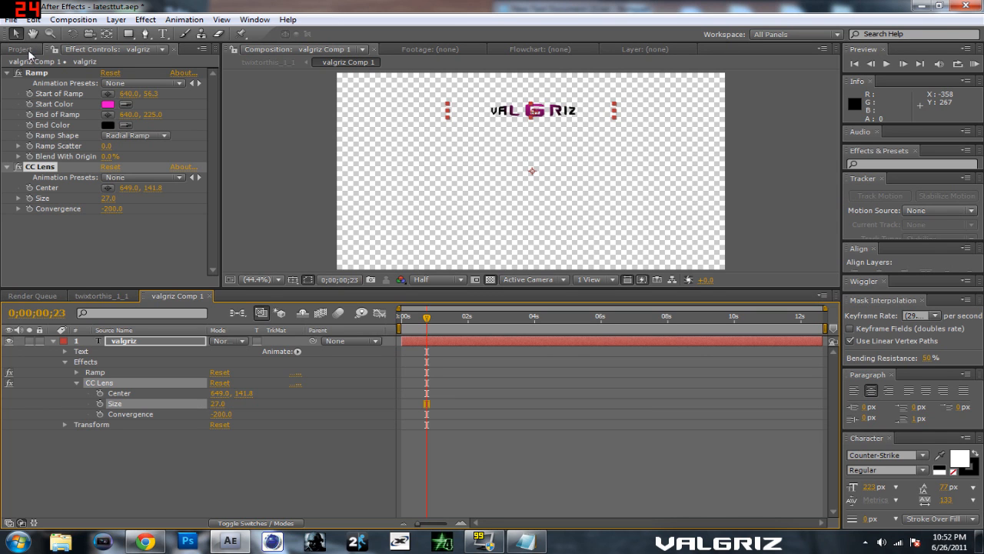
# Step: Move the title to about 1033.8, 560.3 in twixtorthis_1_1 and enlarge the CC Lens Size inside valgriz Comp 1
pyautogui.click(77, 295)
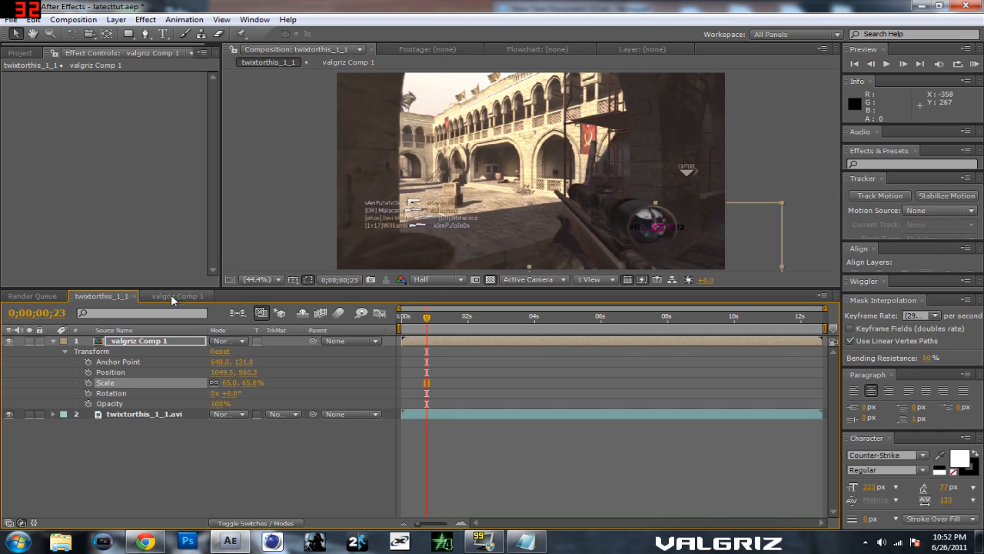
pyautogui.moveTo(673, 231); pyautogui.dragTo(668, 229)
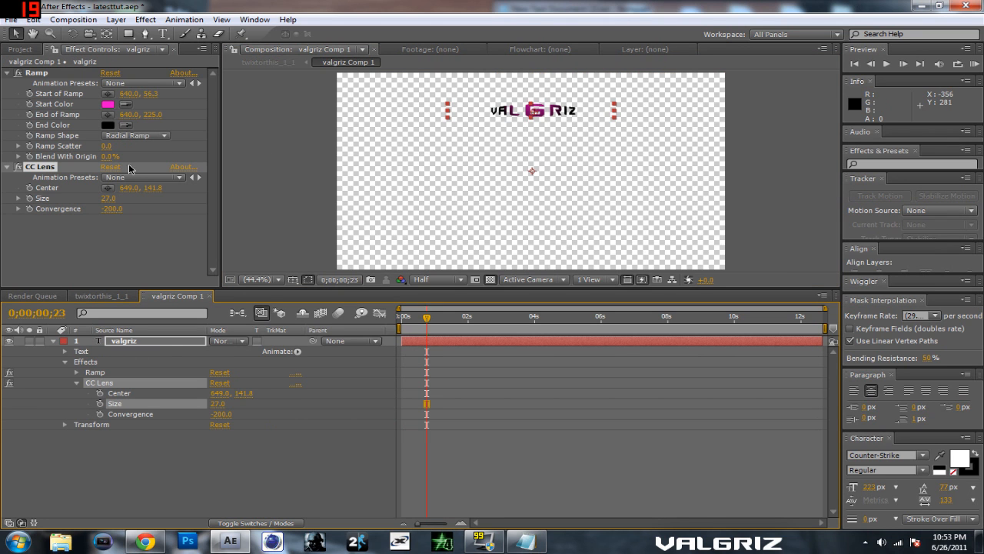
pyautogui.moveTo(109, 205); pyautogui.dragTo(136, 201)
# Step: In twixtorthis_1_1, set the title's Scale to 45% and place it on the scope at about 1031.5, 564.8
pyautogui.click(100, 296)
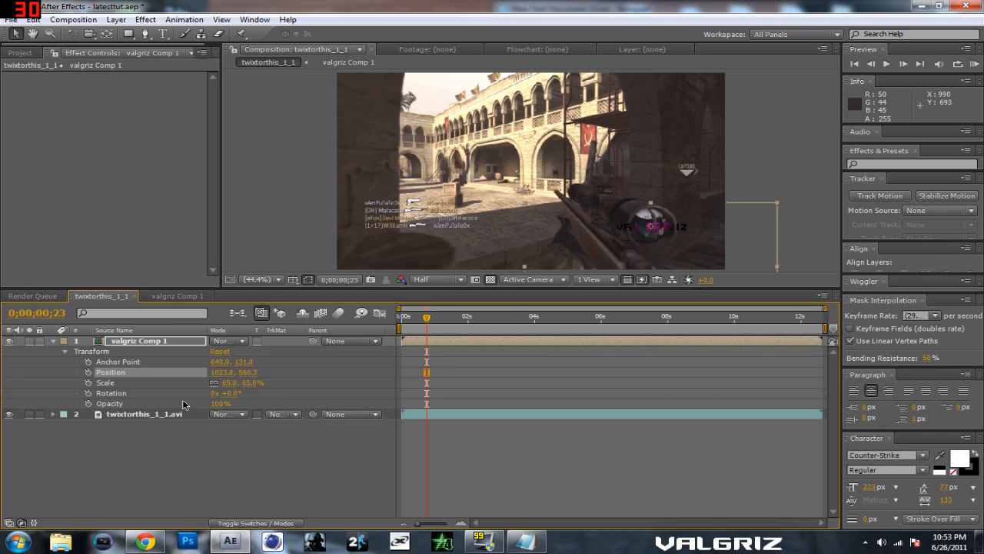
pyautogui.moveTo(250, 388)
pyautogui.mouseDown()
pyautogui.moveTo(234, 385)
pyautogui.moveTo(257, 384)
pyautogui.moveTo(231, 386)
pyautogui.moveTo(258, 391)
pyautogui.moveTo(234, 388)
pyautogui.mouseUp()
pyautogui.moveTo(636, 253); pyautogui.dragTo(637, 255)
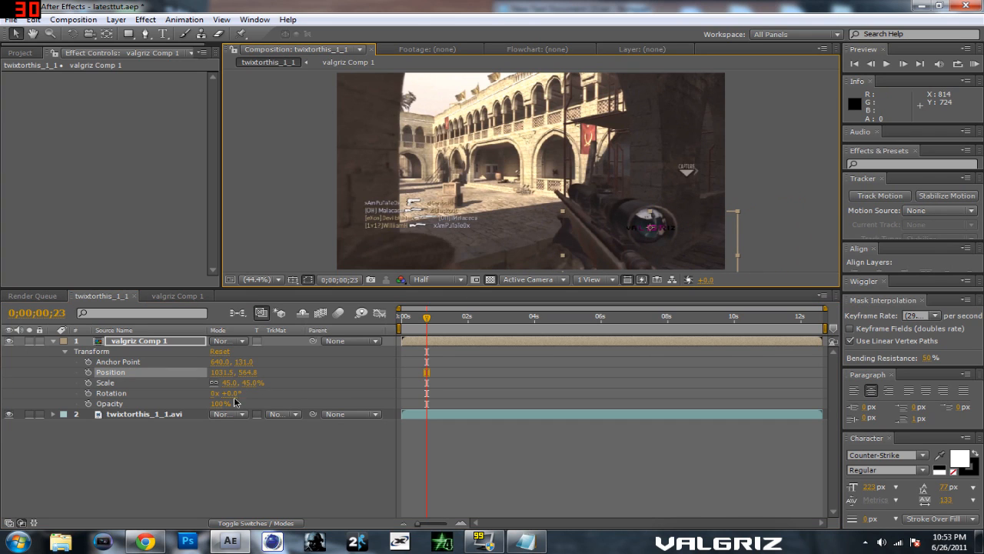
# Step: At 0;00;05;13, move the title onto the enlarged scope at about 754.8, 362.3 and set its Scale to 79%
pyautogui.moveTo(437, 322); pyautogui.dragTo(582, 322)
pyautogui.moveTo(630, 231); pyautogui.dragTo(547, 176)
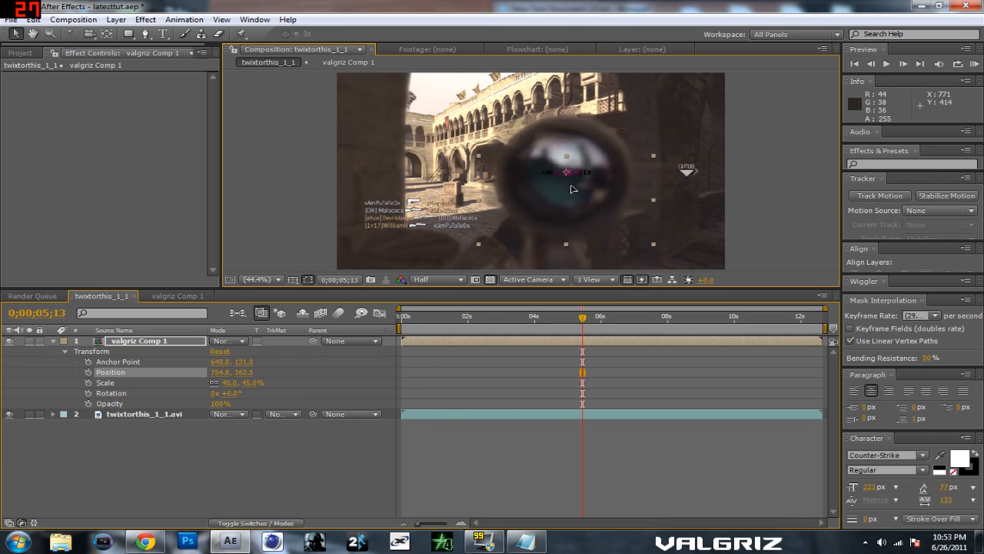
pyautogui.moveTo(231, 382); pyautogui.dragTo(274, 384)
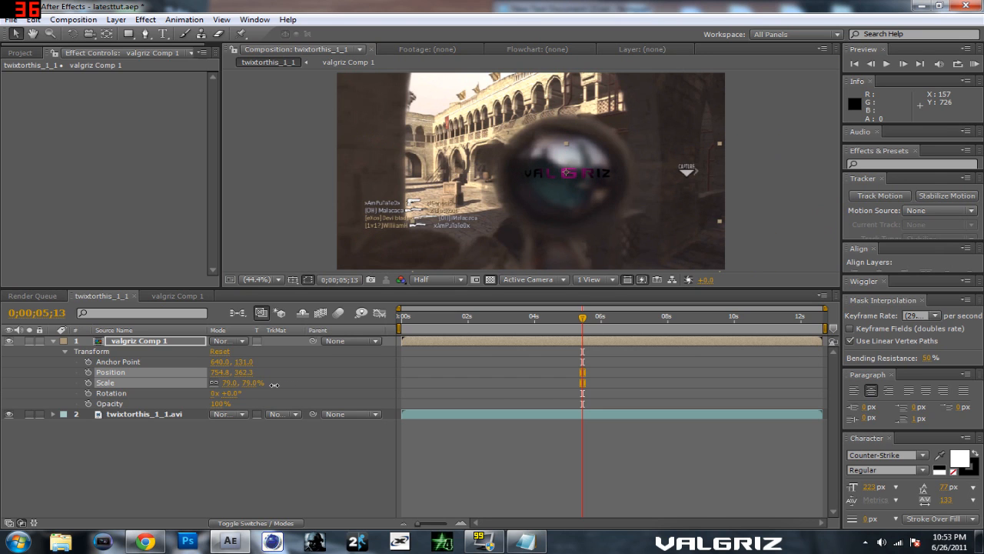
# Step: At 0;00;00;26, move the title onto the sniper scope at about 1022.5, 553.5 and set its Scale to 33%
pyautogui.moveTo(582, 321); pyautogui.dragTo(439, 341)
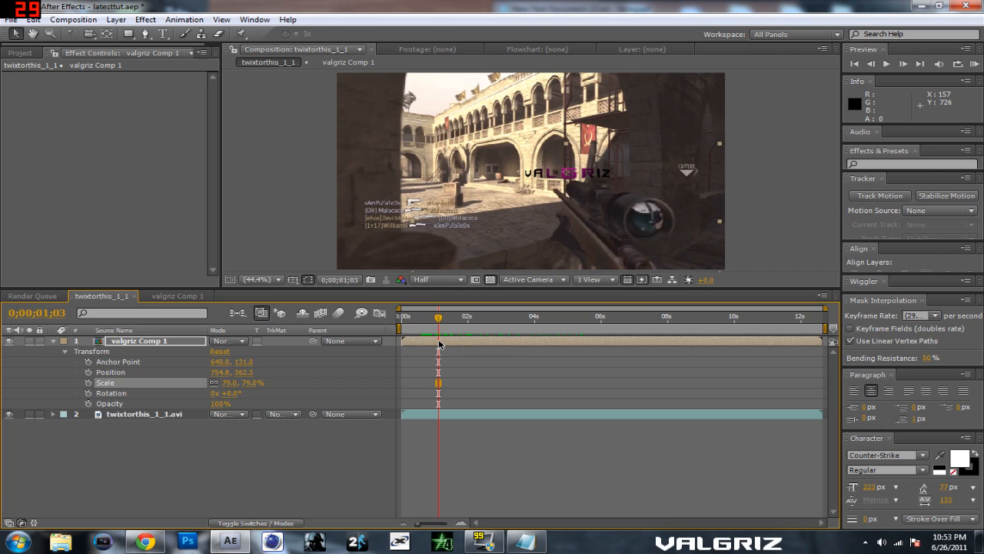
pyautogui.moveTo(438, 322)
pyautogui.mouseDown()
pyautogui.moveTo(423, 323)
pyautogui.moveTo(430, 327)
pyautogui.mouseUp()
pyautogui.moveTo(568, 178); pyautogui.dragTo(644, 233)
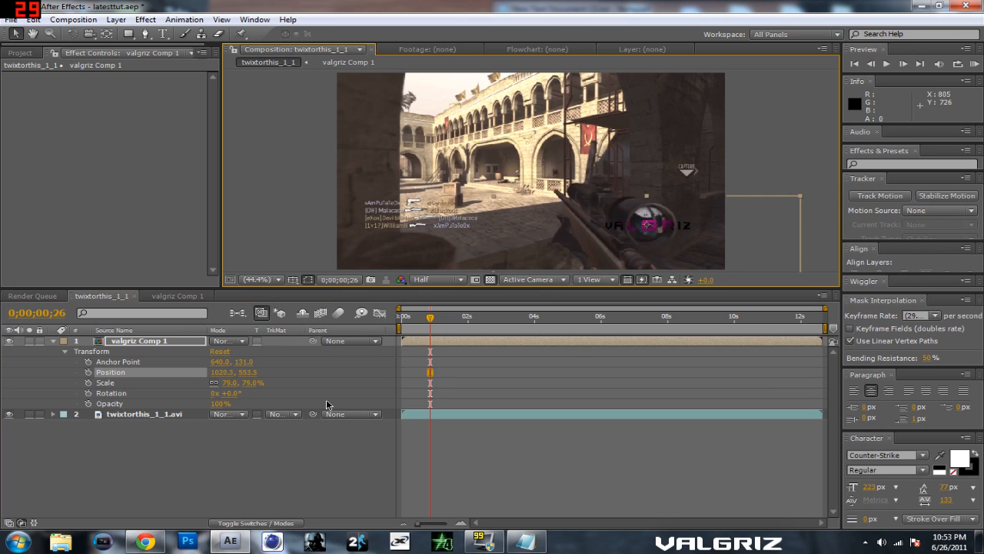
pyautogui.moveTo(251, 385); pyautogui.dragTo(217, 386)
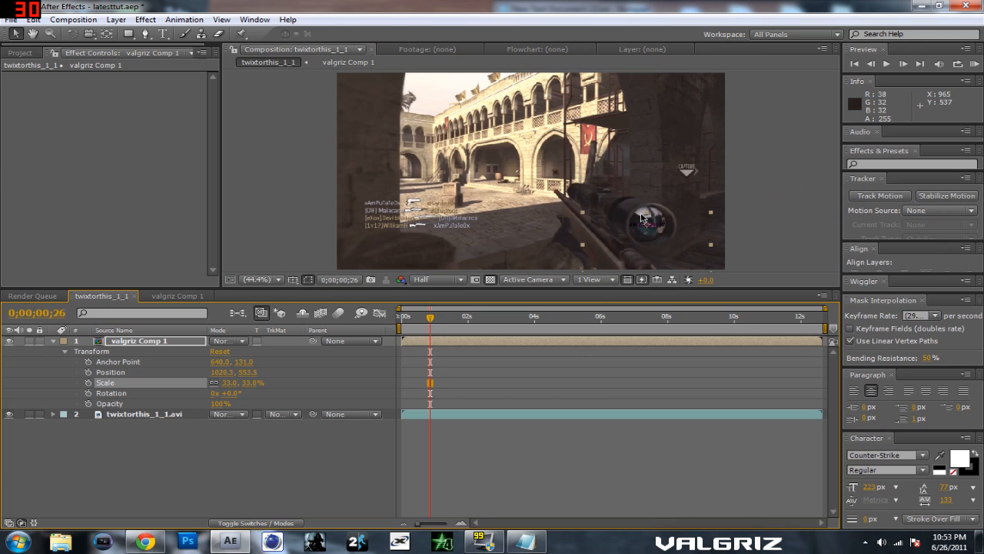
pyautogui.moveTo(662, 230); pyautogui.dragTo(663, 232)
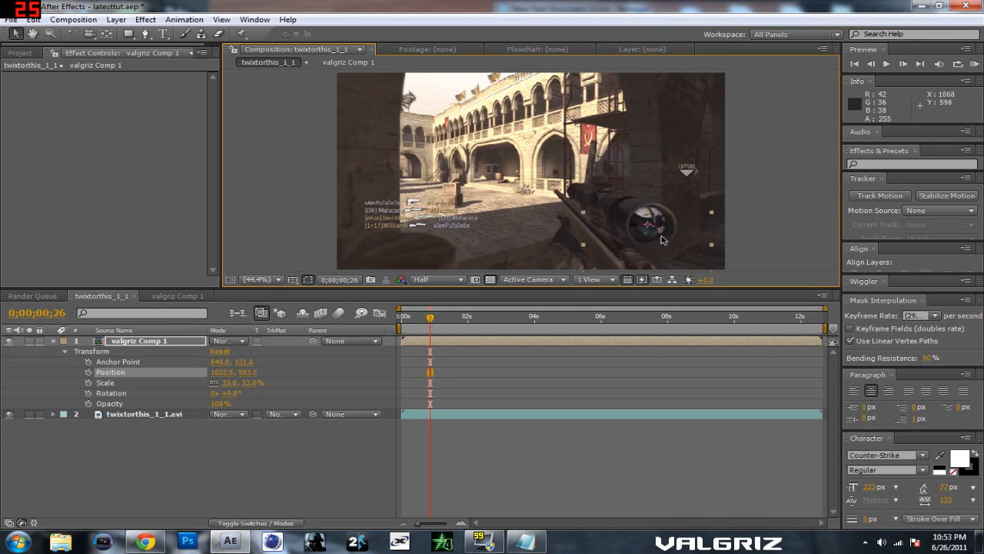
# Step: Enable keyframing for the title's Anchor Point, Position, Scale, Rotation and Opacity at 0;00;00;26
pyautogui.scroll(4, 658, 236)
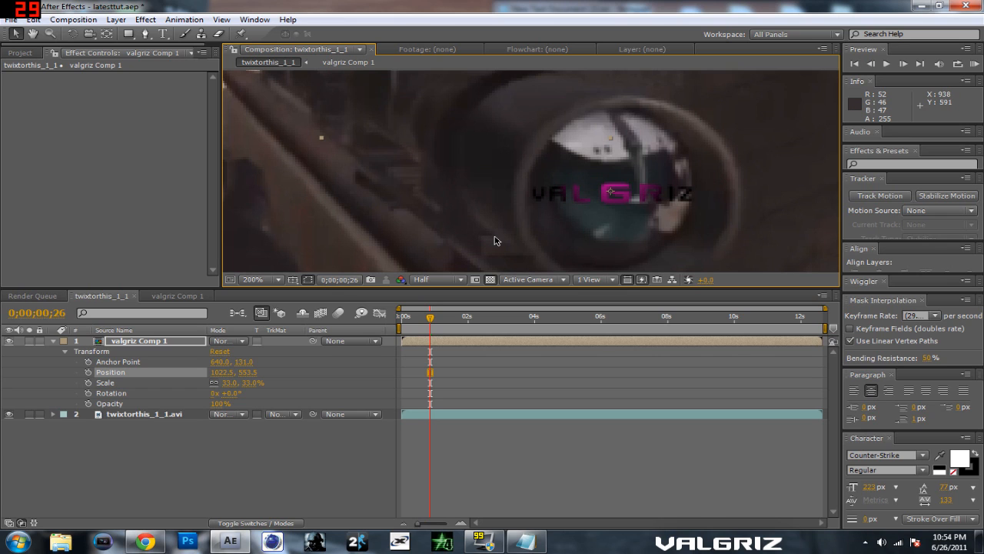
pyautogui.click(89, 372)
pyautogui.click(89, 382)
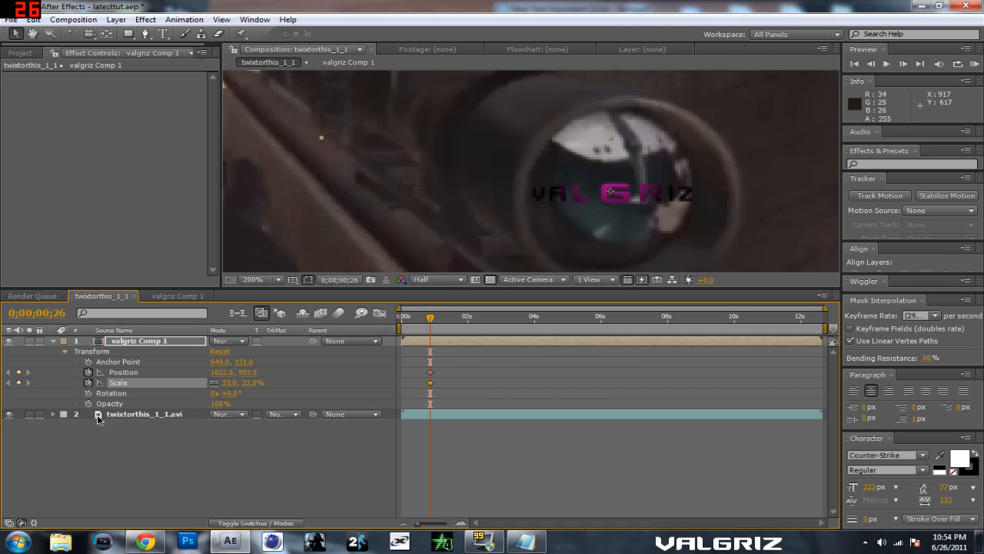
pyautogui.click(88, 392)
pyautogui.click(89, 402)
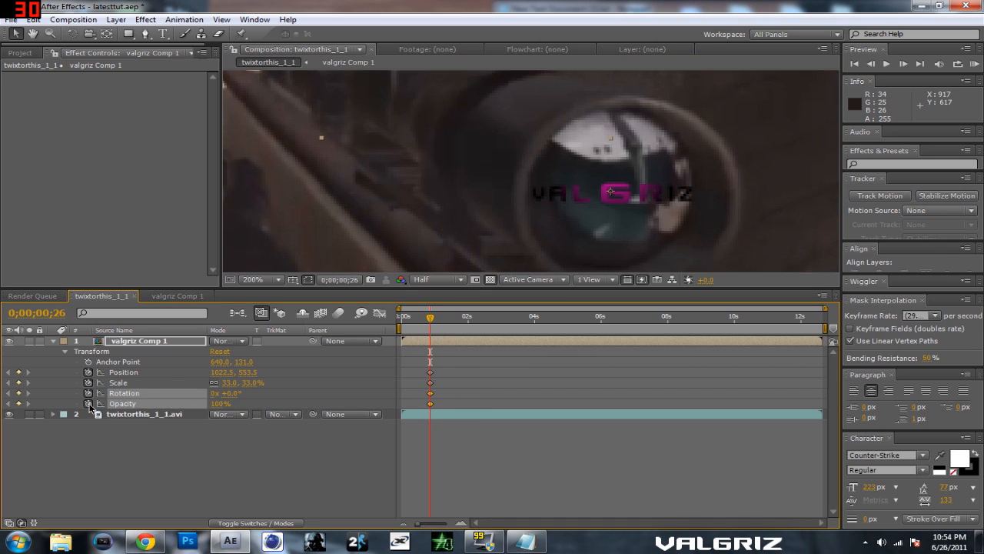
pyautogui.click(88, 361)
# Step: At 0;00;01;15, keyframe the title's Scale at 39% and its Position on the scope lens at about 997.5, 506.5
pyautogui.click(269, 282)
pyautogui.click(285, 291)
pyautogui.moveTo(430, 318); pyautogui.dragTo(452, 321)
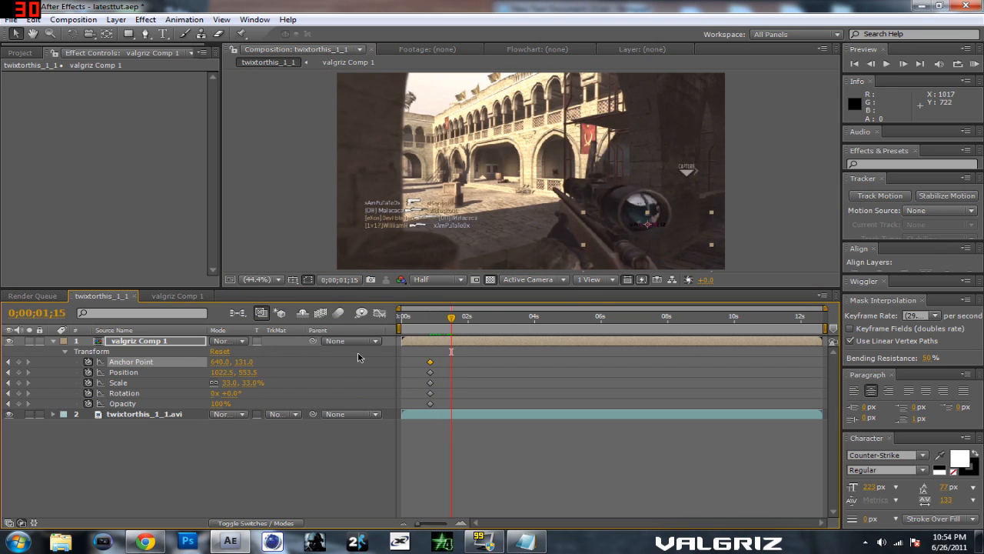
pyautogui.scroll(2, 602, 243)
pyautogui.press('space')
pyautogui.moveTo(684, 218); pyautogui.dragTo(528, 129)
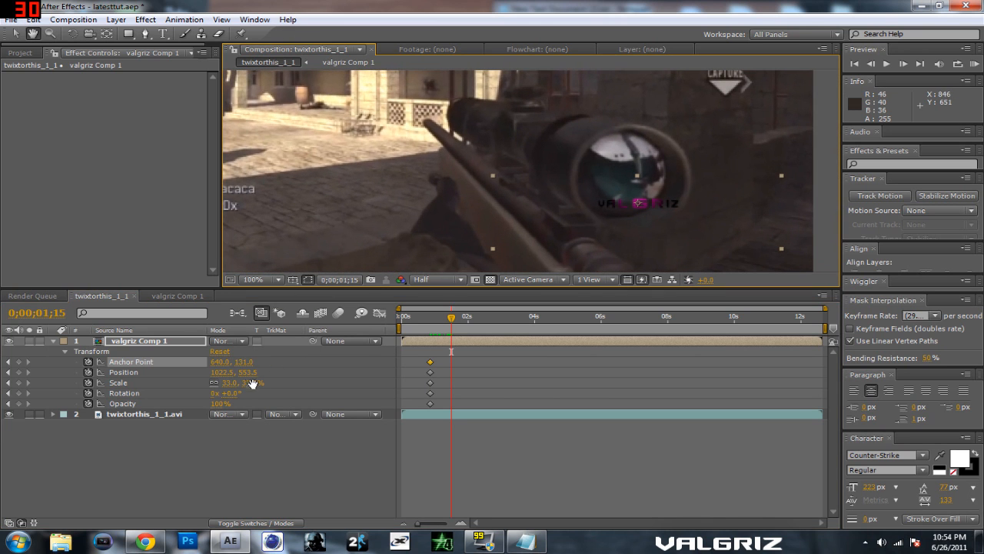
pyautogui.click(17, 34)
pyautogui.moveTo(250, 382); pyautogui.dragTo(261, 382)
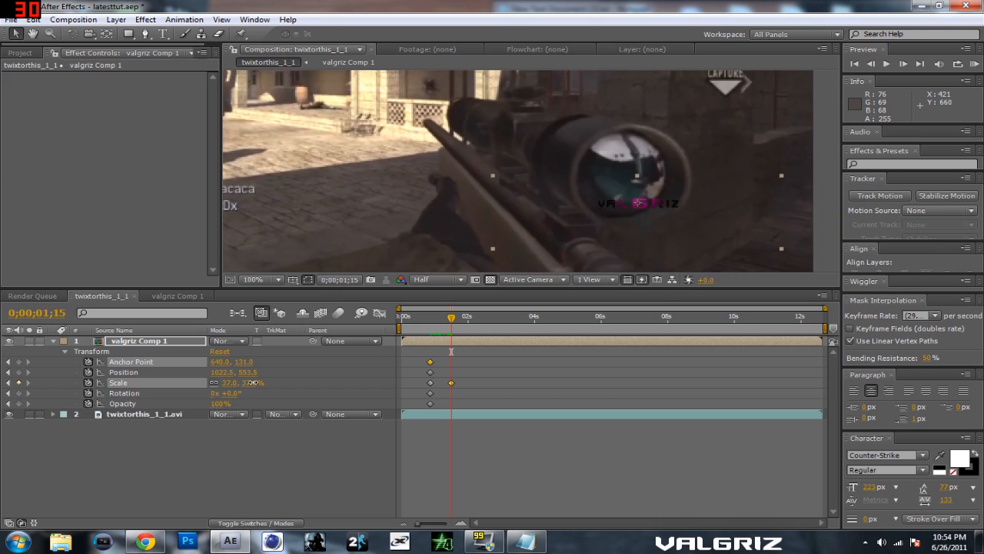
pyautogui.moveTo(655, 200); pyautogui.dragTo(642, 176)
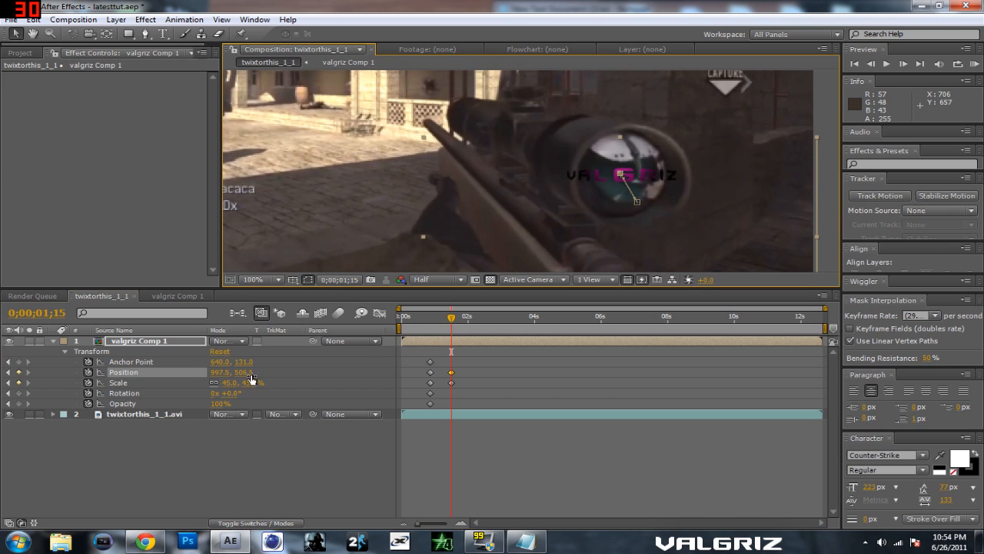
pyautogui.moveTo(248, 383); pyautogui.dragTo(242, 382)
pyautogui.moveTo(454, 320); pyautogui.dragTo(433, 320)
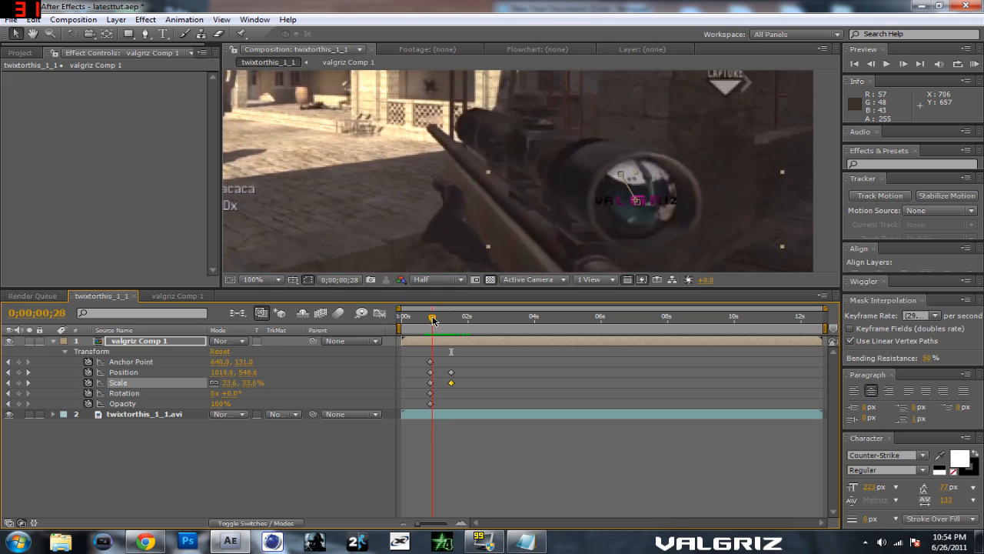
pyautogui.moveTo(433, 320); pyautogui.dragTo(447, 320)
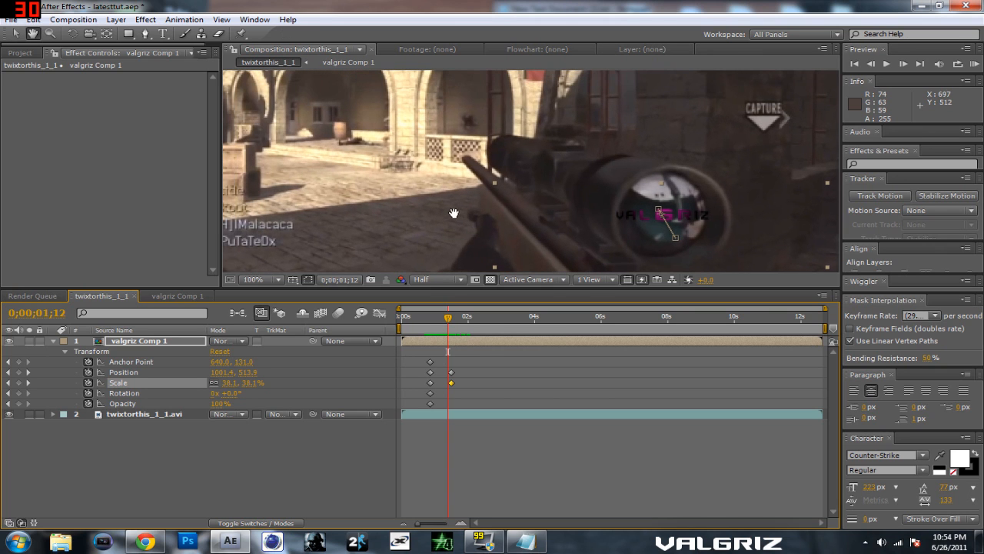
# Step: At 0;00;02;10, move the title onto the scope lens at about 965.5, 460.5 and set its Scale to 43%
pyautogui.moveTo(449, 320); pyautogui.dragTo(479, 323)
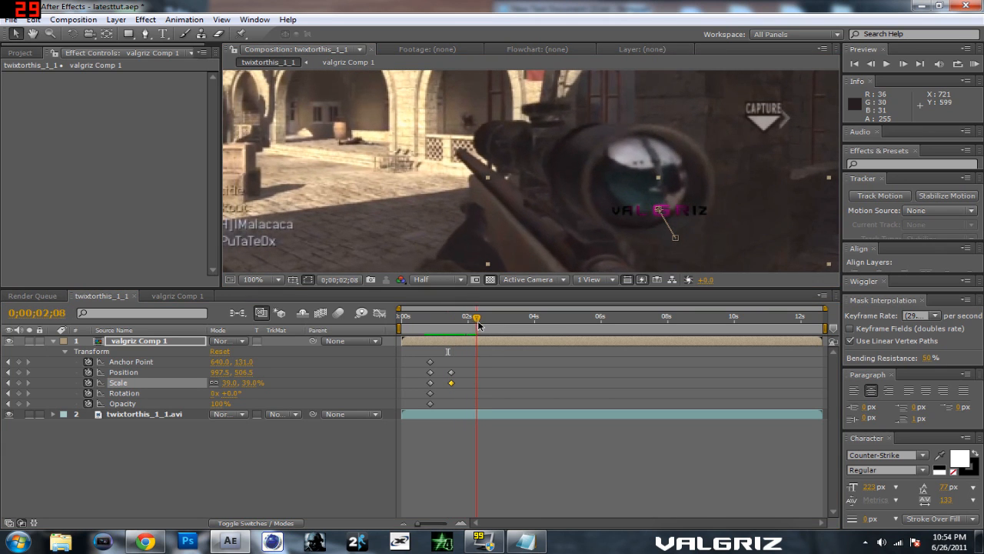
pyautogui.moveTo(663, 214); pyautogui.dragTo(655, 186)
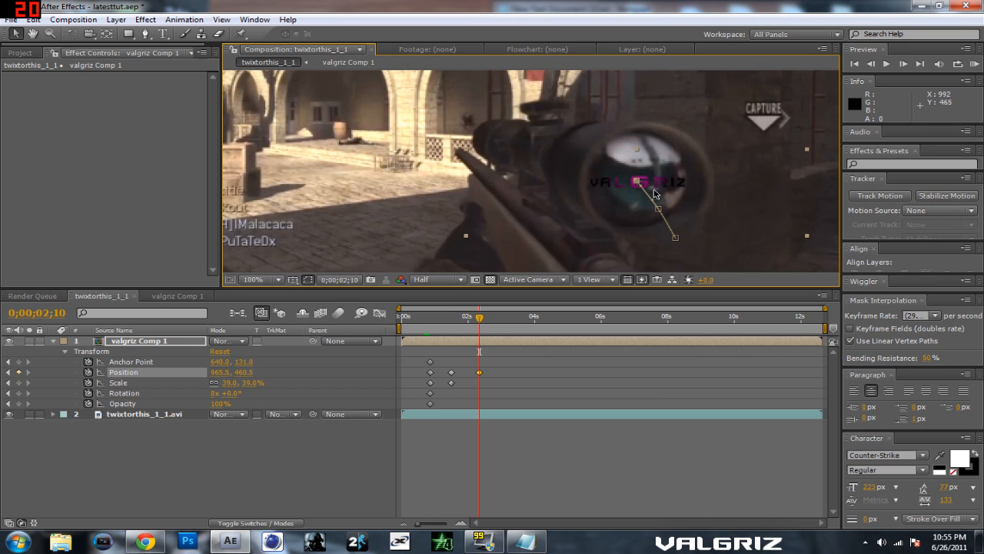
pyautogui.moveTo(479, 321); pyautogui.dragTo(477, 319)
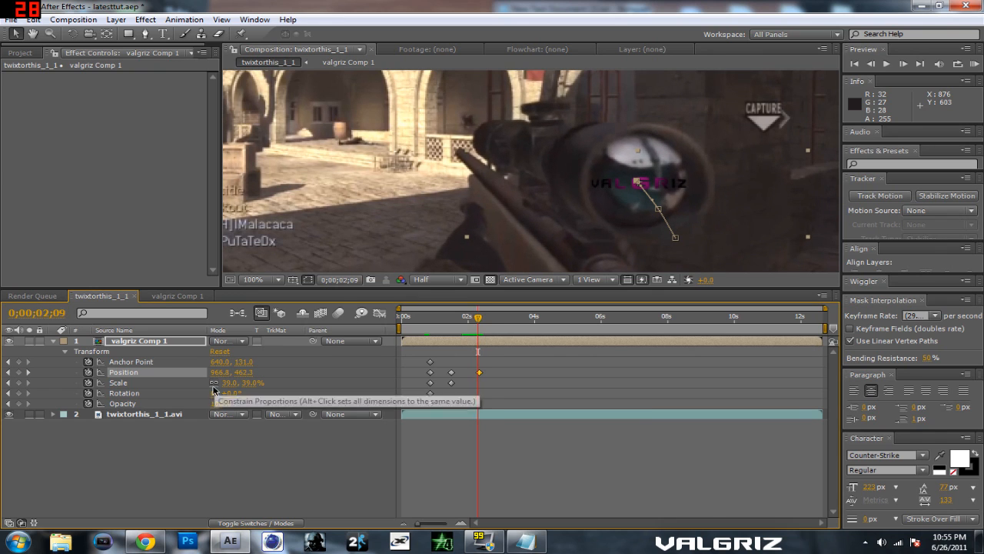
pyautogui.moveTo(477, 318); pyautogui.dragTo(478, 320)
pyautogui.moveTo(250, 382); pyautogui.dragTo(257, 383)
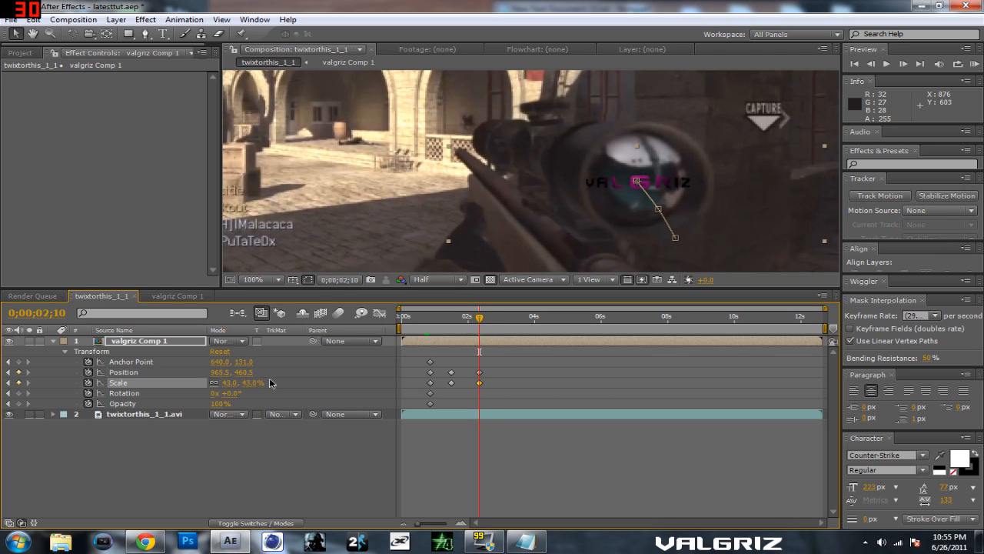
# Step: At 0;00;03;26, move the title onto the scope lens at about 900.5, 415.5 and set its Scale to 53%
pyautogui.press('space')
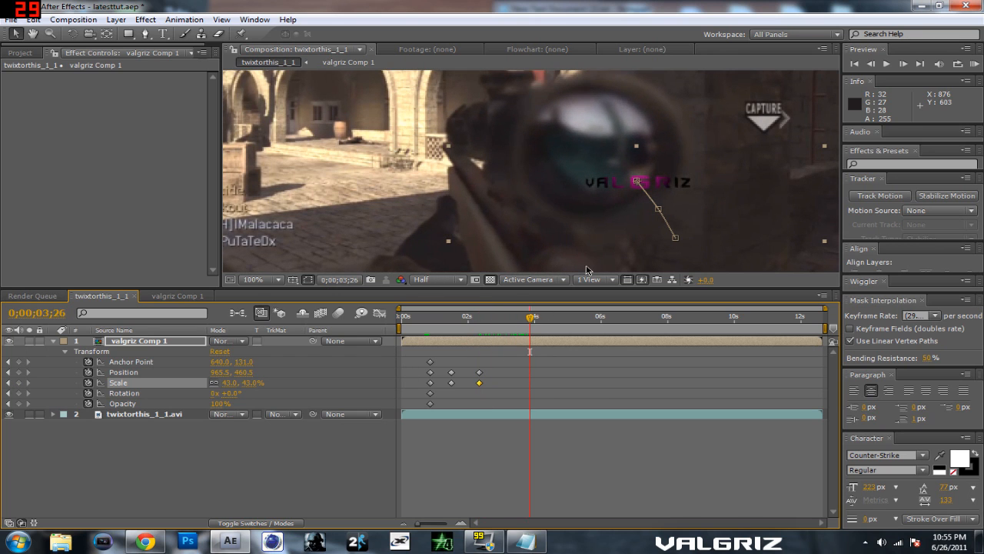
pyautogui.moveTo(660, 185); pyautogui.dragTo(615, 156)
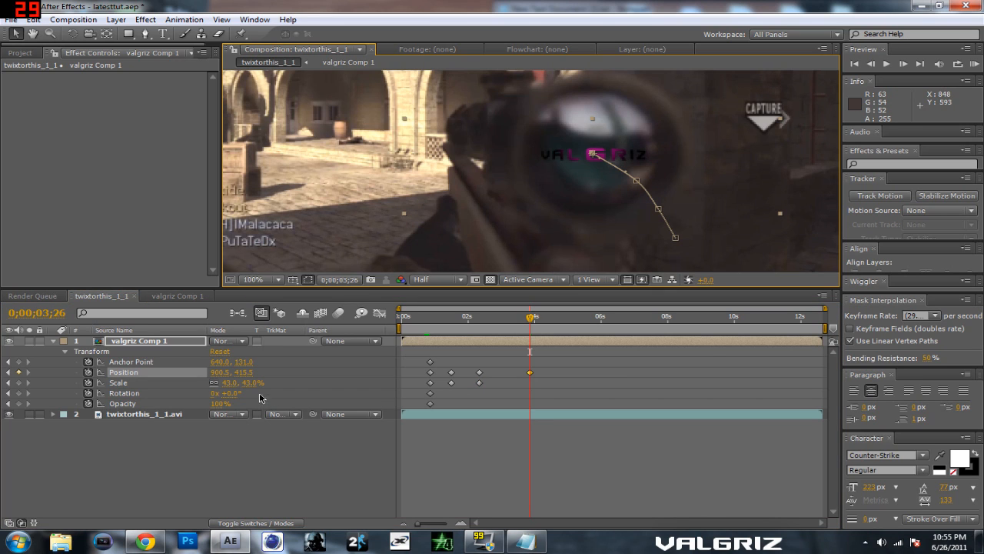
pyautogui.moveTo(248, 386); pyautogui.dragTo(259, 385)
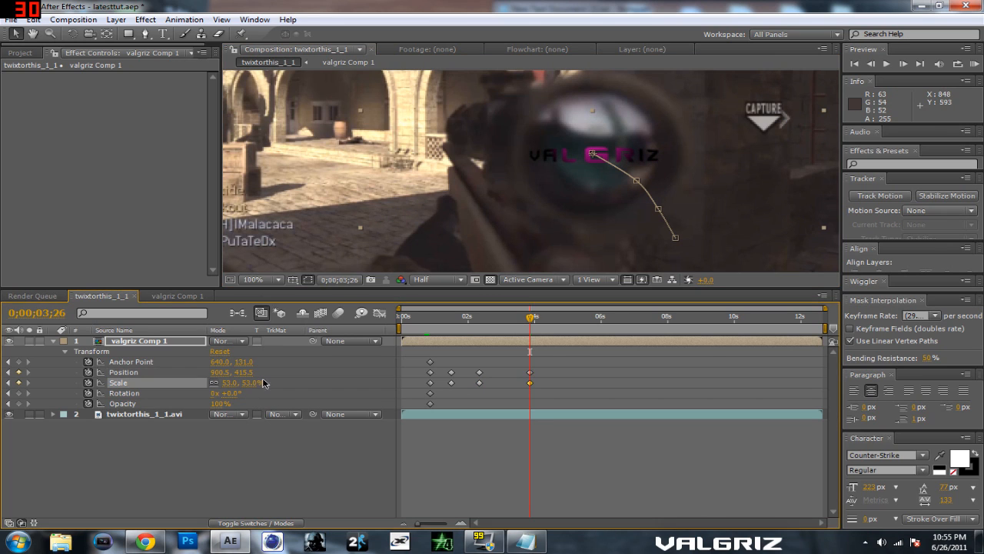
# Step: At 0;00;04;17, move the title onto the scope lens at about 840.5, 405.5 and set its Scale to 68%
pyautogui.moveTo(530, 318); pyautogui.dragTo(553, 316)
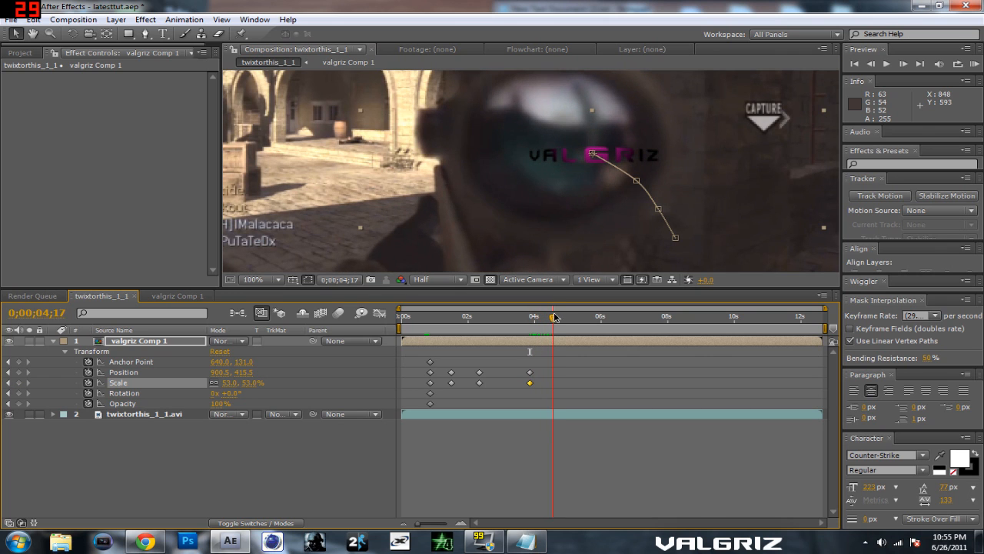
pyautogui.moveTo(475, 184); pyautogui.dragTo(490, 208)
pyautogui.scroll(-1, 498, 195)
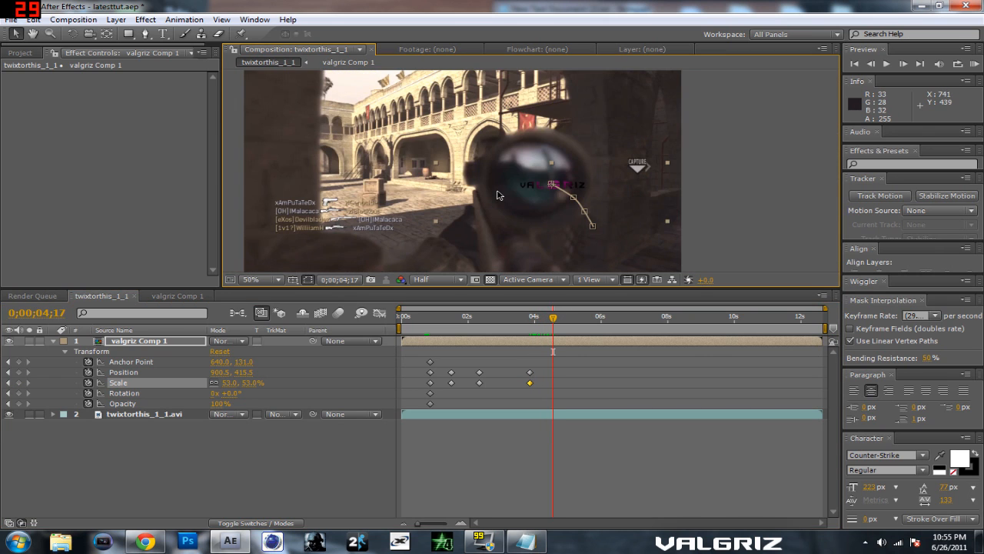
pyautogui.moveTo(561, 186); pyautogui.dragTo(546, 186)
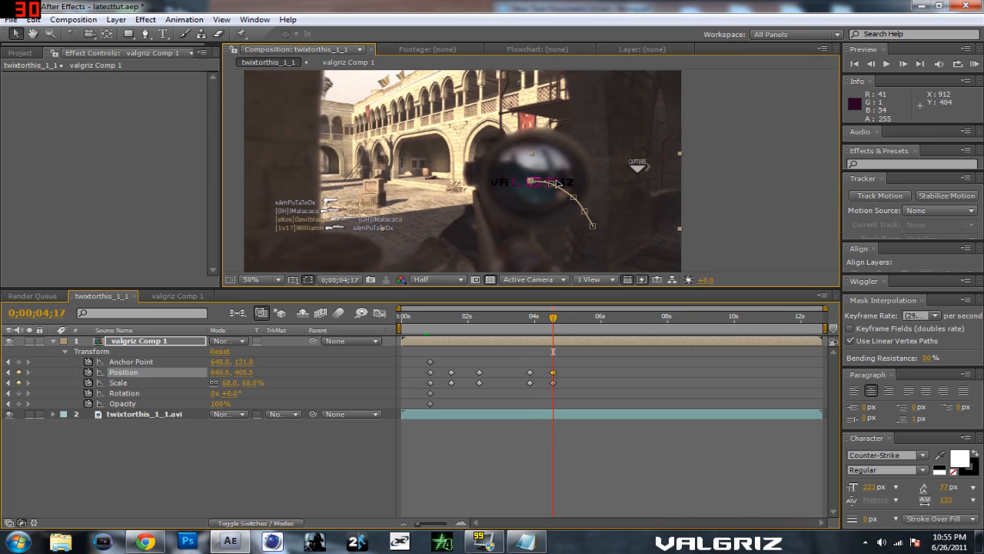
# Step: At 0;00;05;14, move the title onto the scope lens at about 732.5, 387.5 and set its Scale to 94%
pyautogui.click(534, 318)
pyautogui.moveTo(534, 318); pyautogui.dragTo(583, 319)
pyautogui.click(531, 196)
pyautogui.click(555, 340)
pyautogui.moveTo(531, 181); pyautogui.dragTo(498, 176)
pyautogui.moveTo(256, 383); pyautogui.dragTo(272, 384)
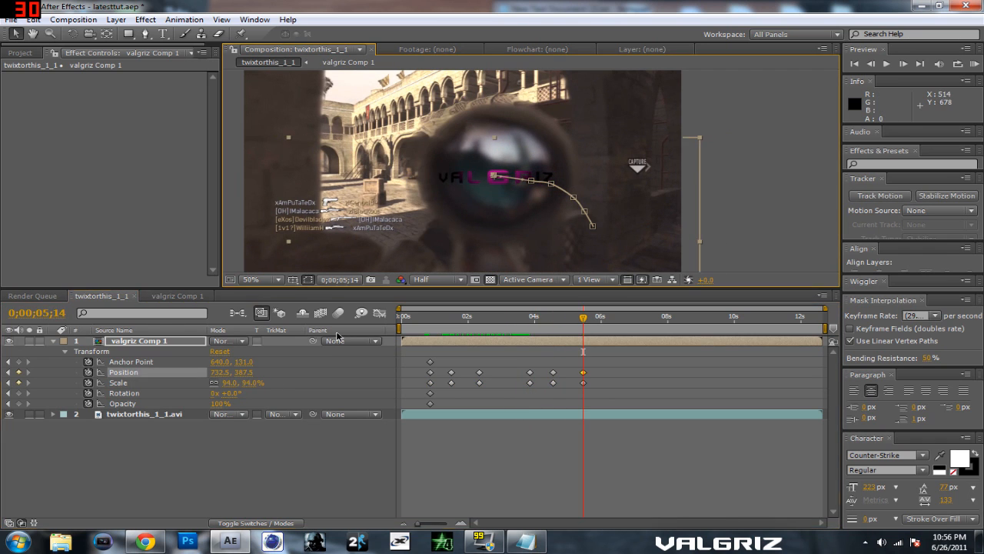
# Step: At 0;00;06;14, set the title's Scale to 163% and place it on the scope at about 588.5, 383.5
pyautogui.moveTo(583, 317); pyautogui.dragTo(617, 317)
pyautogui.moveTo(255, 382); pyautogui.dragTo(292, 384)
pyautogui.moveTo(468, 183); pyautogui.dragTo(463, 188)
# Step: Preview the animation to check how the title follows the scope
pyautogui.moveTo(617, 318)
pyautogui.mouseDown()
pyautogui.moveTo(533, 316)
pyautogui.moveTo(617, 317)
pyautogui.mouseUp()
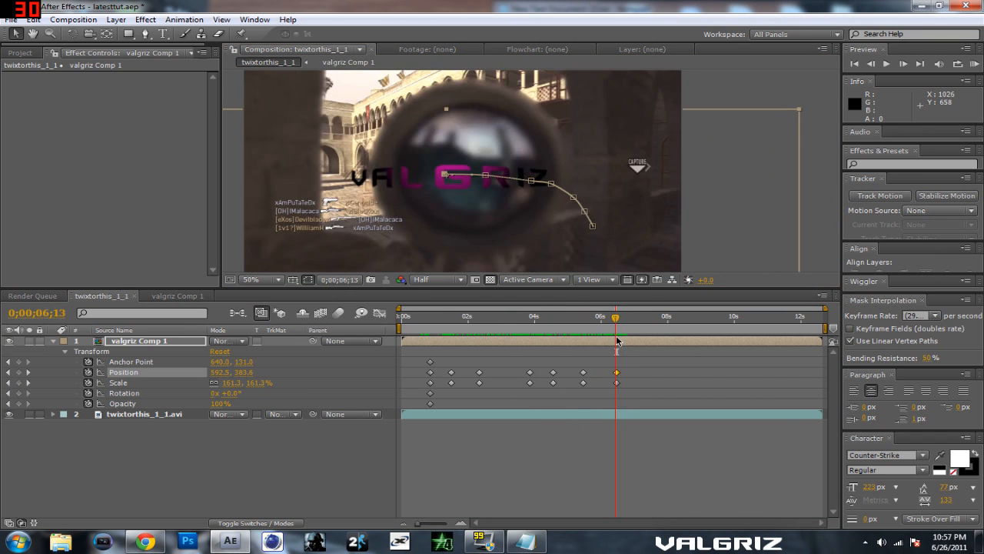
pyautogui.press('KP_0')
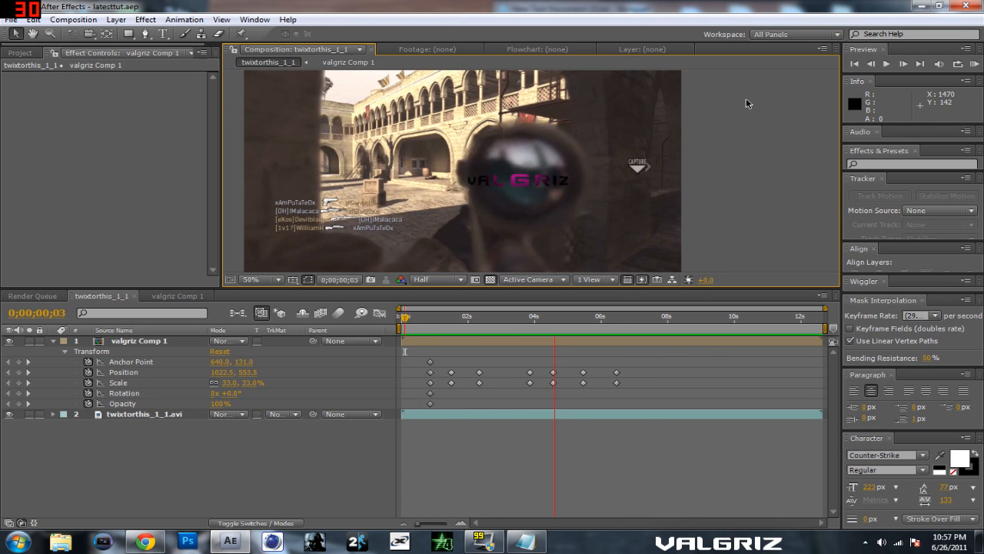
pyautogui.press('space')
# Step: Keyframe the title's Opacity at 100% at 0;00;06;14 and at 0% at 0;00;06;15
pyautogui.moveTo(626, 321); pyautogui.dragTo(616, 325)
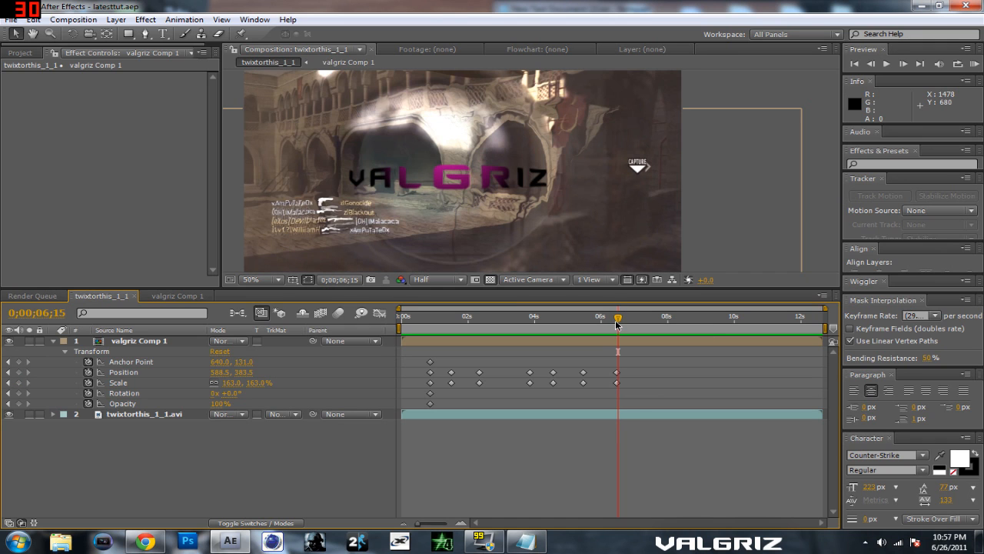
pyautogui.click(18, 403)
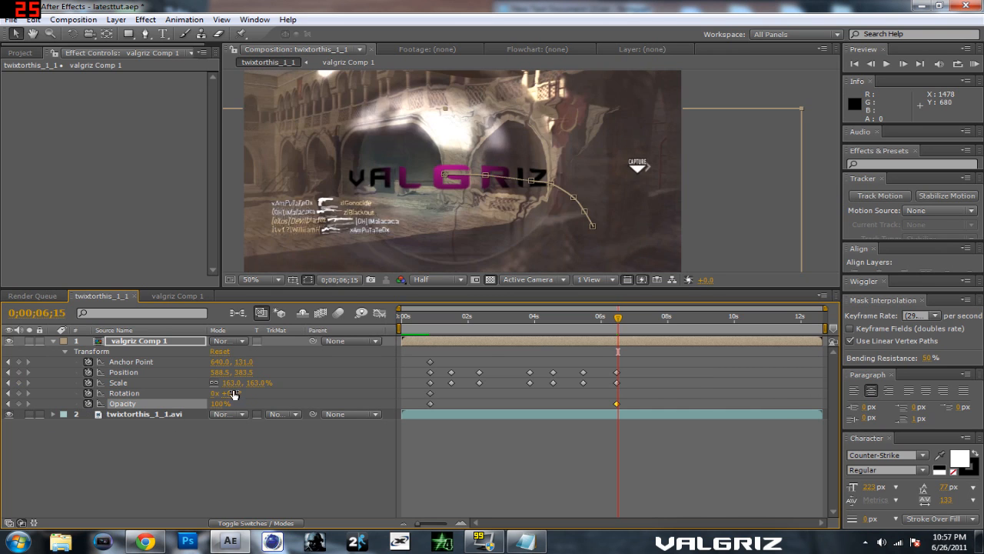
pyautogui.press('pagedown')
pyautogui.moveTo(219, 403); pyautogui.dragTo(38, 424)
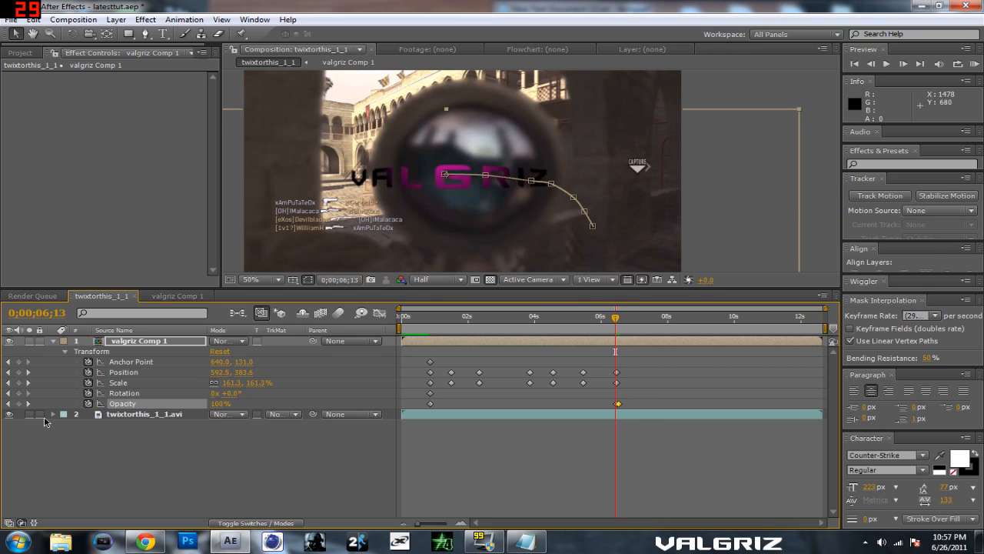
pyautogui.press('pageup')
pyautogui.press('pageup')
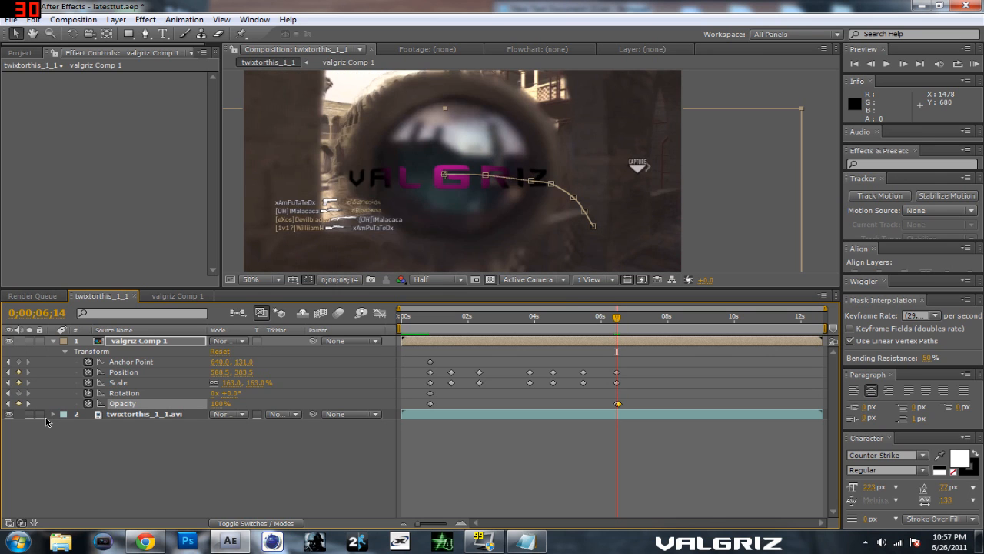
# Step: At 0;00;06;12, reduce the title's Scale to about 152.6% and shift the title slightly right to center it on the scope
pyautogui.press('pageup')
pyautogui.press('pageup')
pyautogui.press('pageup')
pyautogui.press('pageup')
pyautogui.press('pageup')
pyautogui.press('pageup')
pyautogui.press('pageup')
pyautogui.press('pageup')
pyautogui.press('pageup')
pyautogui.press('pagedown')
pyautogui.press('pagedown')
pyautogui.press('pagedown')
pyautogui.press('pagedown')
pyautogui.press('pagedown')
pyautogui.press('pagedown')
pyautogui.press('pagedown')
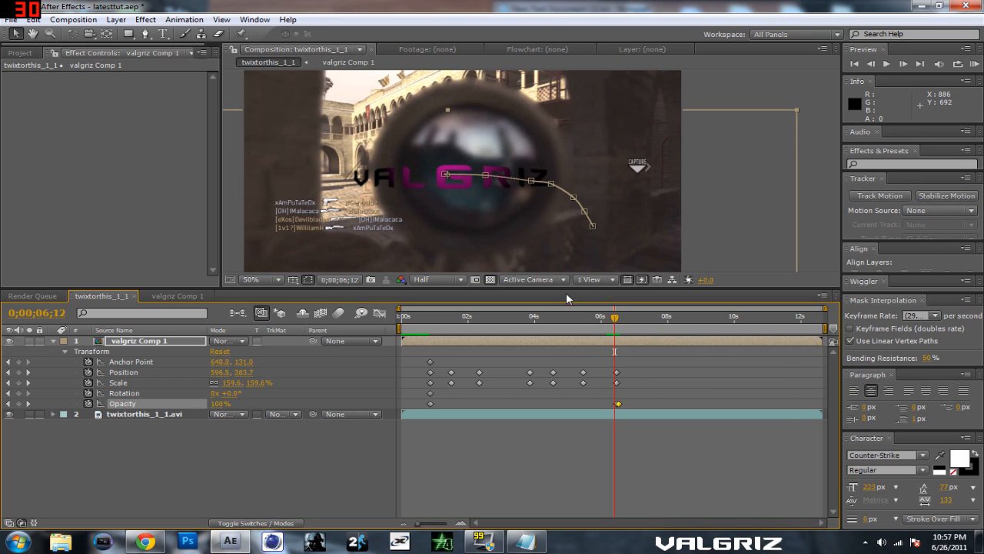
pyautogui.moveTo(254, 382); pyautogui.dragTo(244, 382)
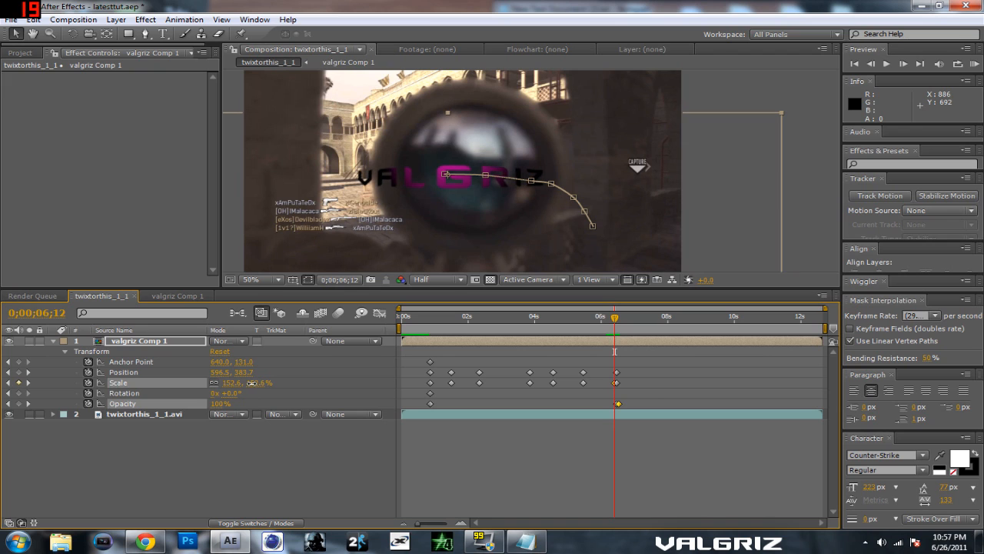
pyautogui.moveTo(412, 182); pyautogui.dragTo(426, 183)
# Step: Preview the composition to check the title's motion and disappearance, and scrub back to 0;00;04;26
pyautogui.moveTo(619, 321)
pyautogui.mouseDown()
pyautogui.moveTo(589, 322)
pyautogui.moveTo(620, 323)
pyautogui.moveTo(606, 322)
pyautogui.mouseUp()
pyautogui.press('KP_0')
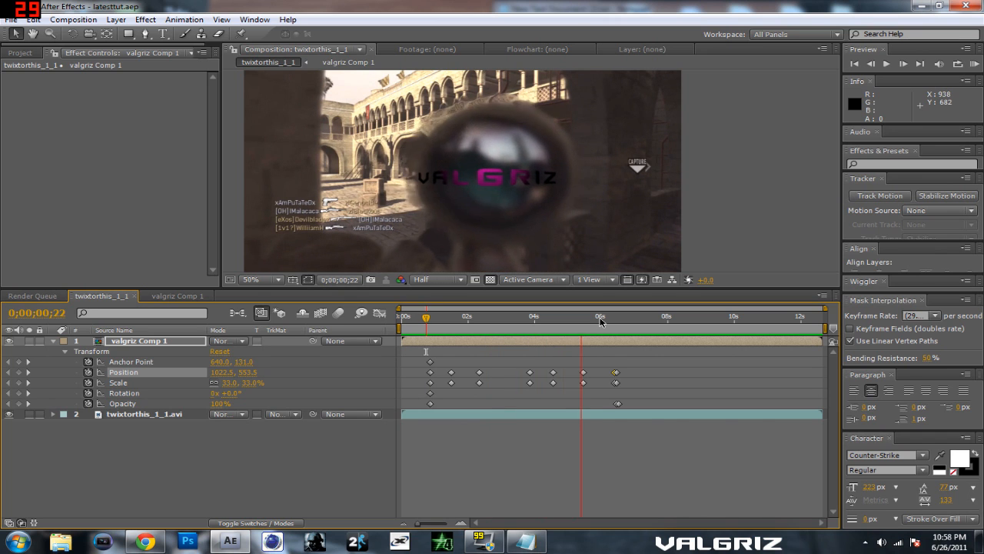
pyautogui.press('space')
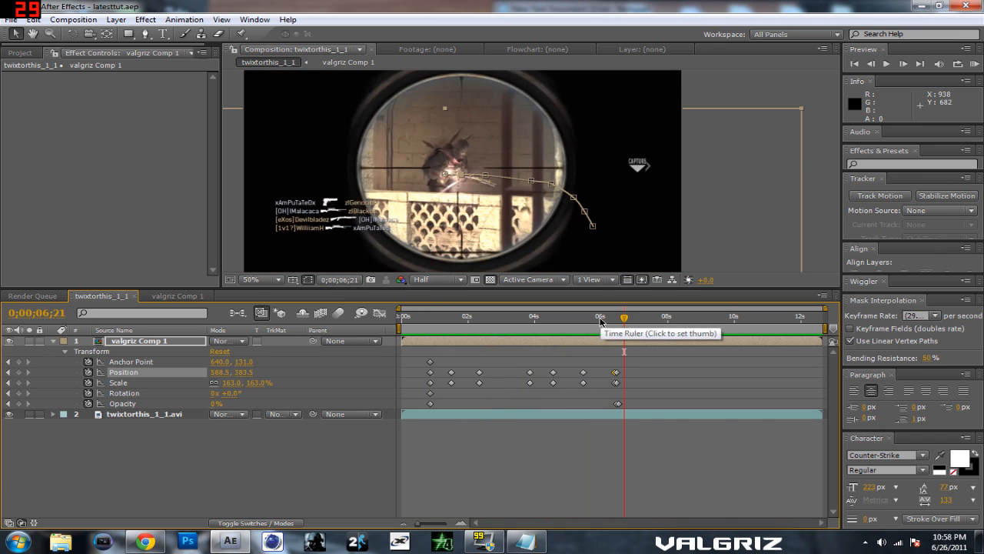
pyautogui.moveTo(623, 317); pyautogui.dragTo(564, 327)
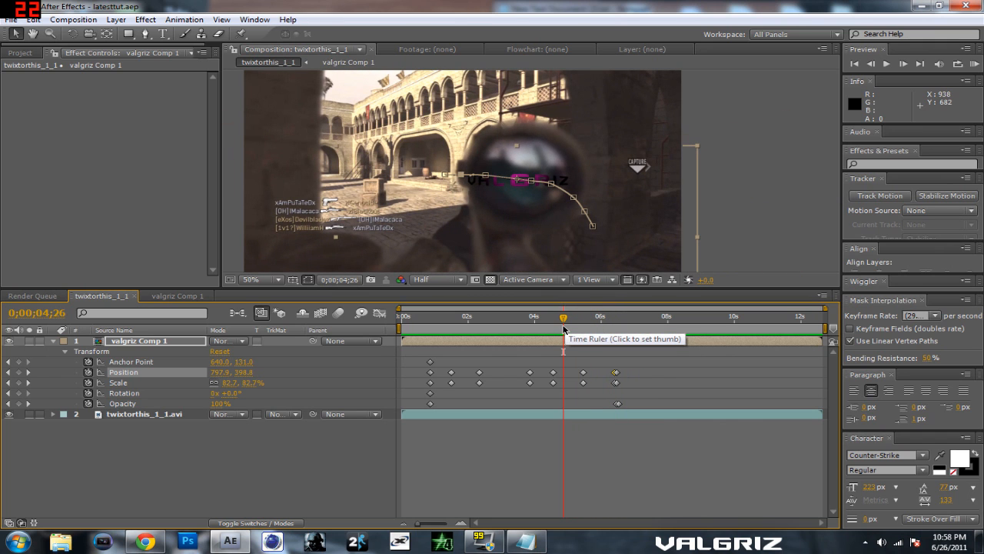
# Step: Apply the Fast Blur effect to the valgriz Comp 1 layer
pyautogui.moveTo(563, 329); pyautogui.dragTo(418, 344)
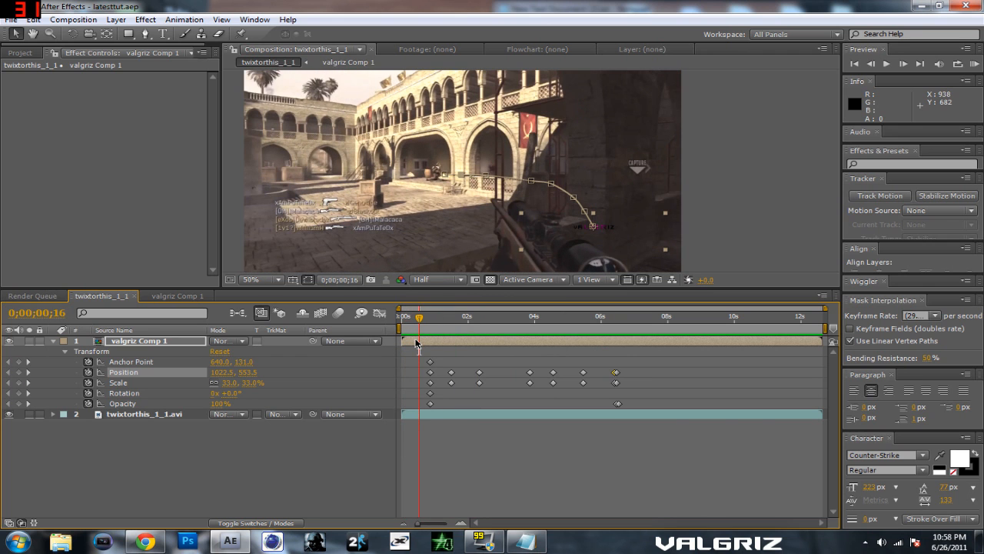
pyautogui.moveTo(421, 328); pyautogui.dragTo(575, 318)
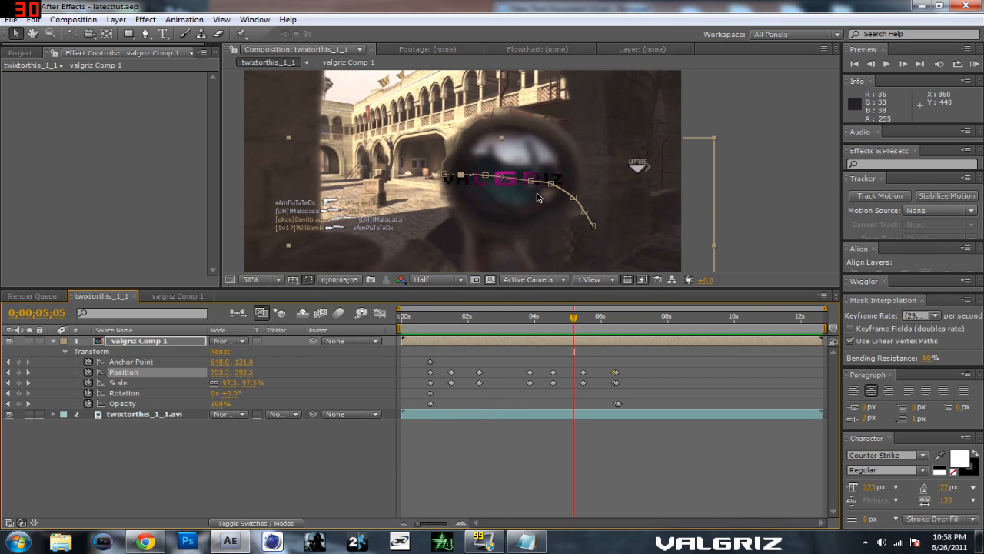
pyautogui.click(151, 341)
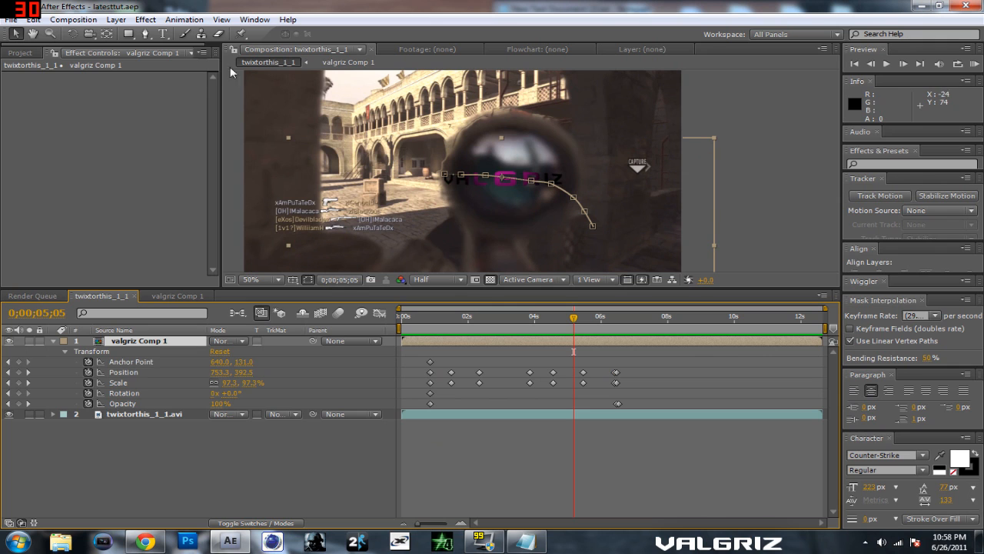
pyautogui.click(146, 19)
pyautogui.moveTo(204, 111)
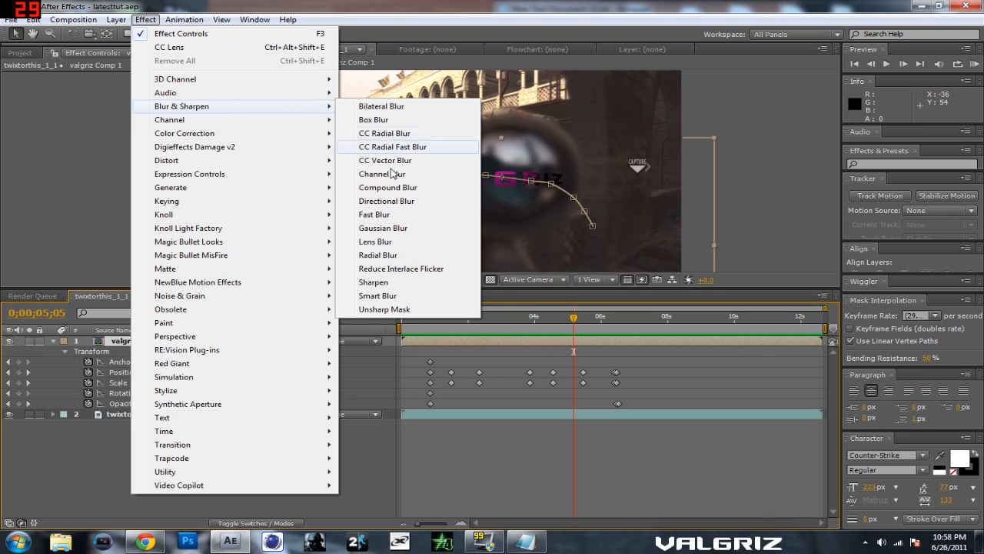
pyautogui.click(403, 214)
# Step: Expand the Fast Blur properties and set a Blurriness keyframe of 0.0 at 0;00;00;26
pyautogui.moveTo(575, 321); pyautogui.dragTo(422, 317)
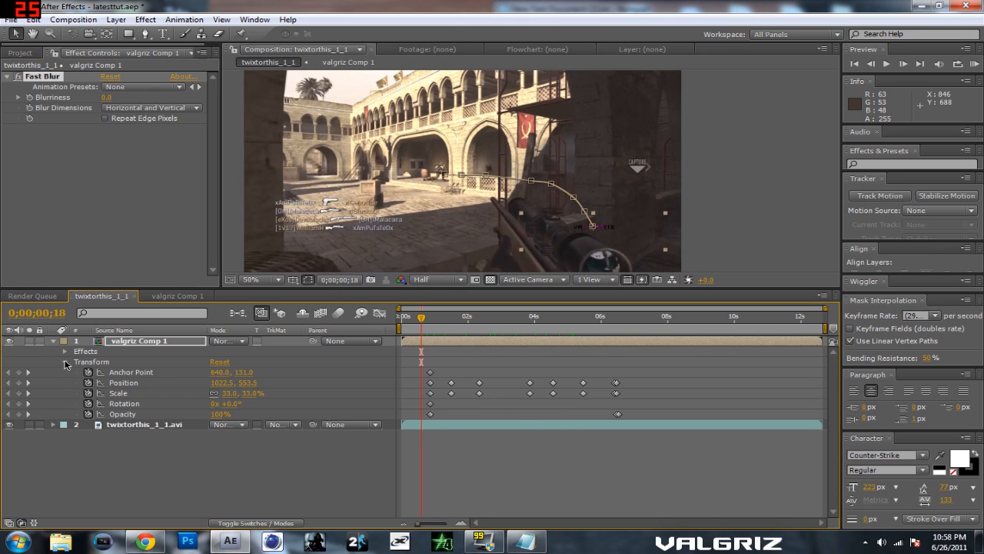
pyautogui.click(65, 362)
pyautogui.click(66, 352)
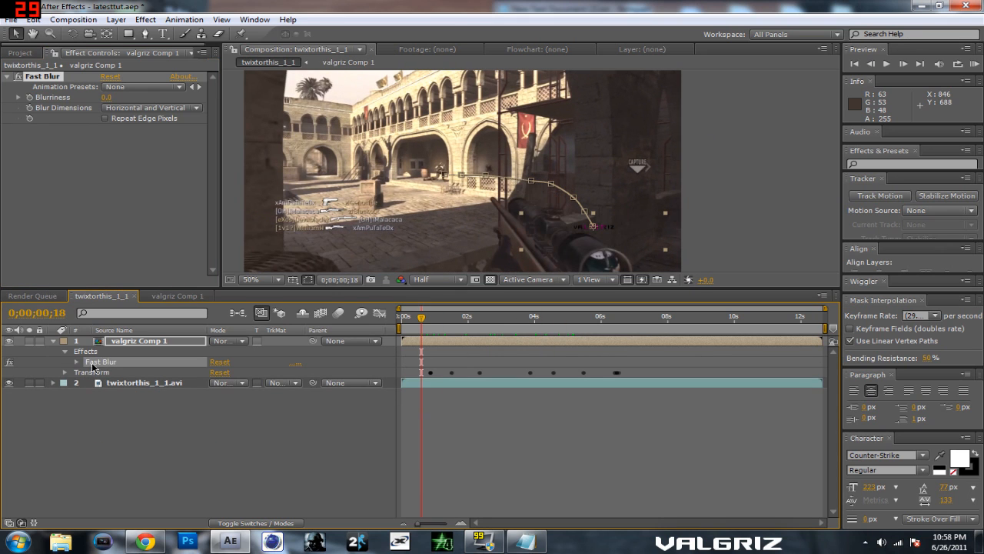
pyautogui.click(77, 362)
pyautogui.moveTo(420, 325); pyautogui.dragTo(430, 324)
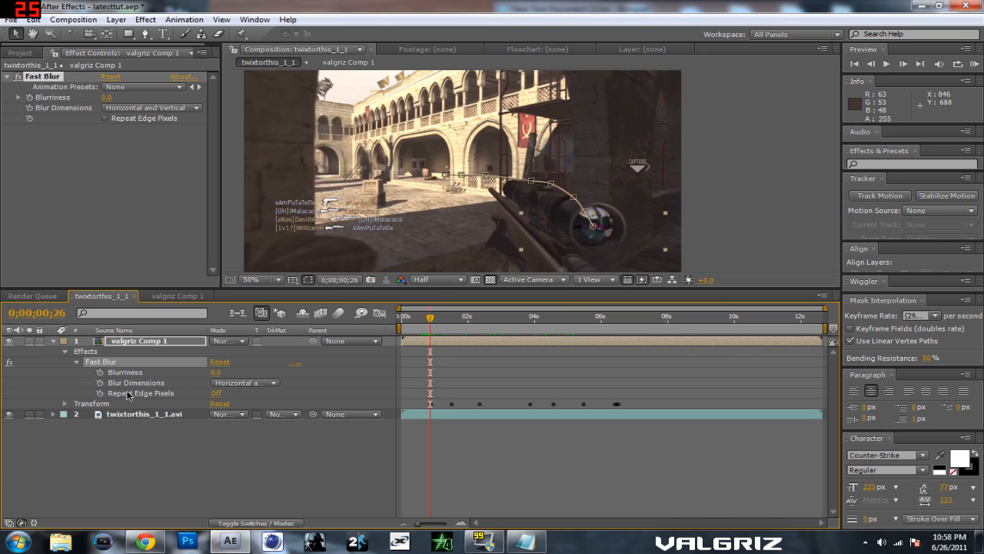
pyautogui.click(100, 372)
# Step: Keyframe Blurriness at 6.0 at 0;00;06;15 and scrub through the end of the animation to check the blurred title
pyautogui.moveTo(431, 318); pyautogui.dragTo(605, 325)
pyautogui.moveTo(219, 371); pyautogui.dragTo(222, 372)
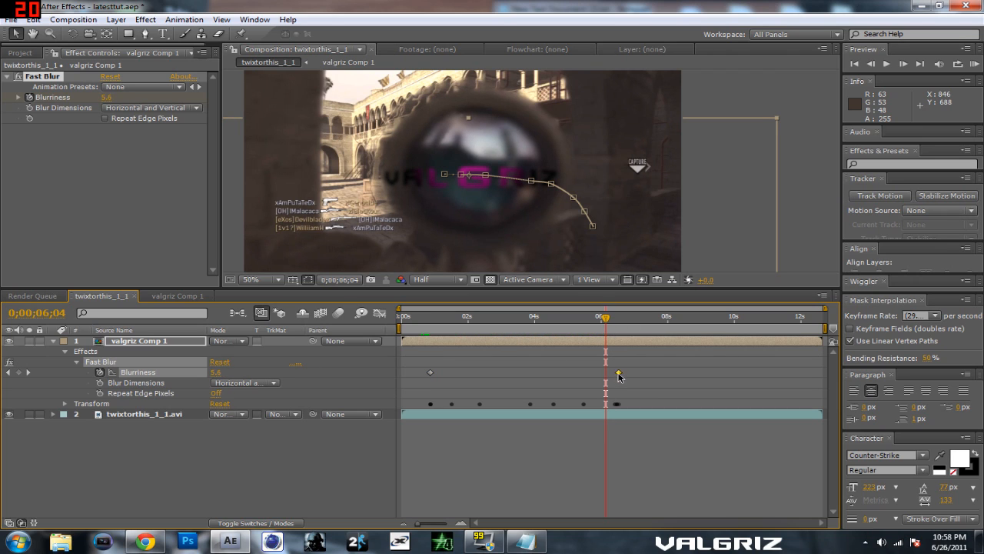
pyautogui.moveTo(606, 322); pyautogui.dragTo(613, 356)
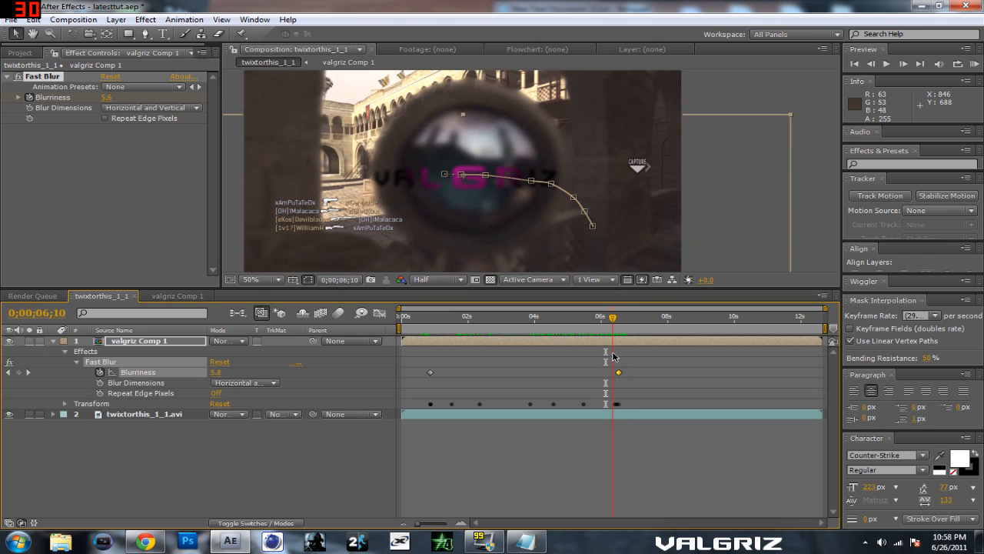
pyautogui.click(801, 197)
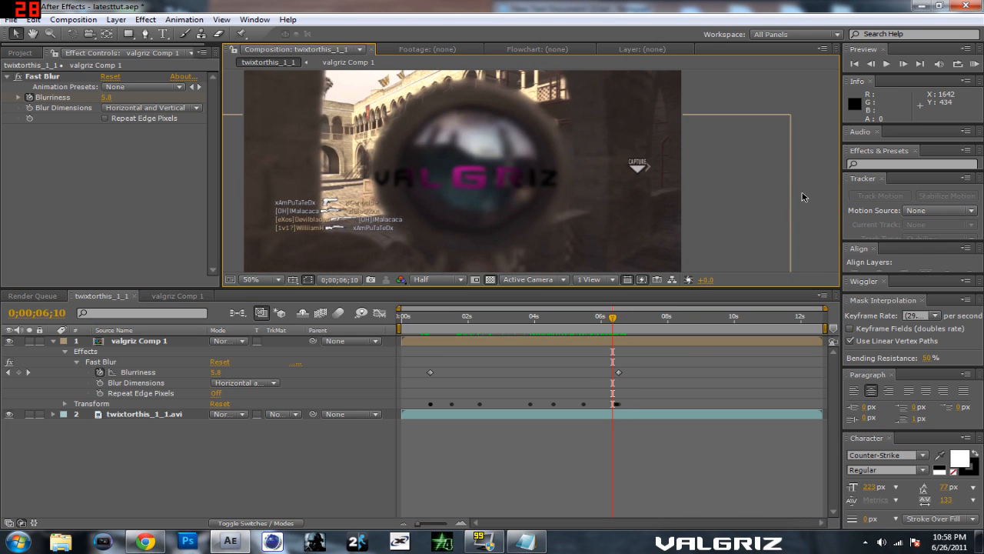
pyautogui.moveTo(619, 323); pyautogui.dragTo(599, 358)
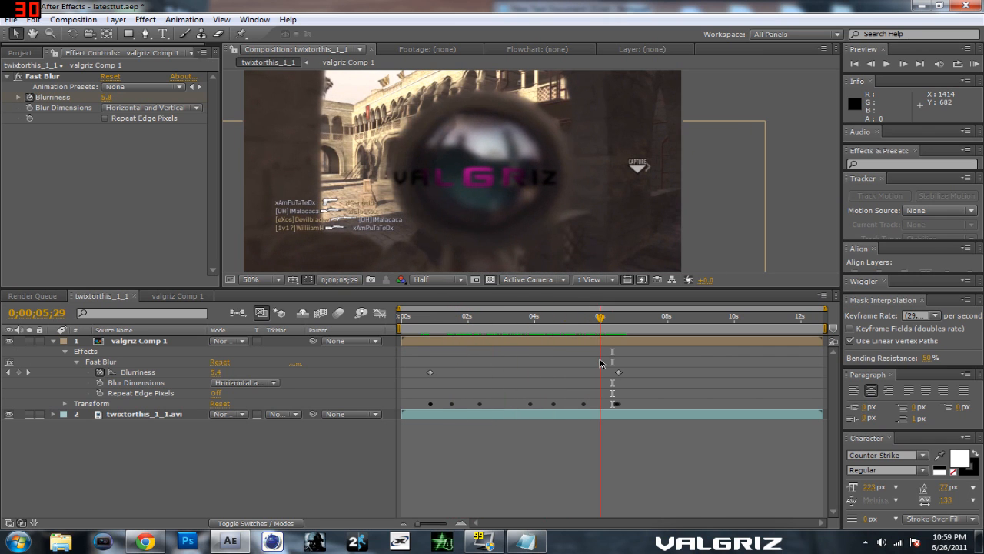
# Step: Create a black 1280 x 720 px solid and place it directly below the valgriz Comp 1 layer
pyautogui.click(128, 343)
pyautogui.moveTo(599, 320); pyautogui.dragTo(619, 331)
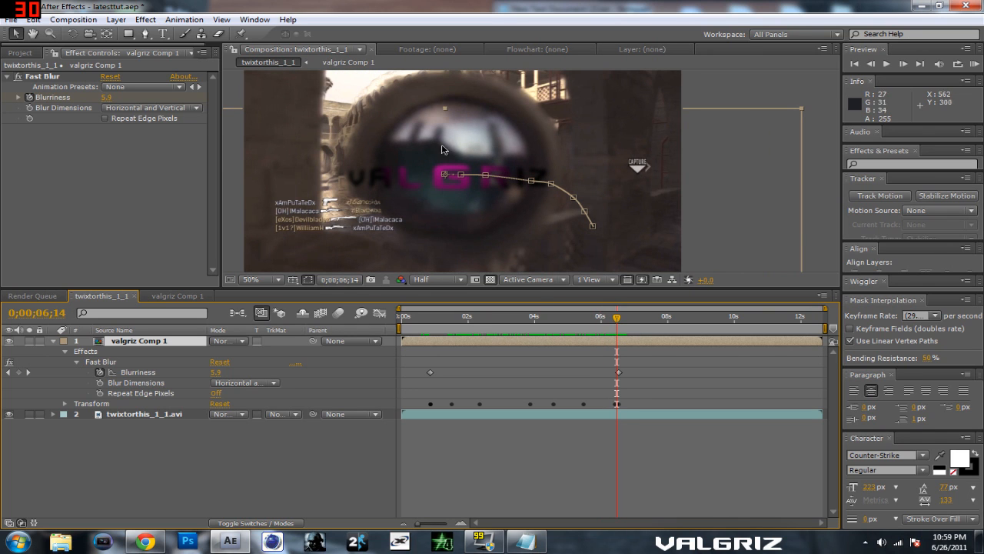
pyautogui.click(119, 20)
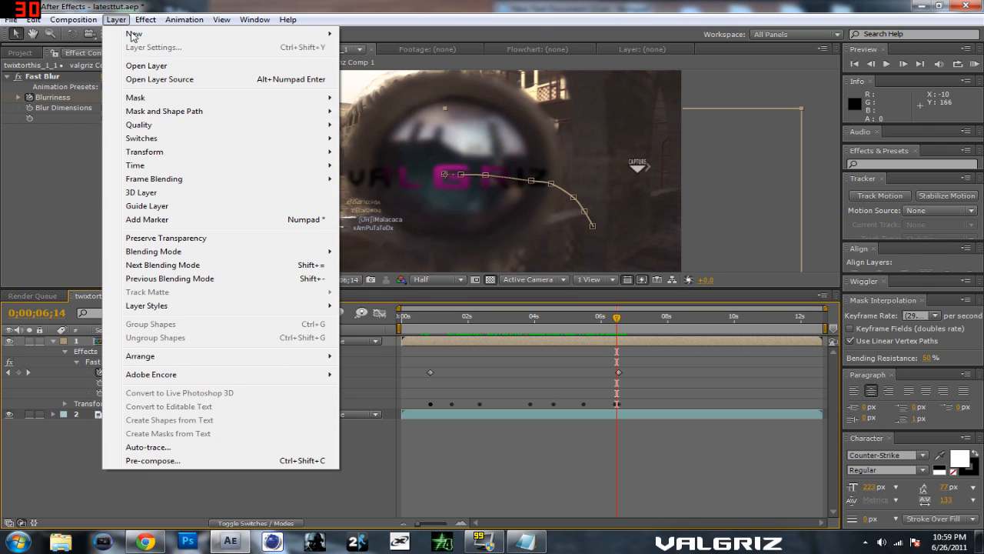
pyautogui.moveTo(134, 33)
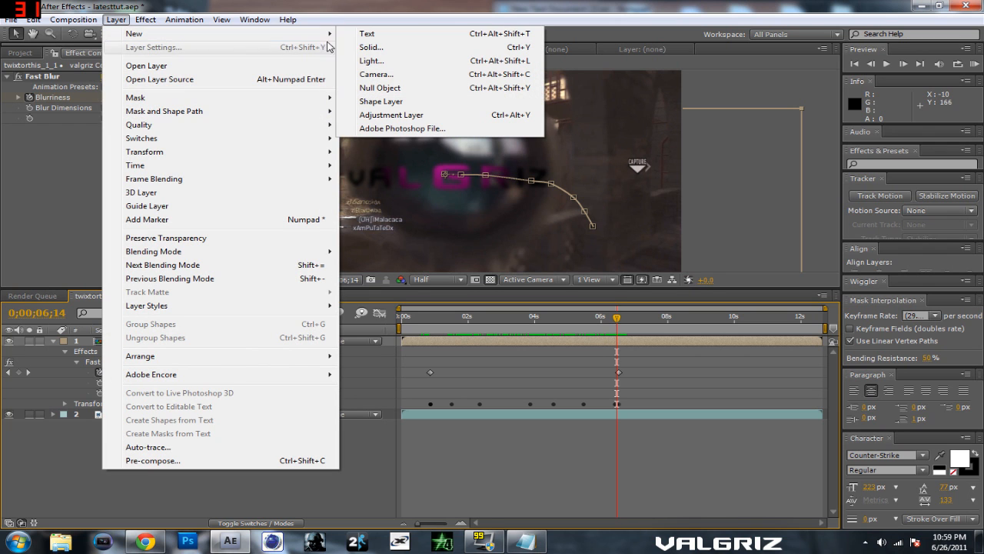
pyautogui.click(370, 48)
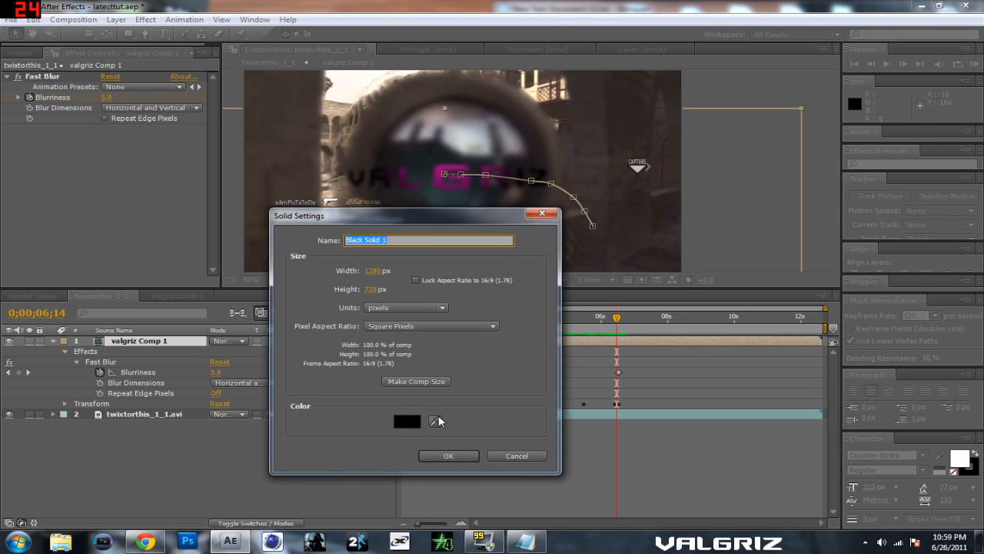
pyautogui.click(439, 455)
pyautogui.moveTo(163, 348); pyautogui.dragTo(163, 419)
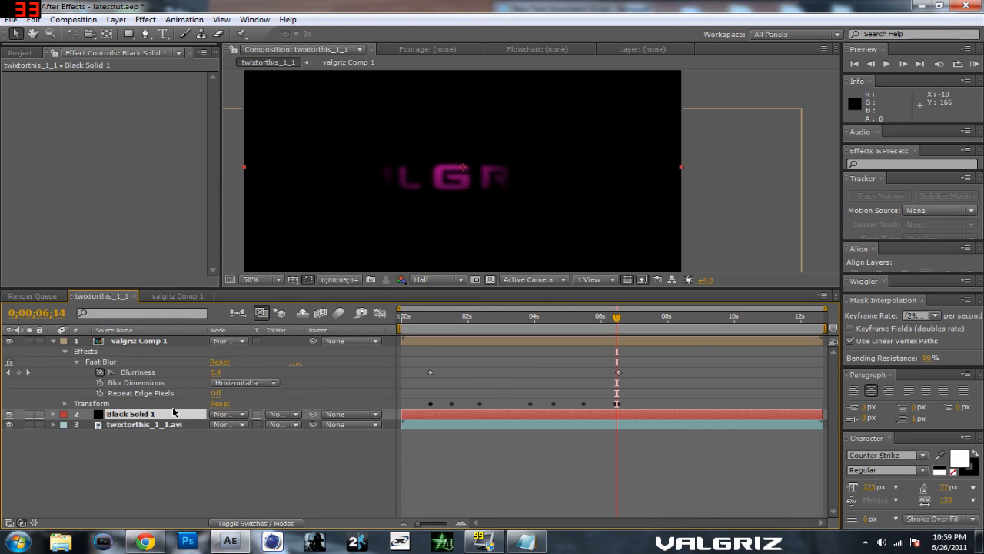
# Step: Rename the black solid layer to Optical Flares
pyautogui.doubleClick(162, 416)
pyautogui.rightClick(152, 416)
pyautogui.click(189, 517)
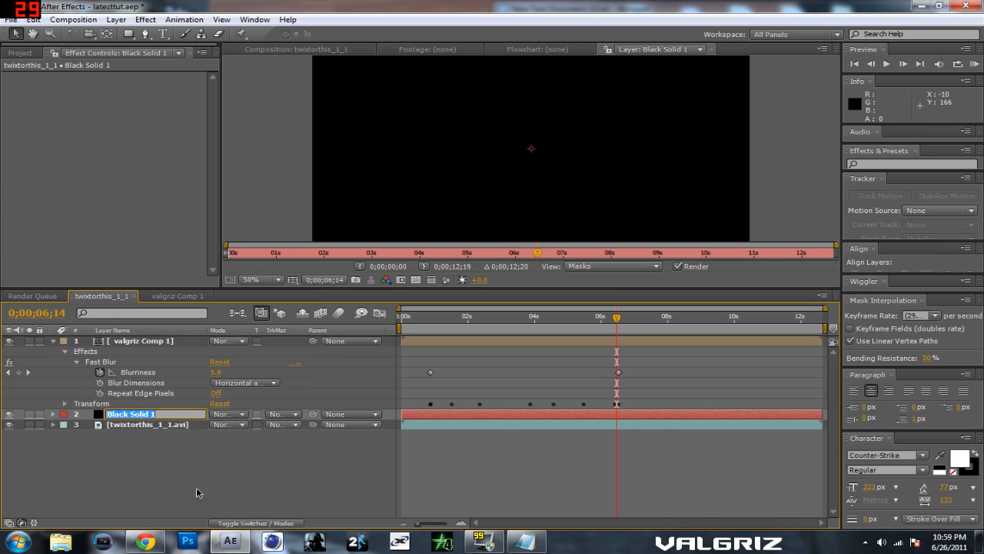
pyautogui.write('Optical Flares')
pyautogui.press('Return')
# Step: Set the solid's blending mode to Add and apply Video Copilot's Optical Flares effect to it
pyautogui.click(229, 414)
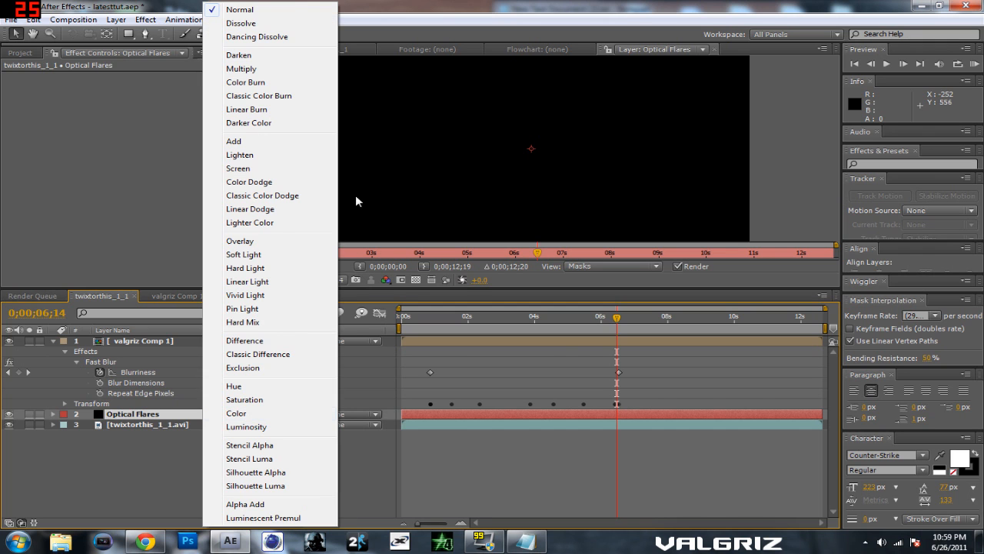
pyautogui.click(292, 141)
pyautogui.click(145, 20)
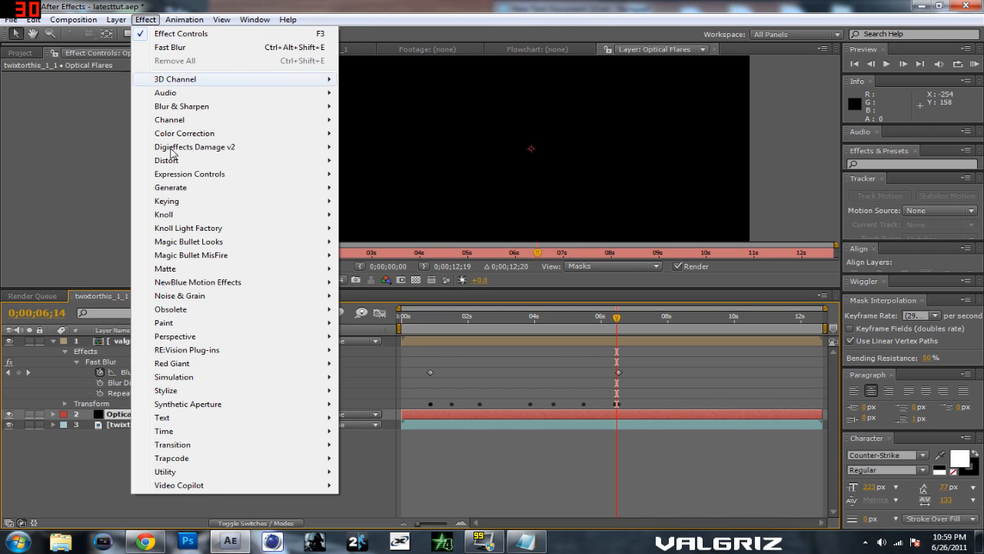
pyautogui.moveTo(201, 486)
pyautogui.click(380, 486)
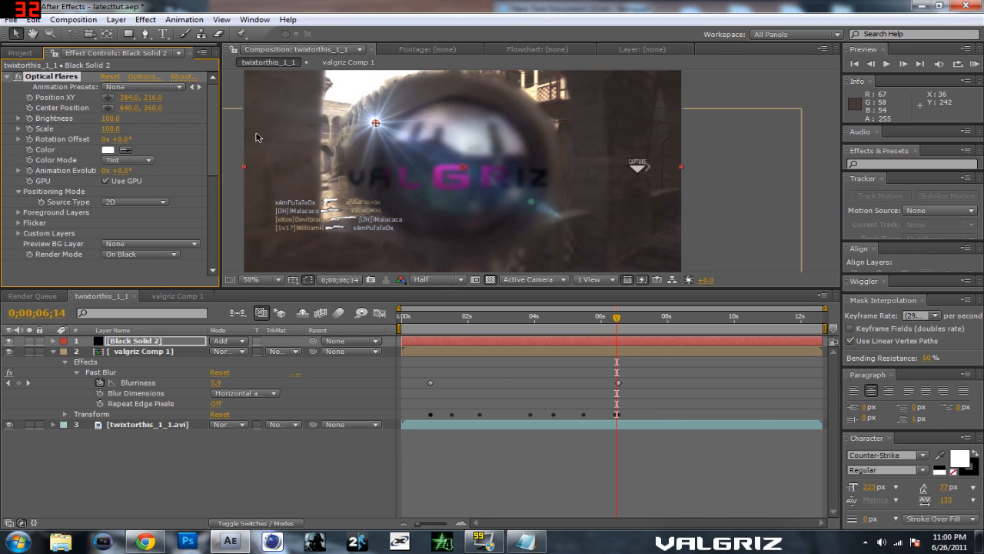
# Step: Open the Optical Flares options and remove every lens object from the default flare
pyautogui.click(145, 80)
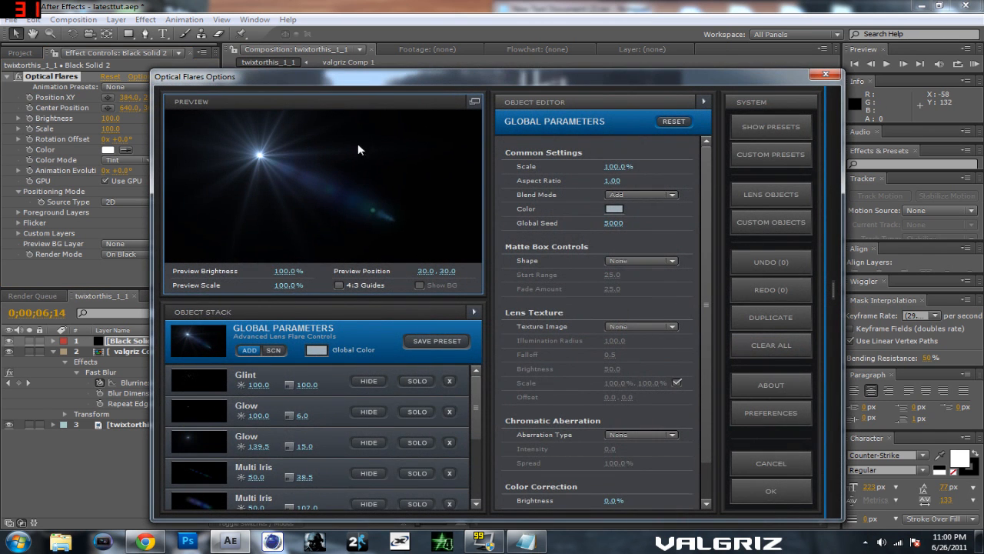
pyautogui.doubleClick(449, 382)
pyautogui.click(450, 381)
pyautogui.doubleClick(450, 381)
pyautogui.click(450, 382)
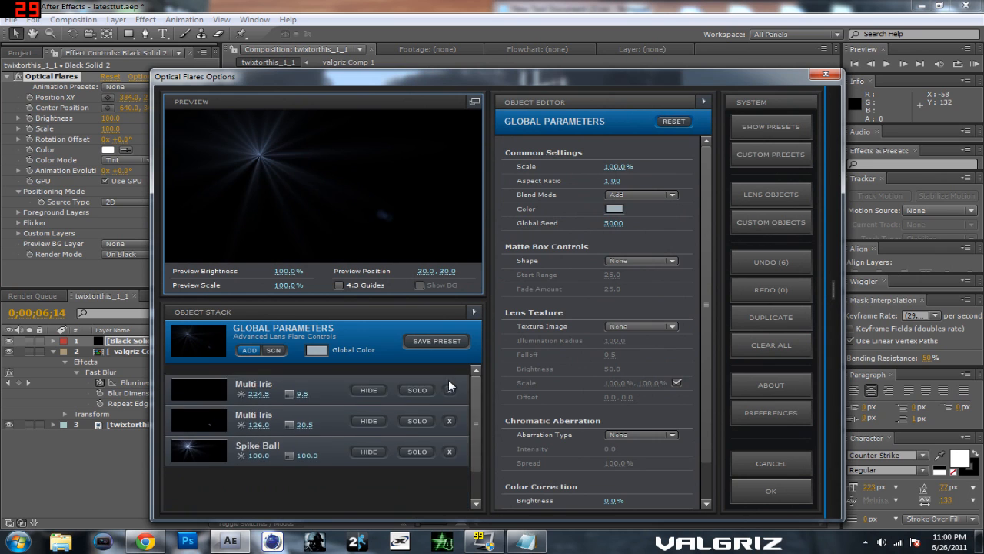
pyautogui.doubleClick(450, 381)
pyautogui.click(449, 381)
# Step: Build the flare from a Glow and a Streak object, with the Streak's Length set to 10.0, and accept it
pyautogui.click(835, 332)
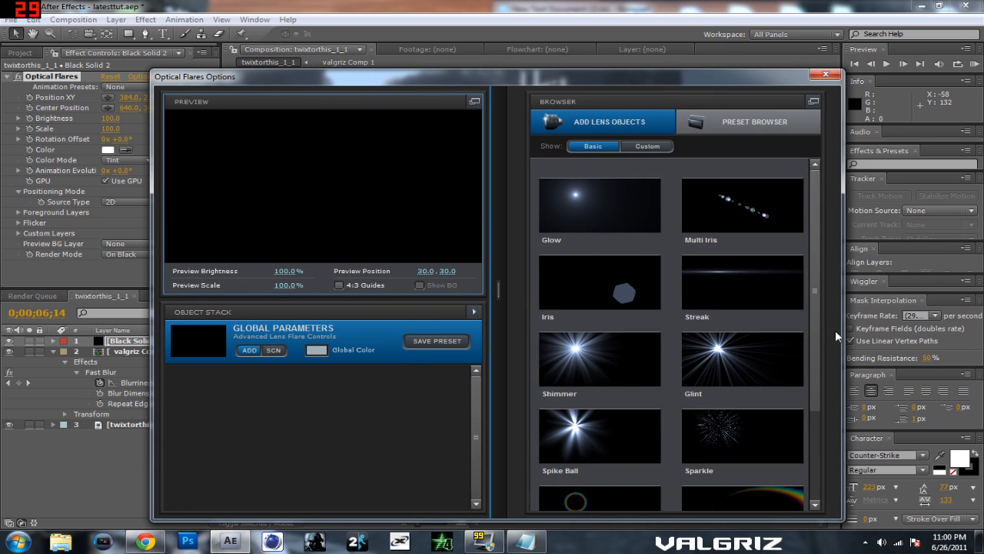
pyautogui.click(600, 204)
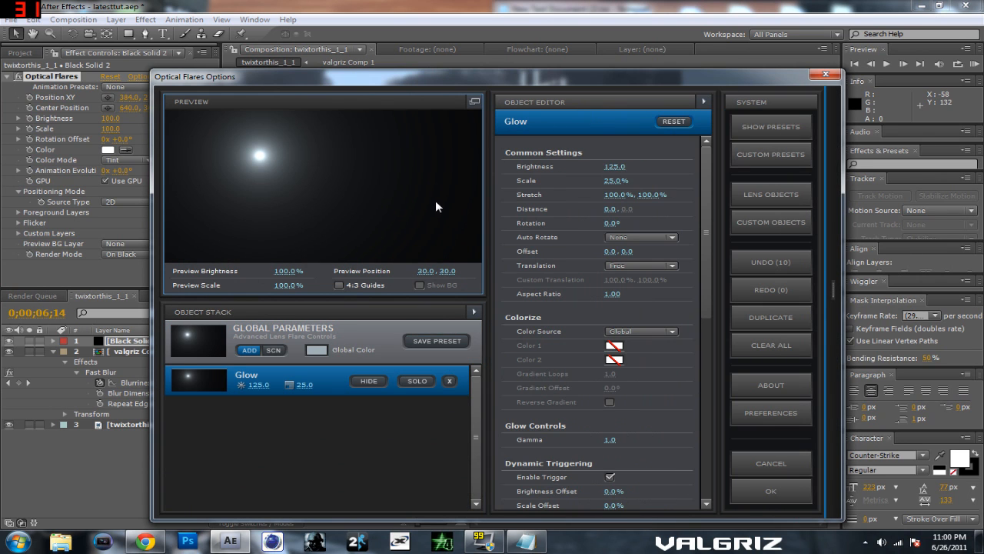
pyautogui.click(834, 291)
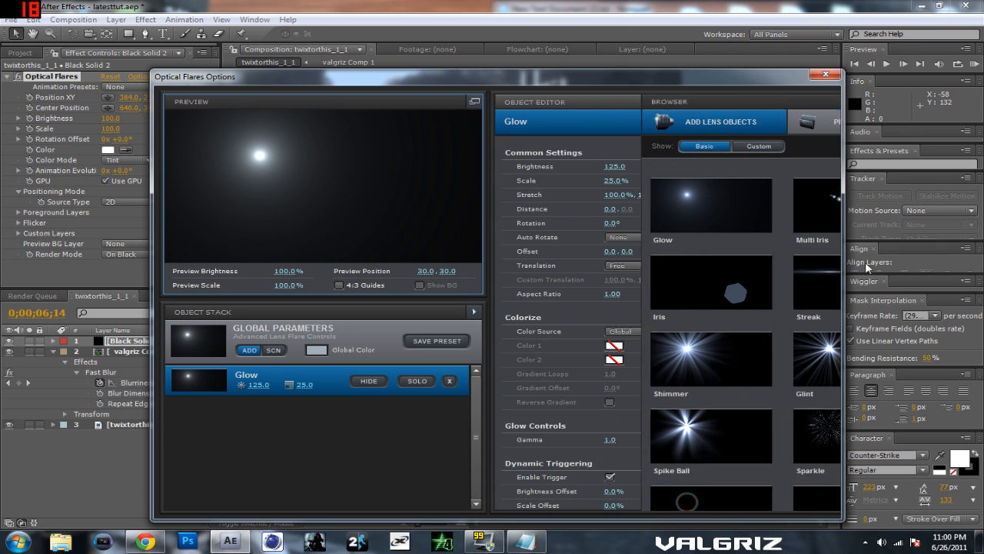
pyautogui.click(709, 278)
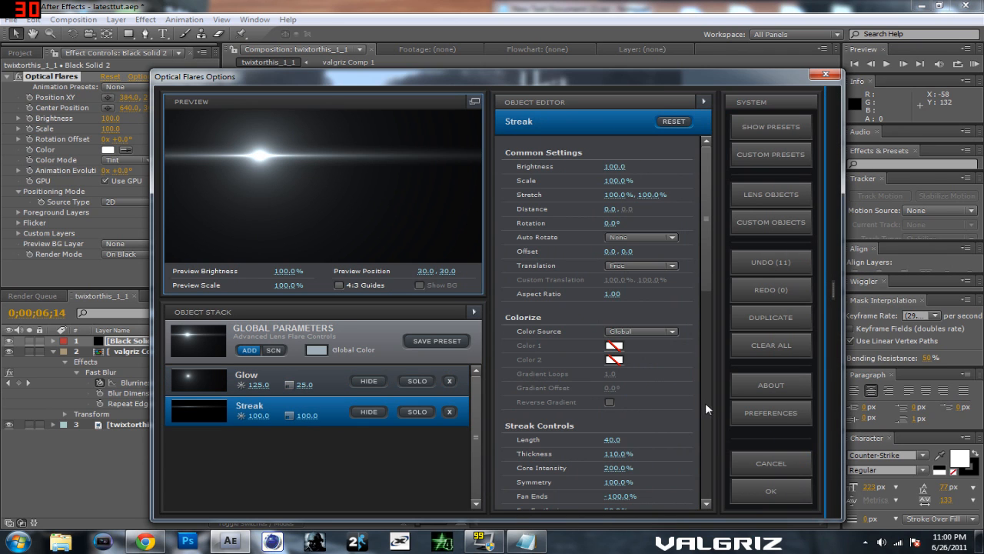
pyautogui.moveTo(610, 441); pyautogui.dragTo(570, 442)
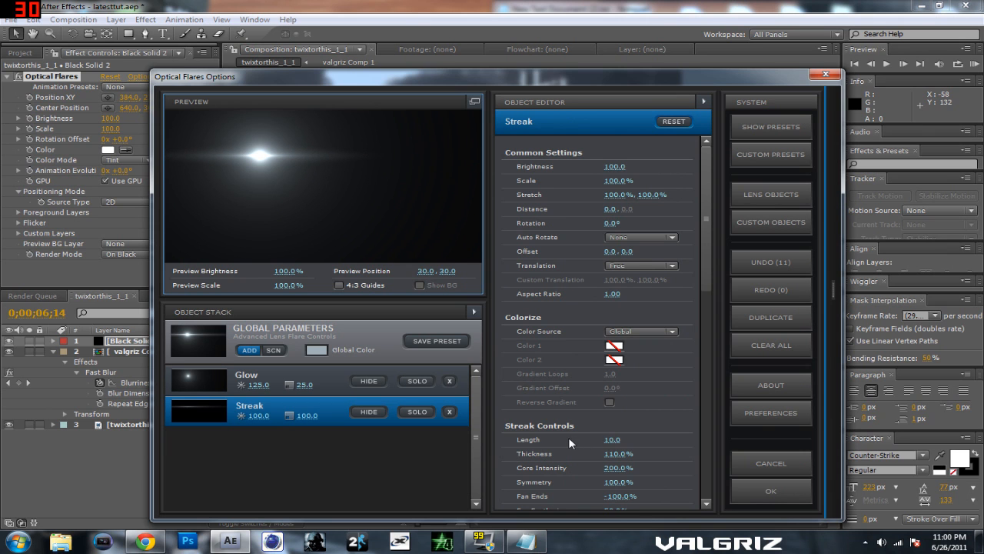
pyautogui.click(774, 489)
# Step: Move the flare onto the title's letter G at 598, 398 and place its solid below the title layer
pyautogui.moveTo(377, 125); pyautogui.dragTo(449, 179)
pyautogui.moveTo(152, 344); pyautogui.dragTo(169, 415)
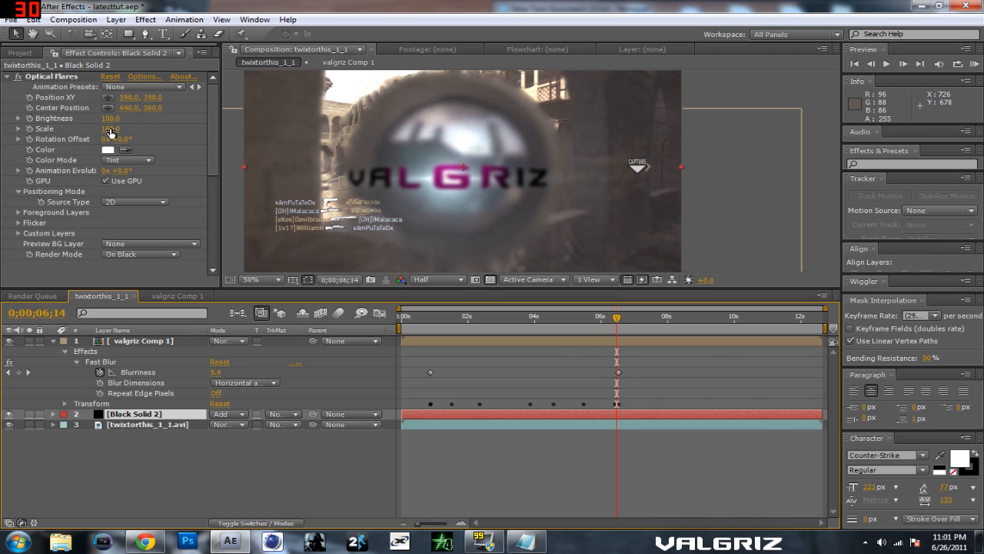
# Step: Set the flare's Brightness to 150 and rename the Black Solid 2 layer to Optical Flares
pyautogui.moveTo(110, 119); pyautogui.dragTo(120, 119)
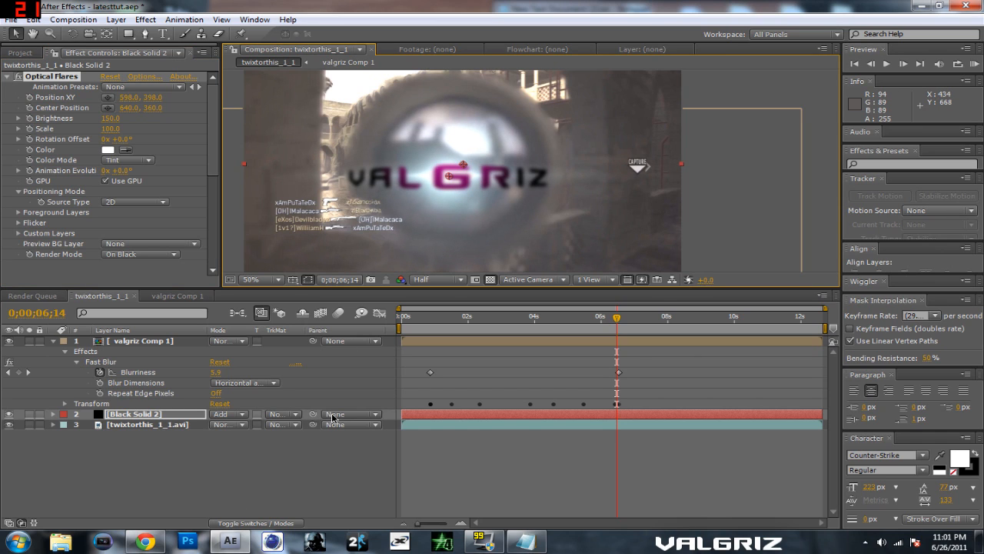
pyautogui.rightClick(170, 415)
pyautogui.click(135, 416)
pyautogui.rightClick(151, 416)
pyautogui.click(191, 518)
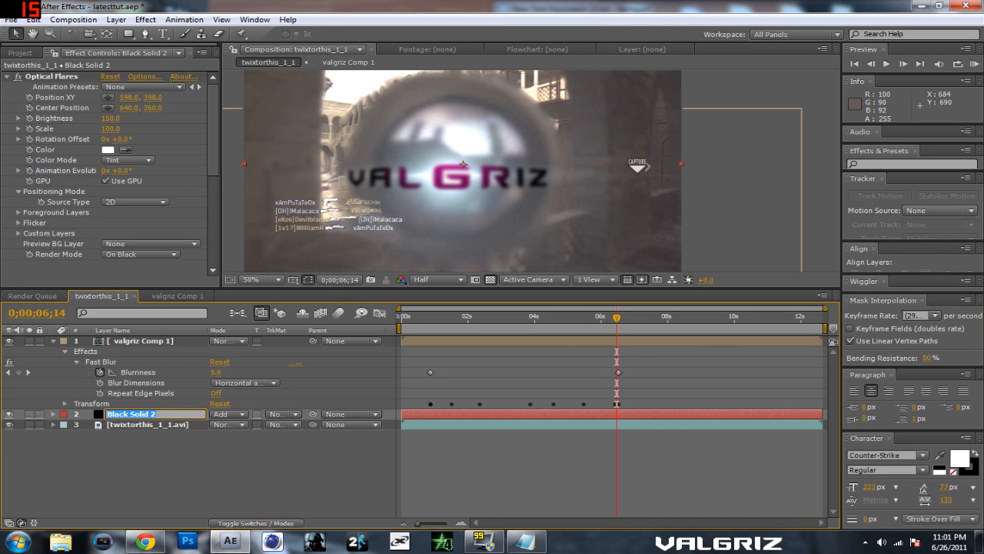
pyautogui.write('Optical Flares')
pyautogui.click(183, 440)
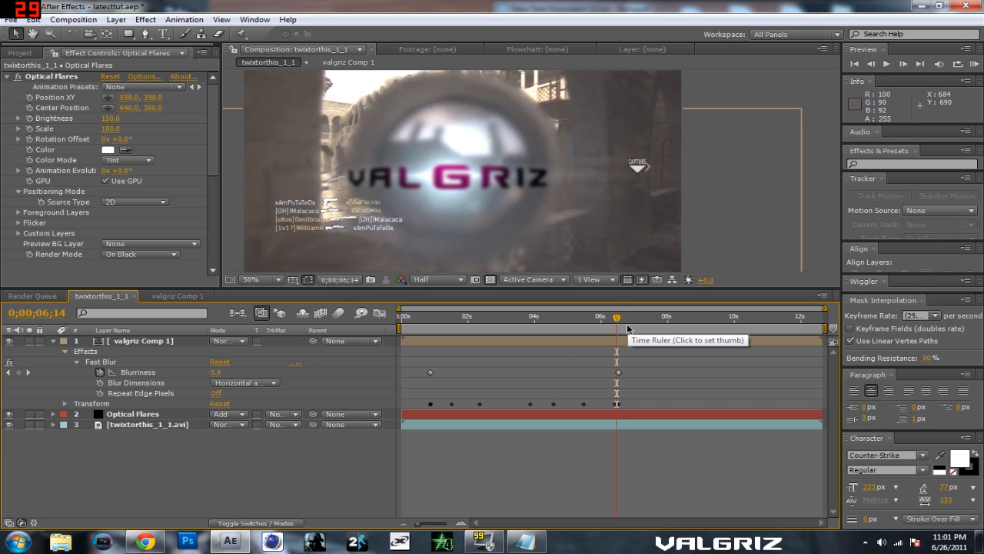
# Step: Step through the frames around 0;00;06;15 to check the title and flare, ending at 0;00;06;14
pyautogui.moveTo(619, 319)
pyautogui.mouseDown()
pyautogui.moveTo(513, 322)
pyautogui.moveTo(611, 322)
pyautogui.moveTo(618, 332)
pyautogui.mouseUp()
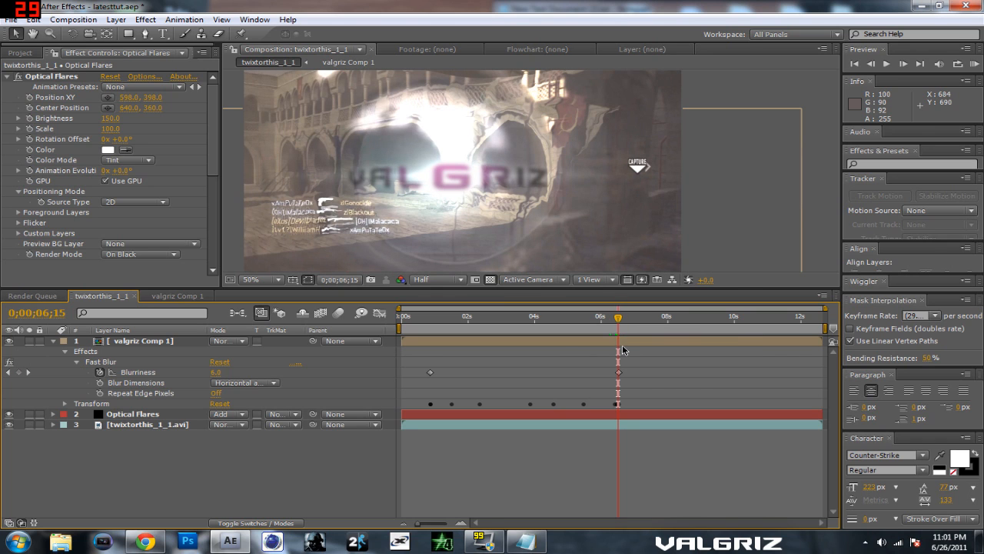
pyautogui.press('pagedown')
pyautogui.press('pageup')
pyautogui.press('pageup')
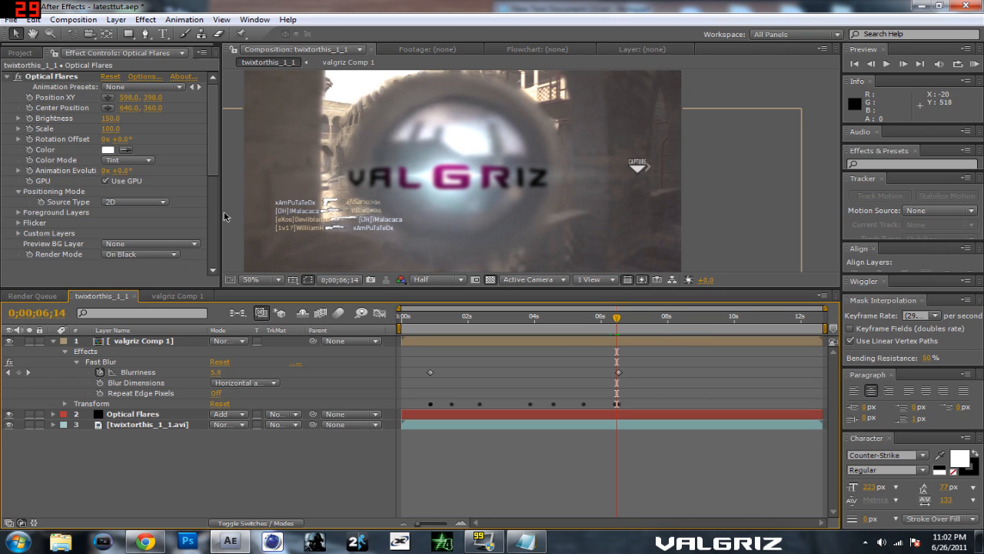
# Step: Tint the optical flare a muted purple that matches the title's pink-purple lettering
pyautogui.click(107, 149)
pyautogui.moveTo(556, 346)
pyautogui.mouseDown()
pyautogui.moveTo(688, 306)
pyautogui.moveTo(457, 295)
pyautogui.moveTo(444, 323)
pyautogui.moveTo(526, 346)
pyautogui.moveTo(608, 306)
pyautogui.moveTo(515, 305)
pyautogui.moveTo(488, 289)
pyautogui.moveTo(522, 322)
pyautogui.moveTo(512, 333)
pyautogui.moveTo(517, 379)
pyautogui.mouseUp()
pyautogui.click(675, 389)
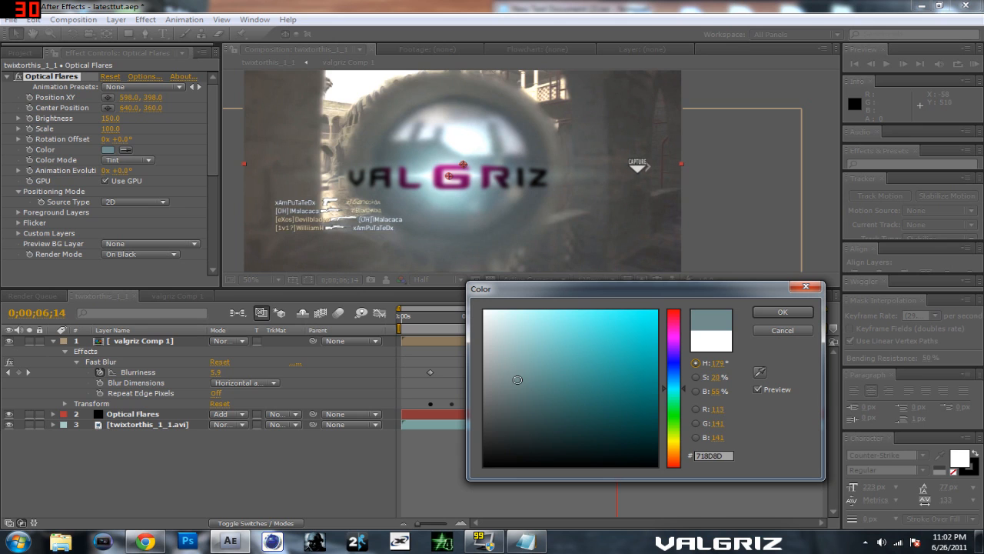
pyautogui.click(677, 339)
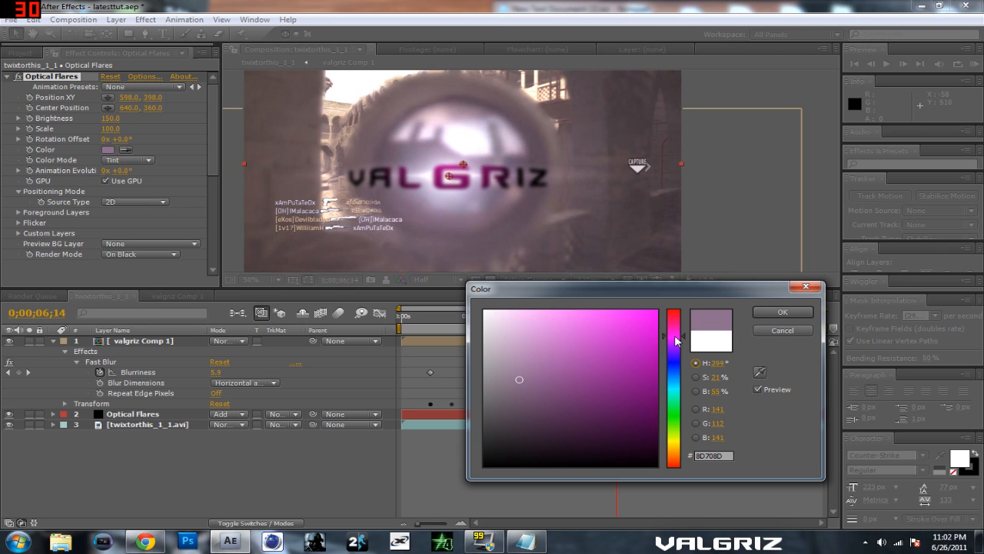
pyautogui.moveTo(676, 340)
pyautogui.mouseDown()
pyautogui.moveTo(677, 444)
pyautogui.moveTo(679, 331)
pyautogui.moveTo(684, 355)
pyautogui.moveTo(682, 343)
pyautogui.mouseUp()
pyautogui.click(808, 311)
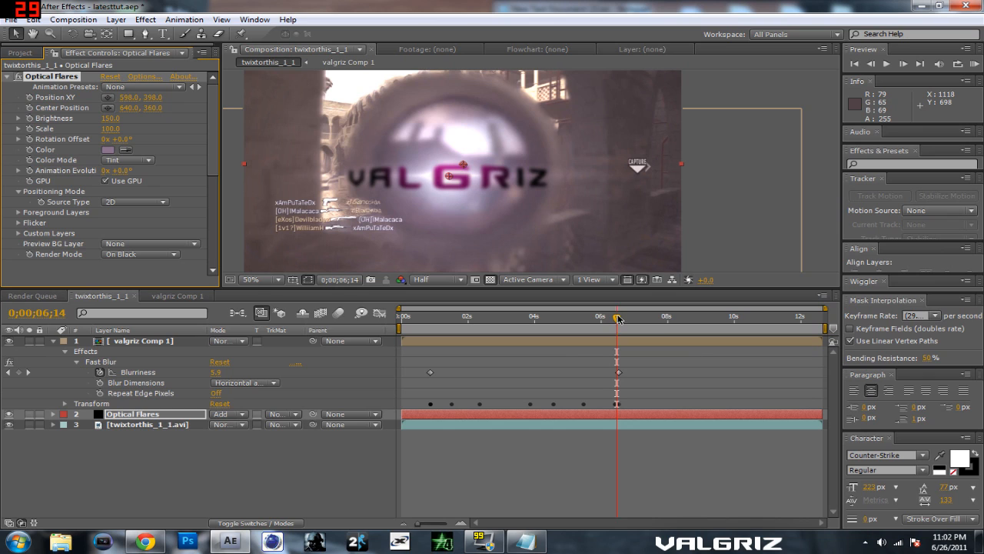
# Step: Parent the Optical Flares layer to valgriz Comp 1 and check the frames around 0;00;06;14
pyautogui.click(346, 415)
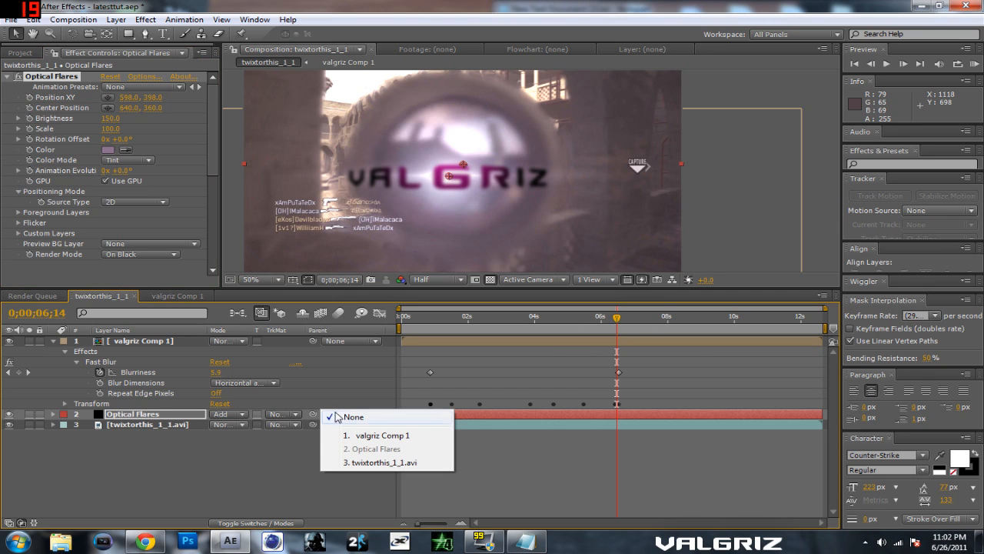
pyautogui.click(354, 435)
pyautogui.moveTo(616, 318)
pyautogui.mouseDown()
pyautogui.moveTo(552, 327)
pyautogui.moveTo(616, 334)
pyautogui.mouseUp()
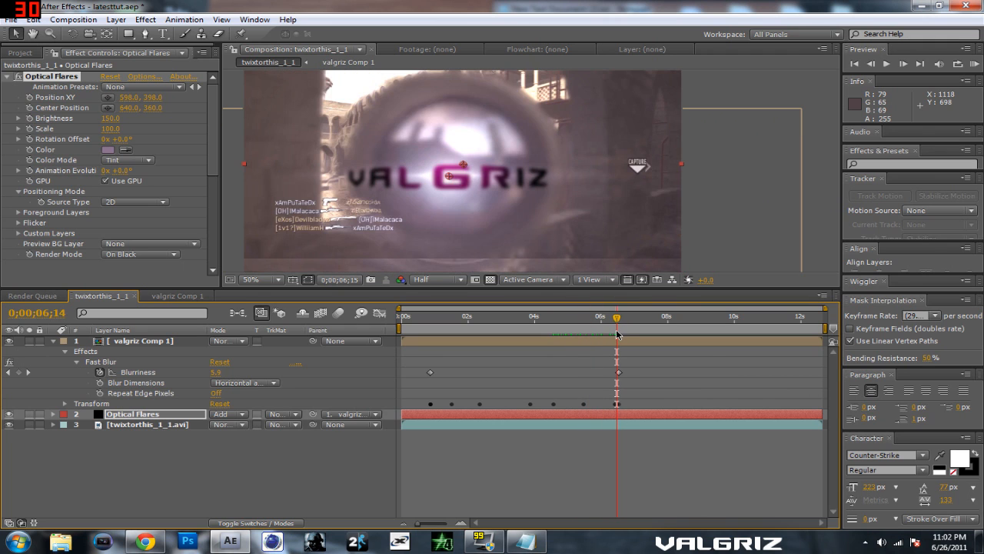
pyautogui.click(145, 35)
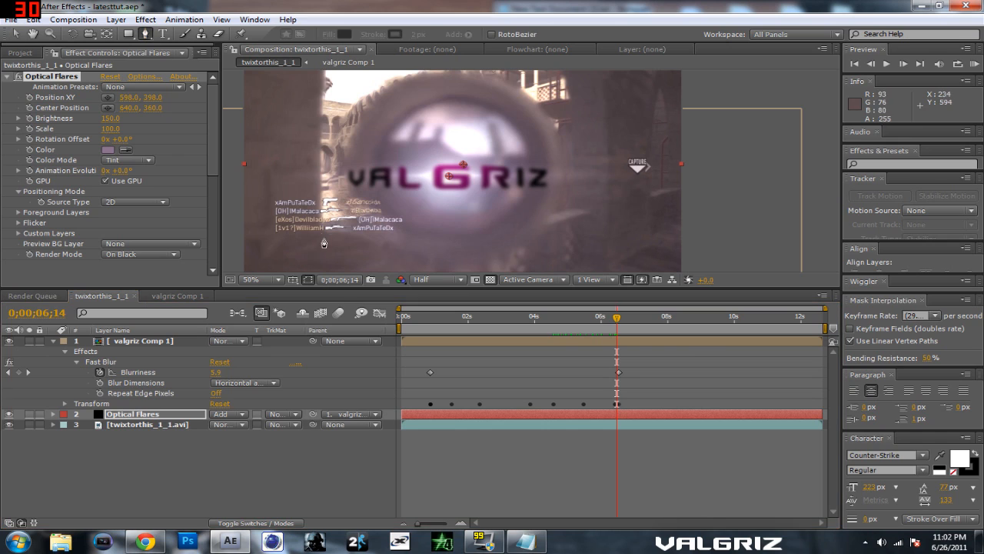
pyautogui.click(292, 266)
pyautogui.click(274, 248)
pyautogui.click(268, 202)
pyautogui.click(266, 154)
pyautogui.click(275, 126)
pyautogui.click(286, 99)
pyautogui.click(322, 79)
pyautogui.click(553, 77)
pyautogui.click(592, 87)
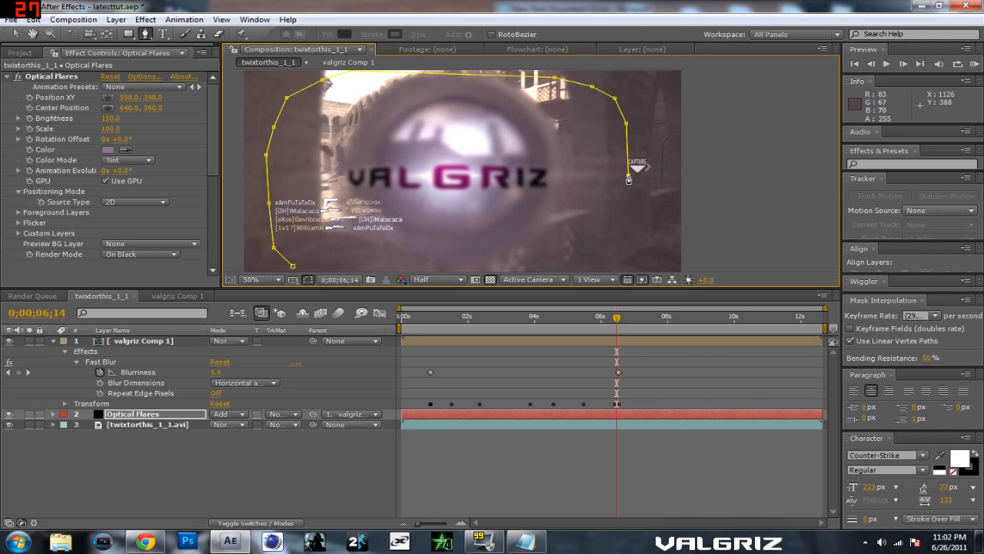
pyautogui.click(562, 250)
pyautogui.click(526, 261)
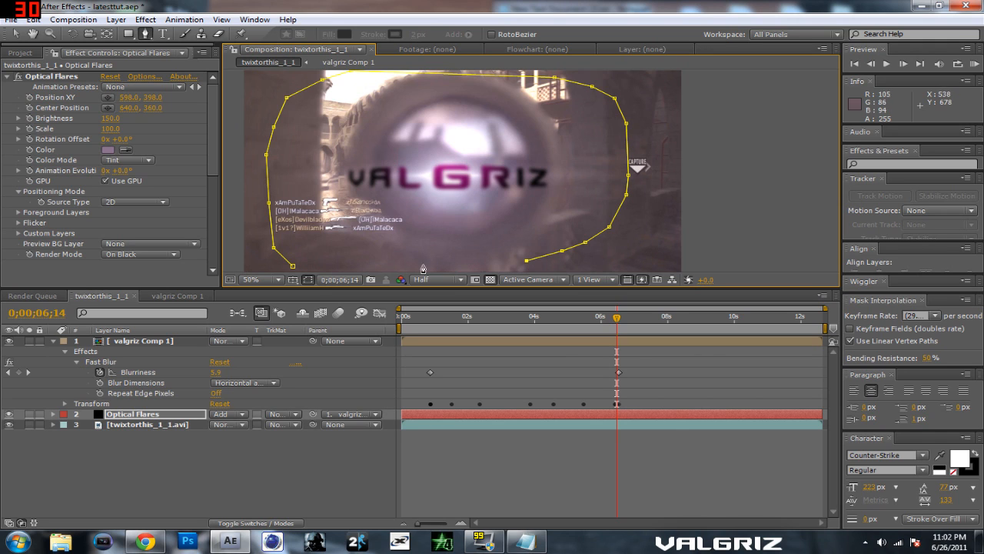
pyautogui.hotkey('ctrl', 'z')
pyautogui.hotkey('ctrl', 'z')
pyautogui.hotkey('ctrl', 'z')
pyautogui.hotkey('ctrl', 'z')
pyautogui.hotkey('ctrl', 'z')
pyautogui.hotkey('ctrl', 'z')
pyautogui.hotkey('ctrl', 'z')
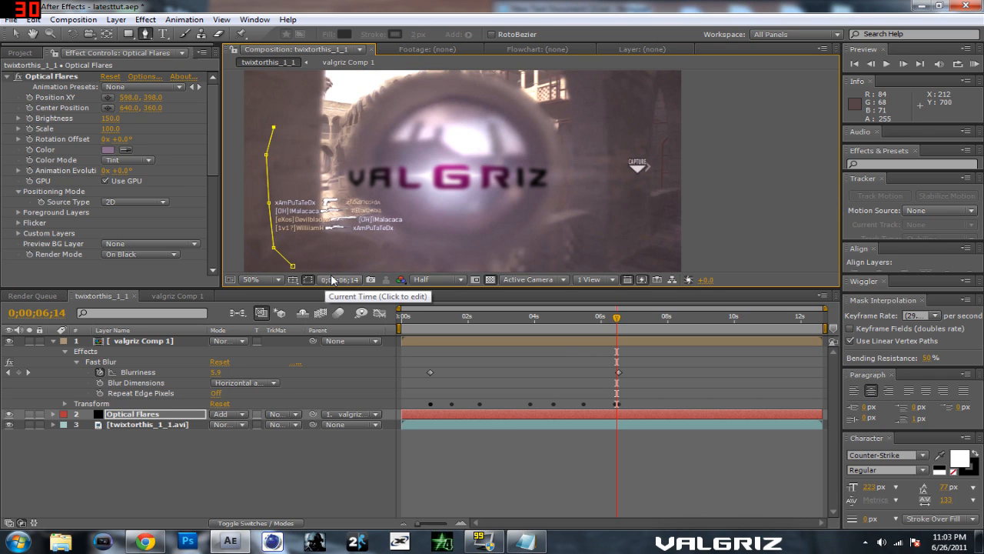
pyautogui.hotkey('ctrl', 'z')
pyautogui.hotkey('ctrl', 'z')
pyautogui.hotkey('ctrl', 'z')
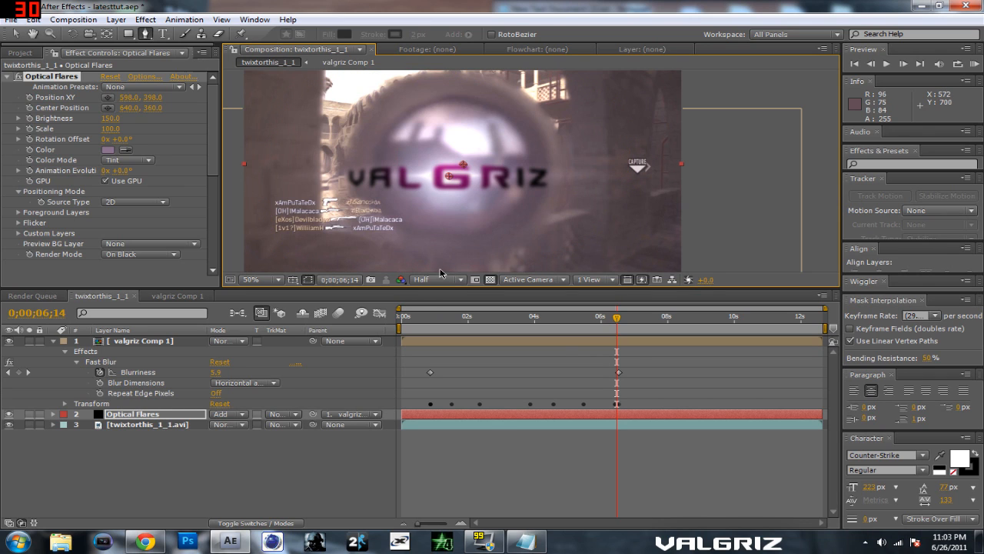
# Step: Draw a closed, curved oval mask on the Optical Flares layer around the scope and title with the Pen tool
pyautogui.click(450, 267)
pyautogui.moveTo(282, 183); pyautogui.dragTo(279, 123)
pyautogui.moveTo(446, 74); pyautogui.dragTo(569, 93)
pyautogui.moveTo(625, 176); pyautogui.dragTo(595, 156)
pyautogui.press('space')
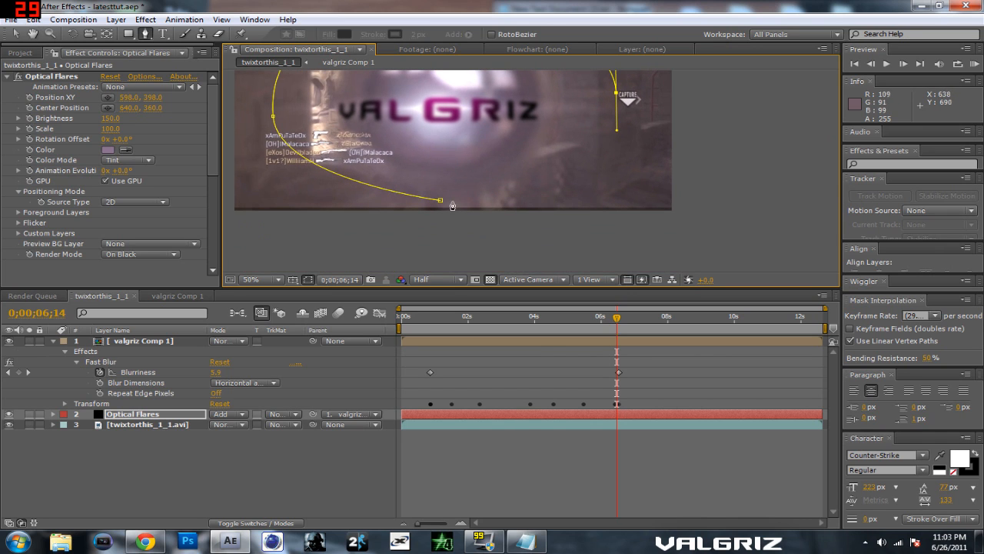
pyautogui.moveTo(443, 204); pyautogui.dragTo(371, 193)
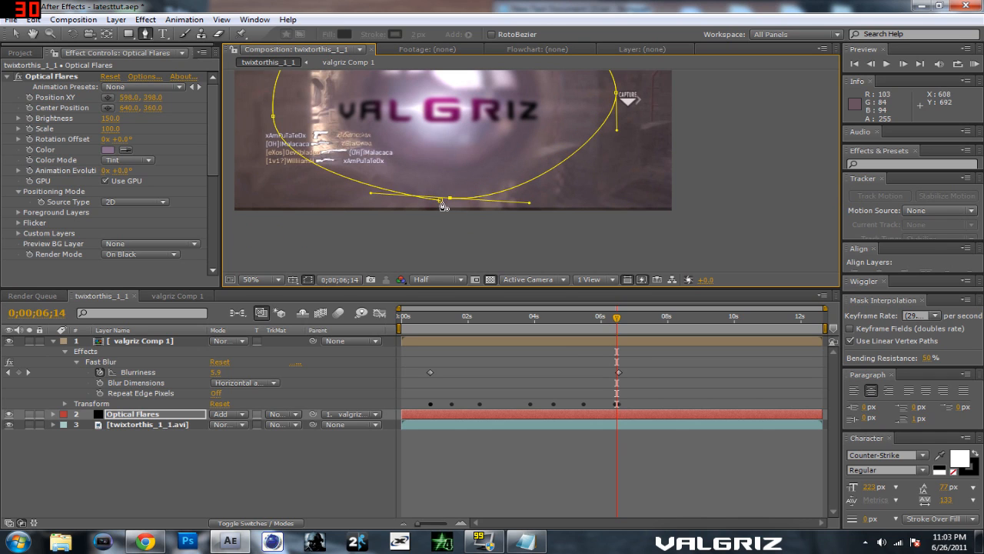
pyautogui.click(441, 201)
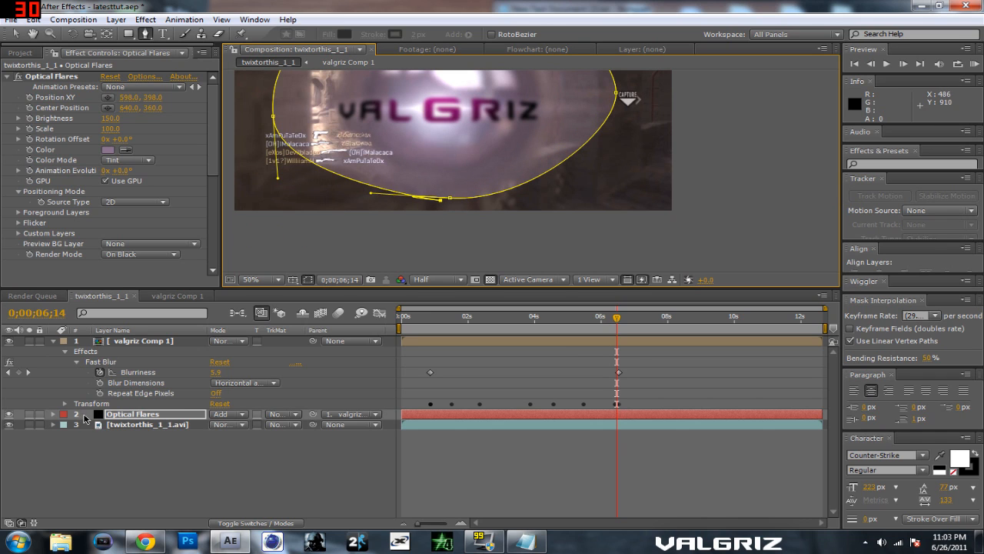
# Step: Set Mask 1's Mask Feather to 183 pixels on the Optical Flares layer and return to the Selection tool
pyautogui.click(52, 415)
pyautogui.click(64, 435)
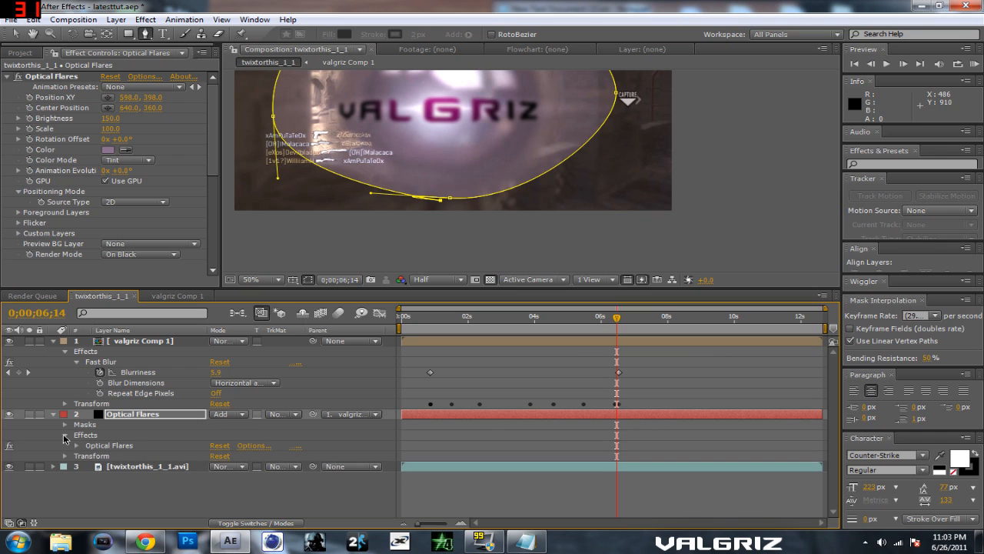
pyautogui.click(67, 439)
pyautogui.click(65, 435)
pyautogui.click(65, 425)
pyautogui.click(76, 435)
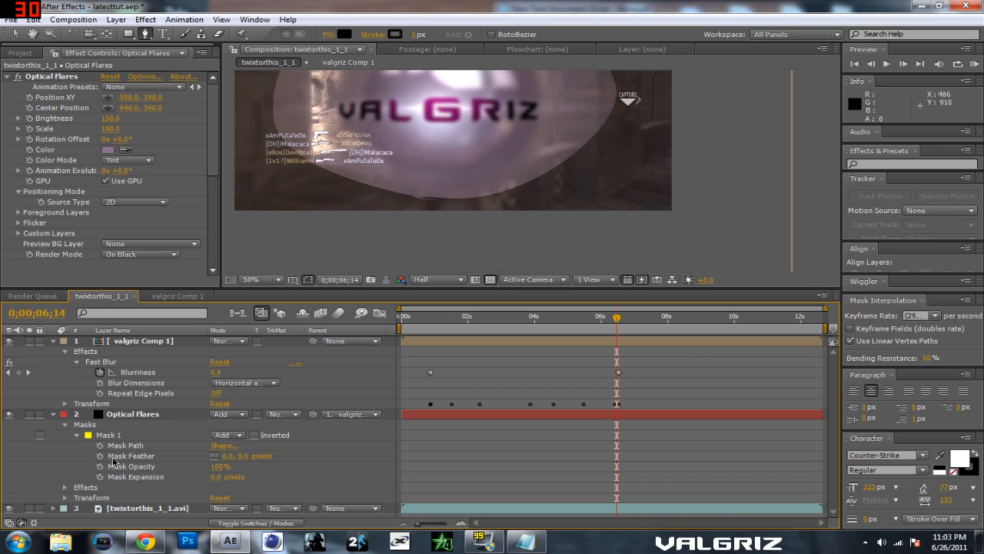
pyautogui.moveTo(240, 456); pyautogui.dragTo(317, 455)
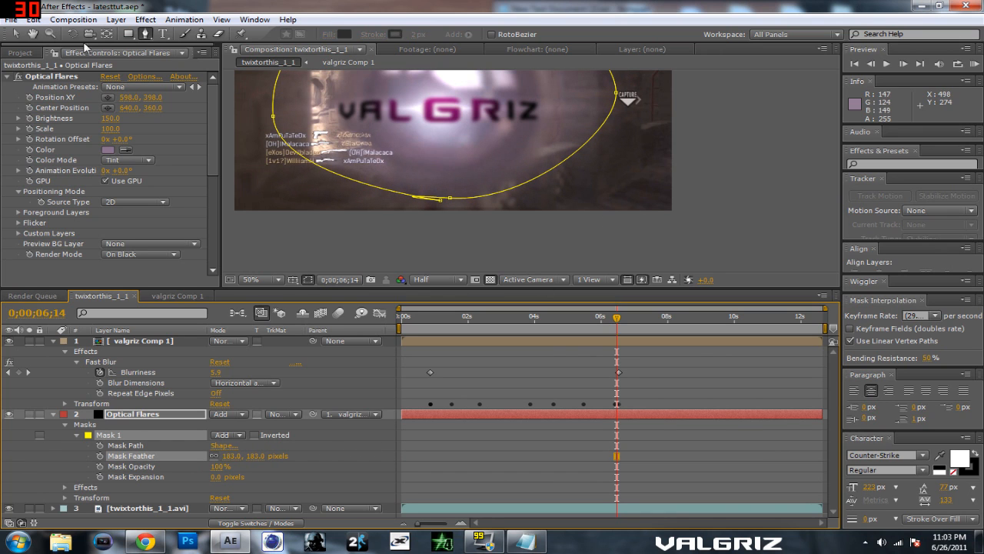
pyautogui.click(15, 34)
pyautogui.doubleClick(727, 167)
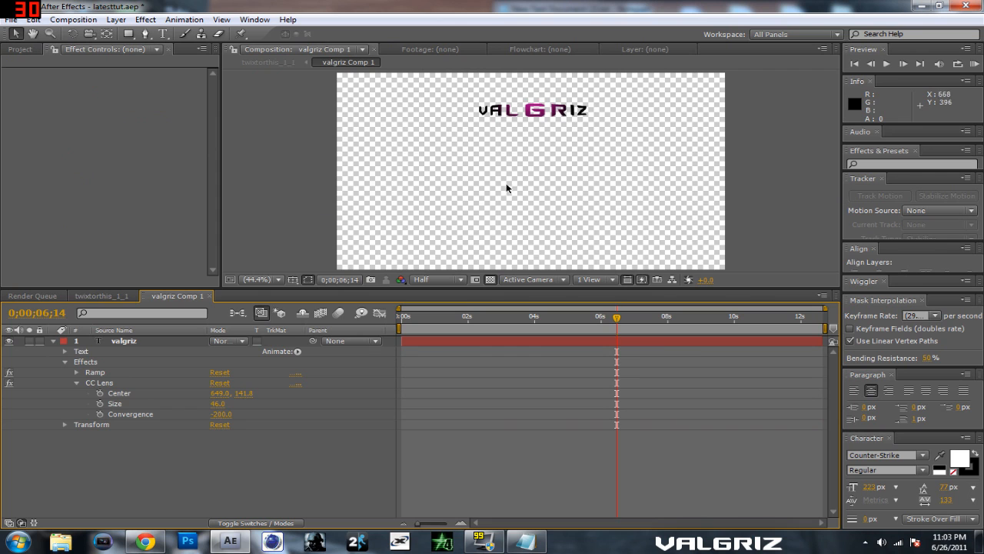
pyautogui.click(101, 295)
pyautogui.moveTo(703, 176); pyautogui.dragTo(698, 253)
# Step: At 0;00;06;08, free-transform Mask 1 on the Optical Flares layer, pulling its lower edge slightly upward
pyautogui.scroll(-4, 665, 223)
pyautogui.scroll(2, 664, 223)
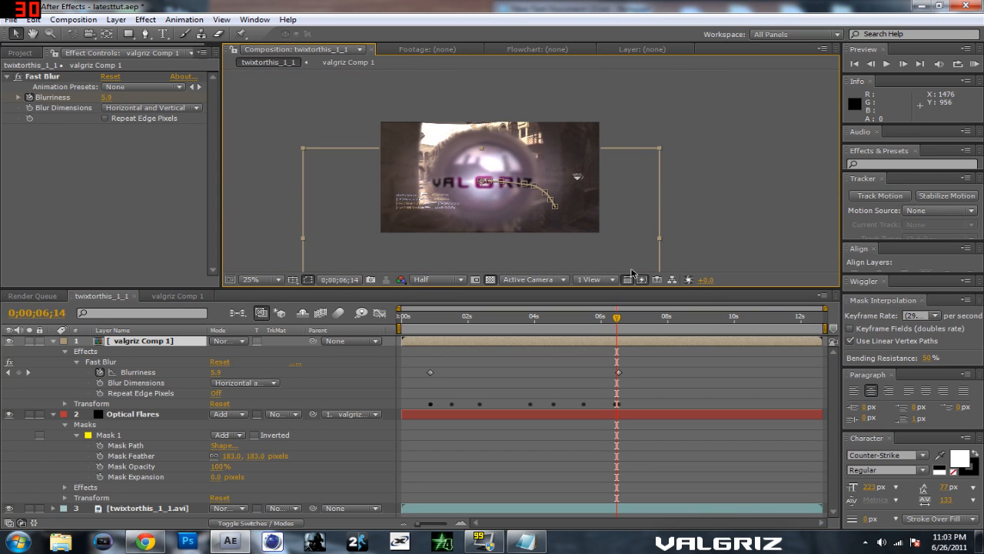
pyautogui.moveTo(613, 327)
pyautogui.mouseDown()
pyautogui.moveTo(561, 327)
pyautogui.moveTo(617, 326)
pyautogui.mouseUp()
pyautogui.click(109, 434)
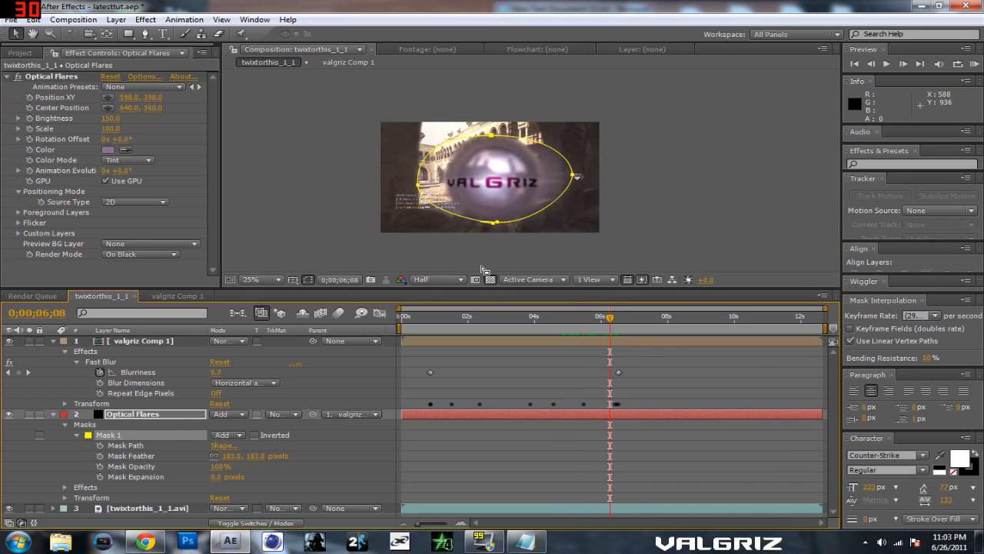
pyautogui.doubleClick(505, 222)
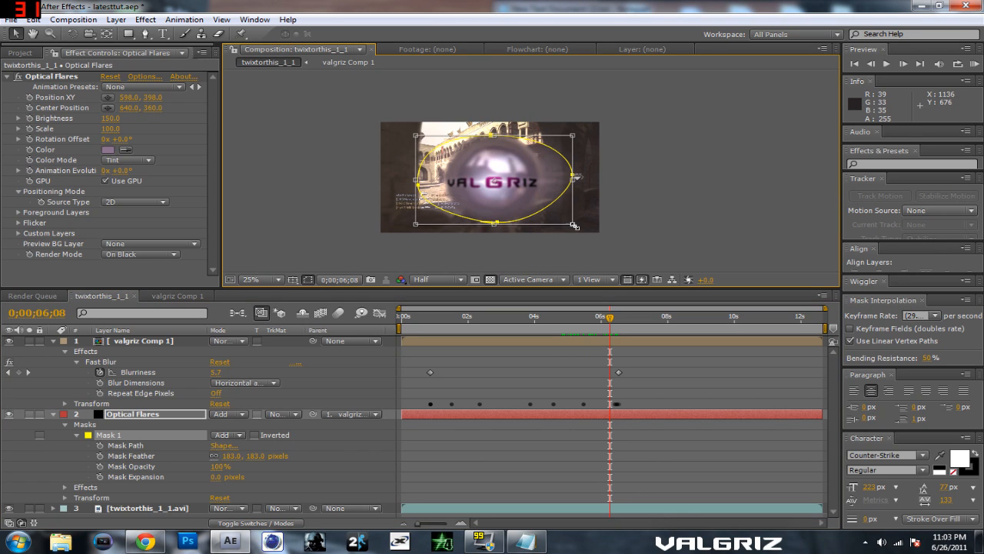
pyautogui.moveTo(572, 224); pyautogui.dragTo(572, 225)
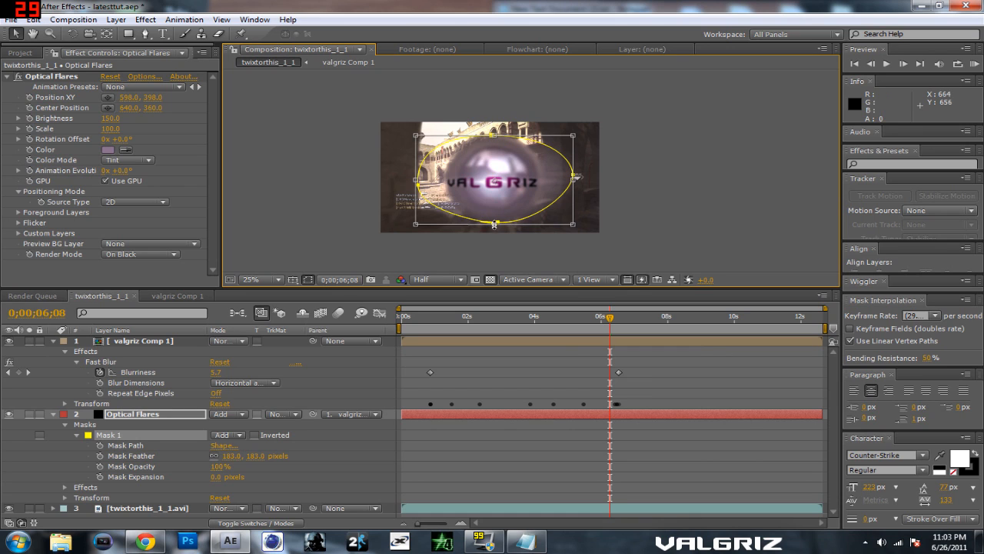
pyautogui.moveTo(494, 223); pyautogui.dragTo(496, 218)
pyautogui.click(15, 35)
pyautogui.click(369, 138)
# Step: Scrub back through the timeline to 0;00;03;23 to check how the masked flare and title follow the scope
pyautogui.moveTo(607, 317); pyautogui.dragTo(574, 318)
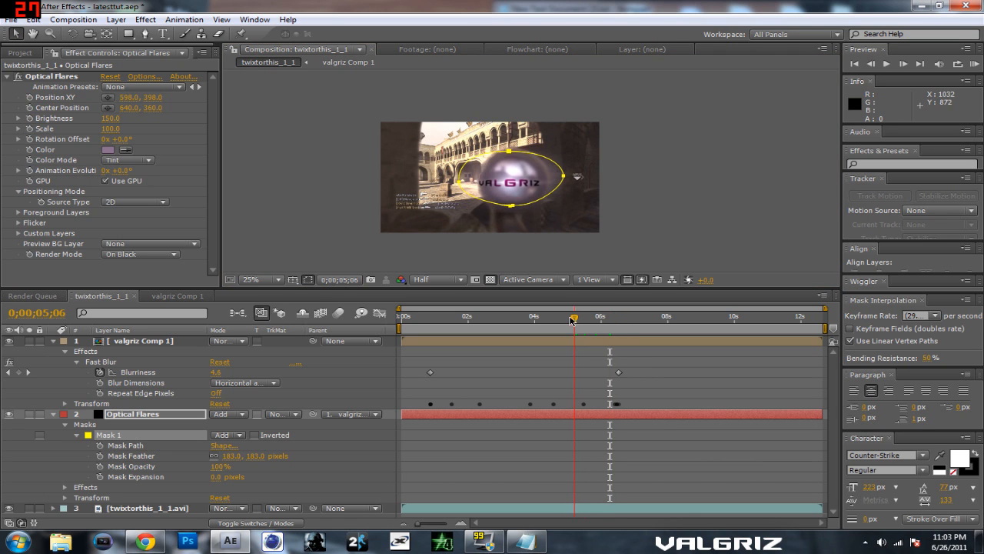
pyautogui.click(155, 342)
pyautogui.click(267, 196)
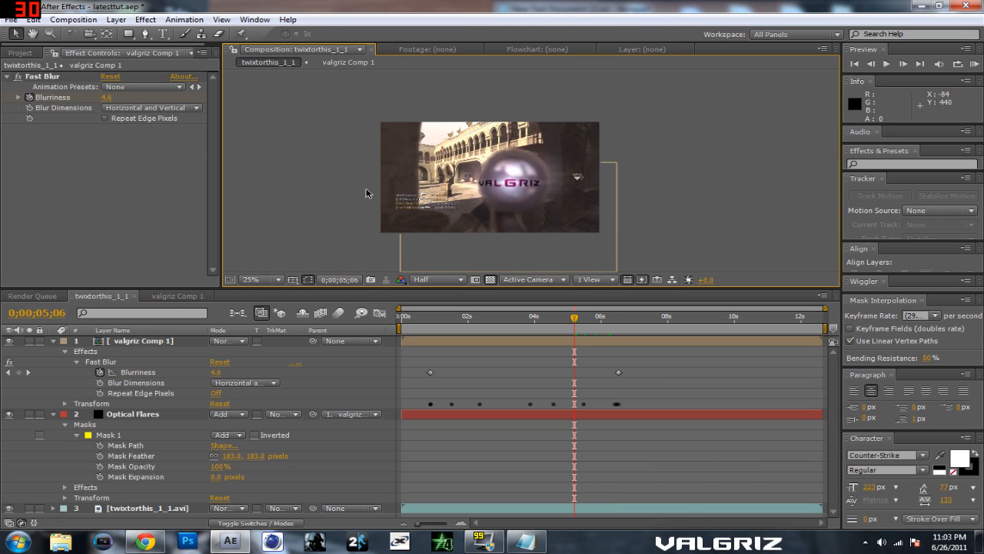
pyautogui.scroll(2, 364, 192)
pyautogui.moveTo(608, 318); pyautogui.dragTo(587, 375)
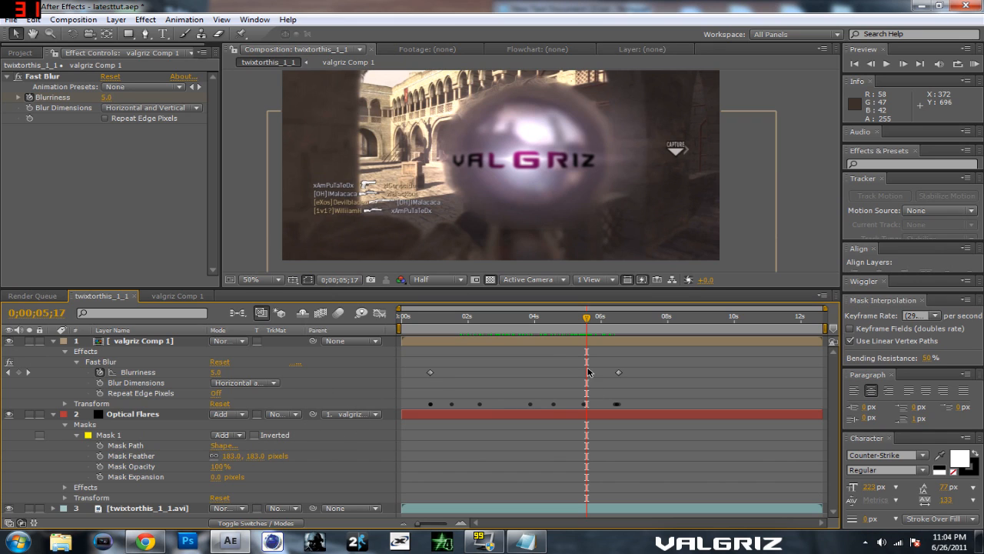
pyautogui.moveTo(586, 318); pyautogui.dragTo(526, 326)
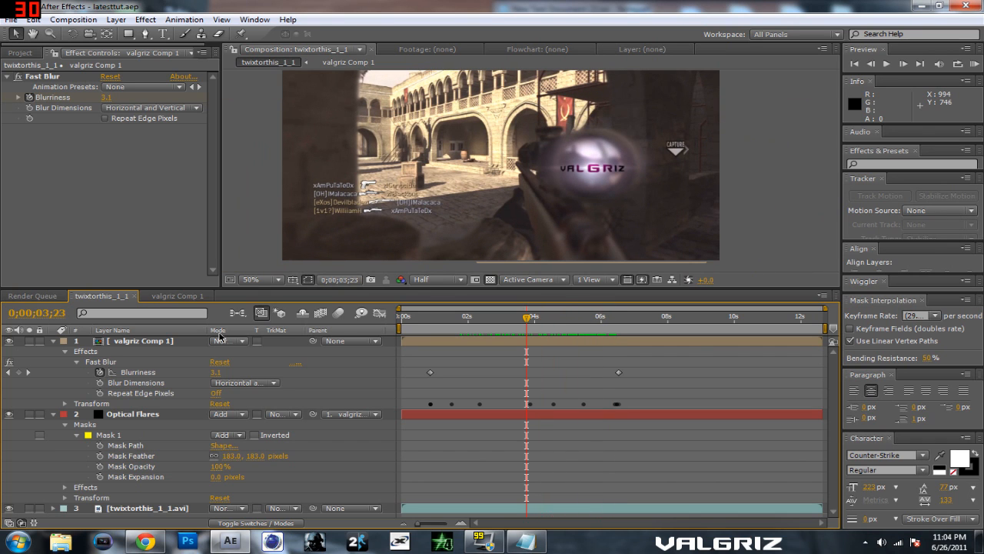
# Step: Collapse the title and flare layers' properties and apply Magic Bullet Looks to the twixtorthis_1_1.avi footage layer
pyautogui.click(52, 340)
pyautogui.click(53, 351)
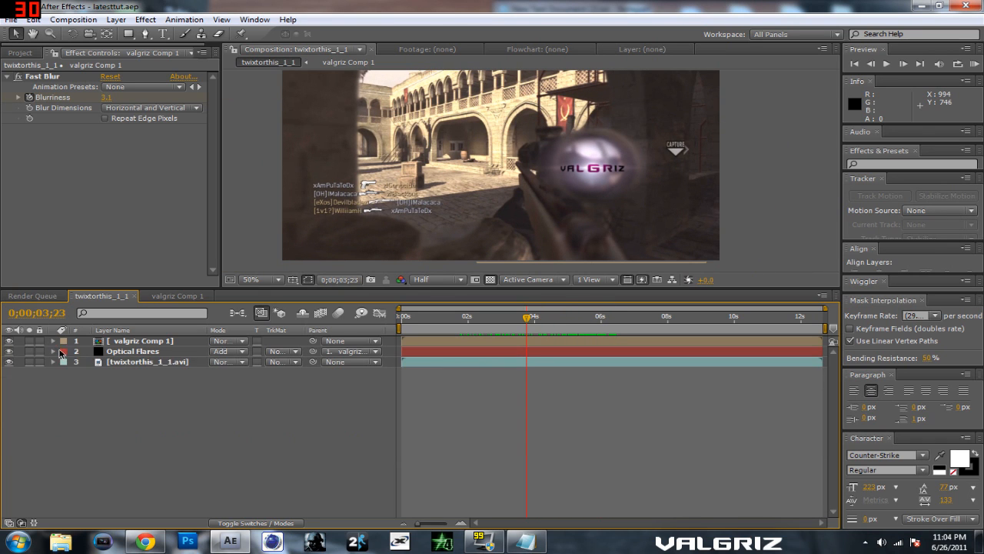
pyautogui.click(127, 362)
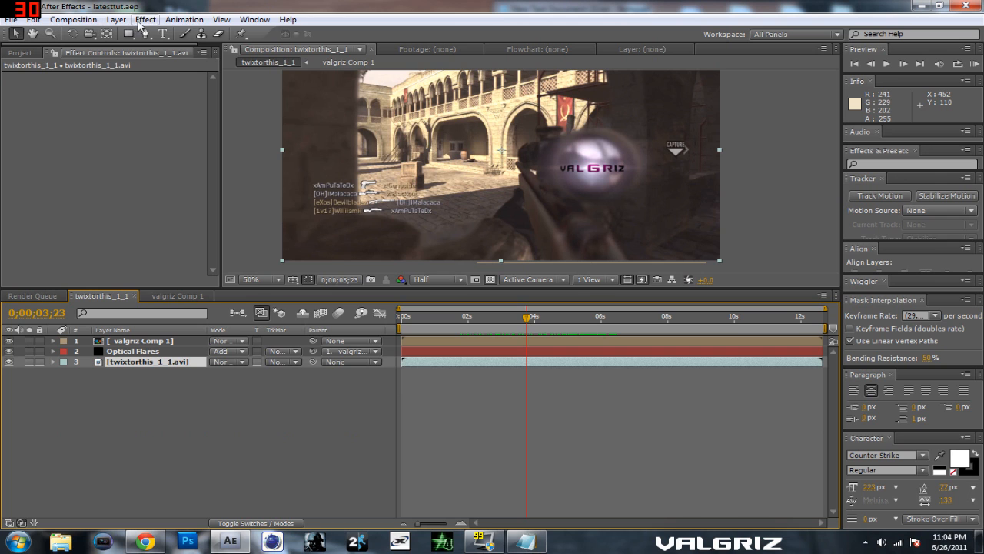
pyautogui.click(146, 20)
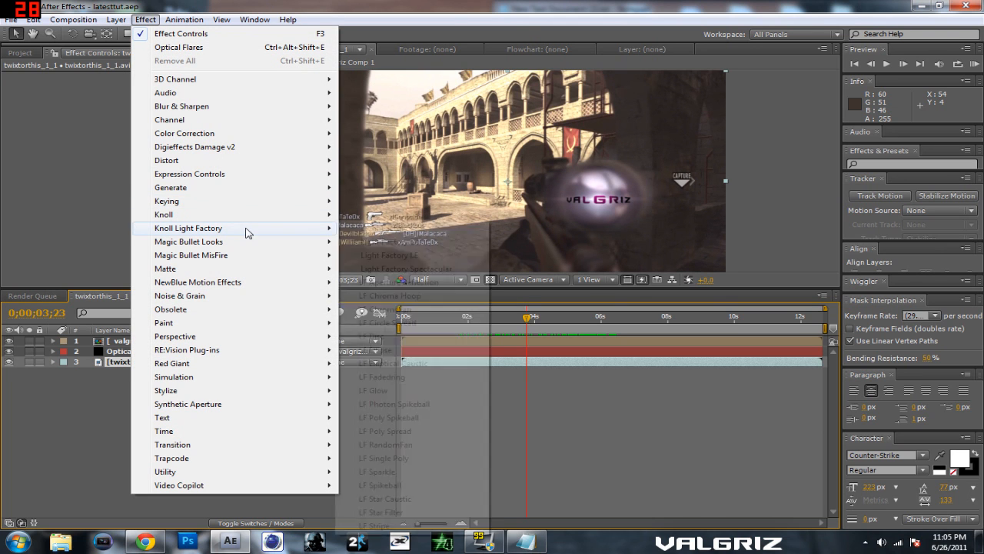
pyautogui.moveTo(242, 241)
pyautogui.click(361, 242)
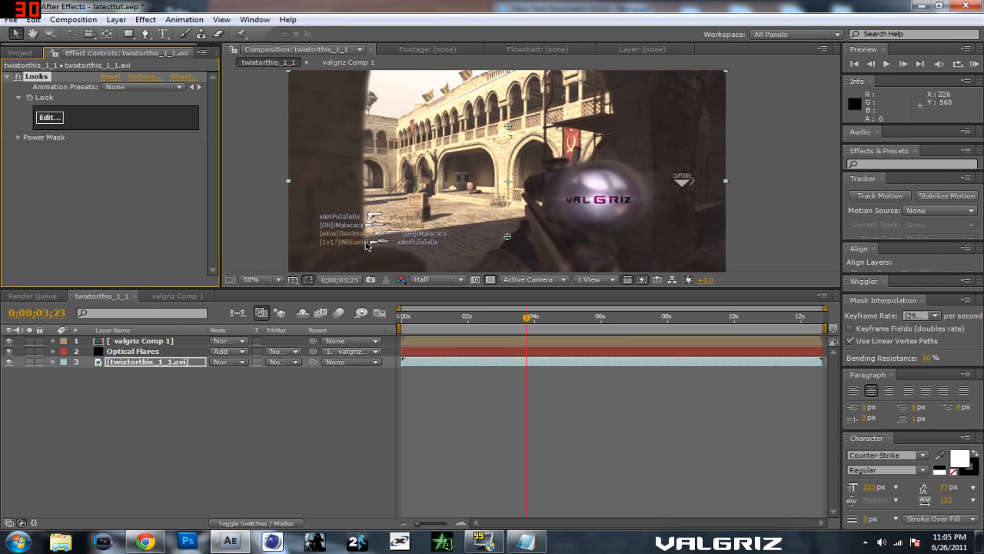
# Step: Edit the footage's look, choose the Violet 3 preset and accept it
pyautogui.click(56, 117)
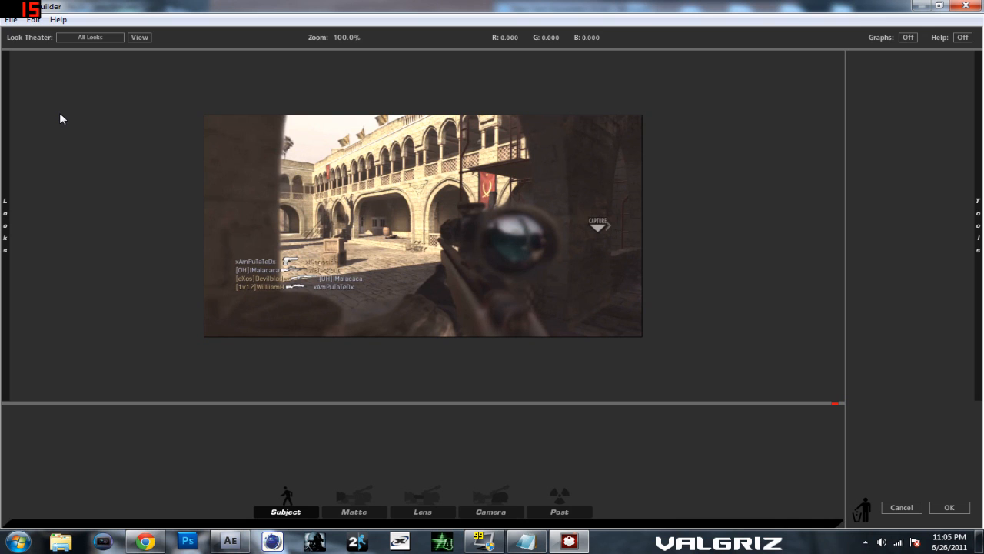
pyautogui.moveTo(3, 132)
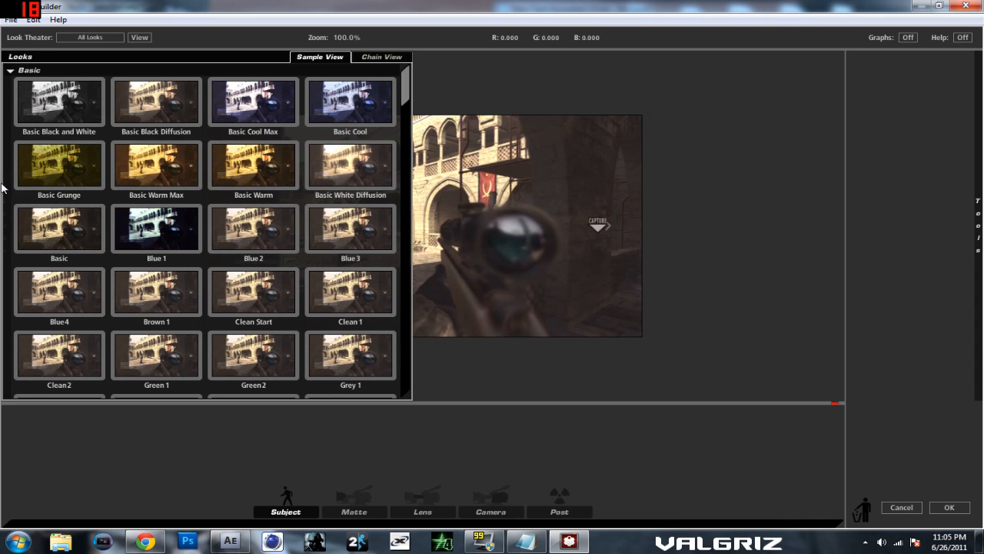
pyautogui.scroll(-5, 181, 220)
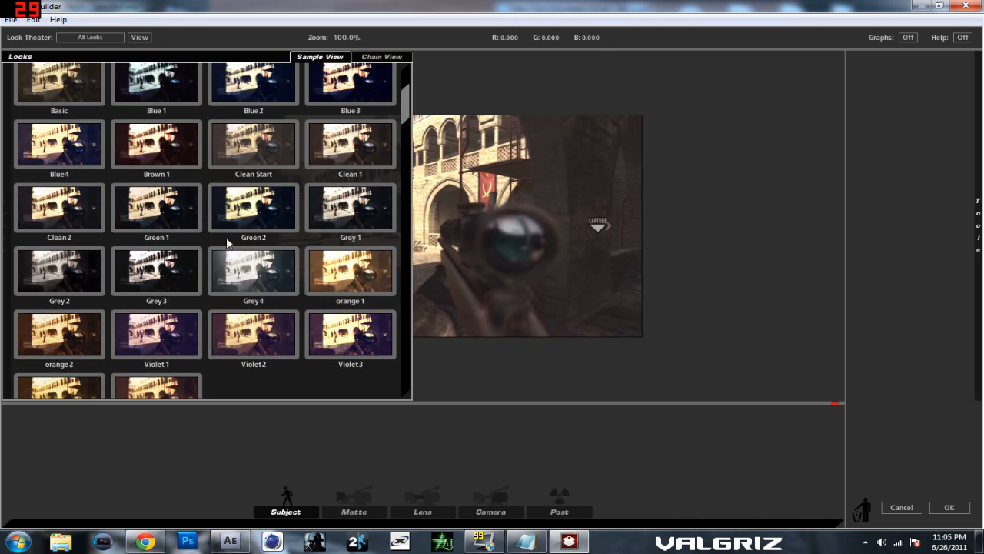
pyautogui.scroll(-3, 227, 246)
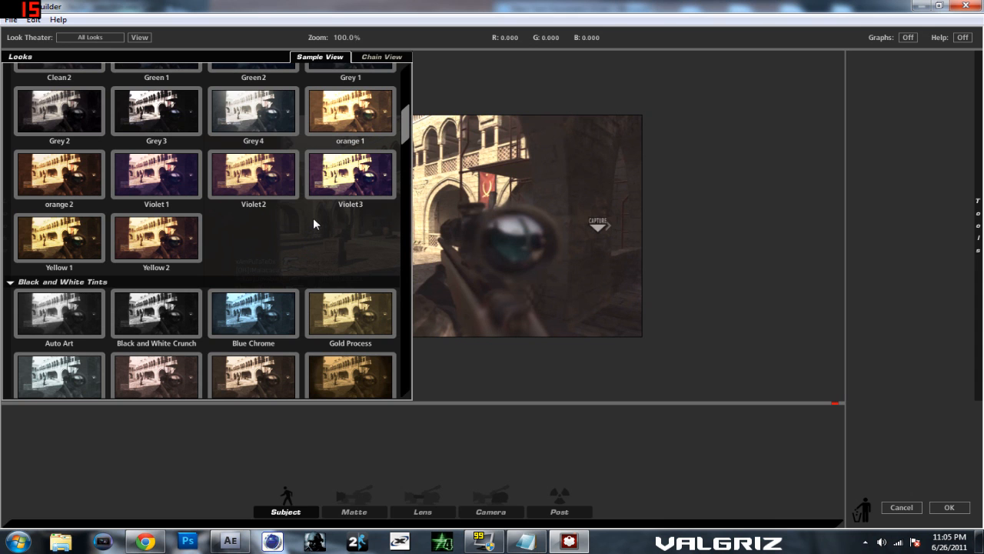
pyautogui.click(338, 157)
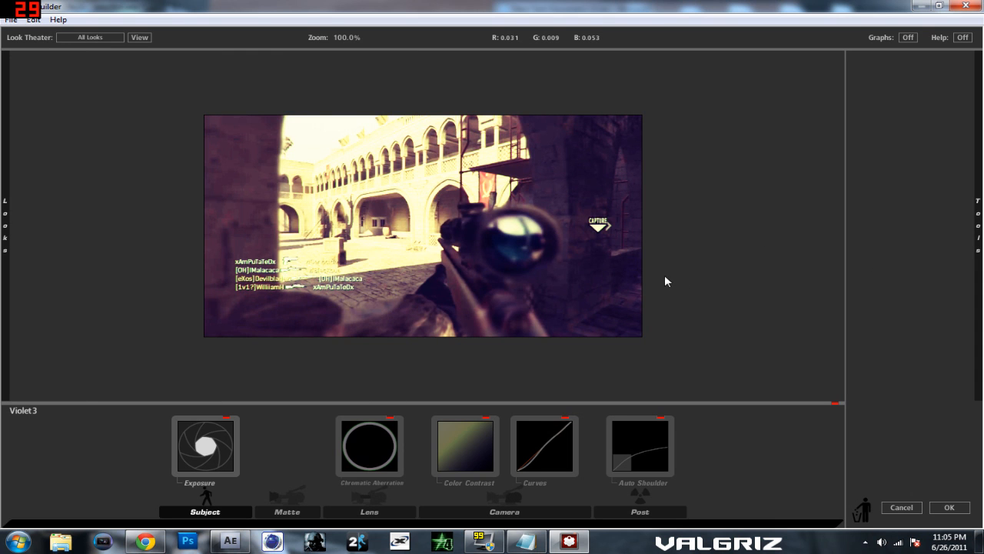
pyautogui.click(940, 504)
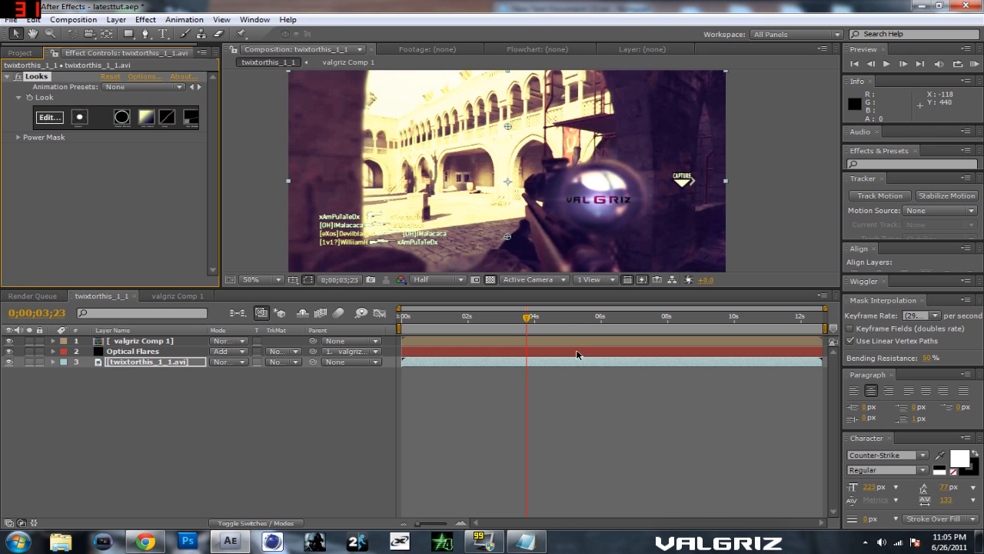
# Step: Scrub the timeline to 0;00;06;12 to check the graded footage with nothing selected, and save the project
pyautogui.moveTo(511, 321); pyautogui.dragTo(616, 334)
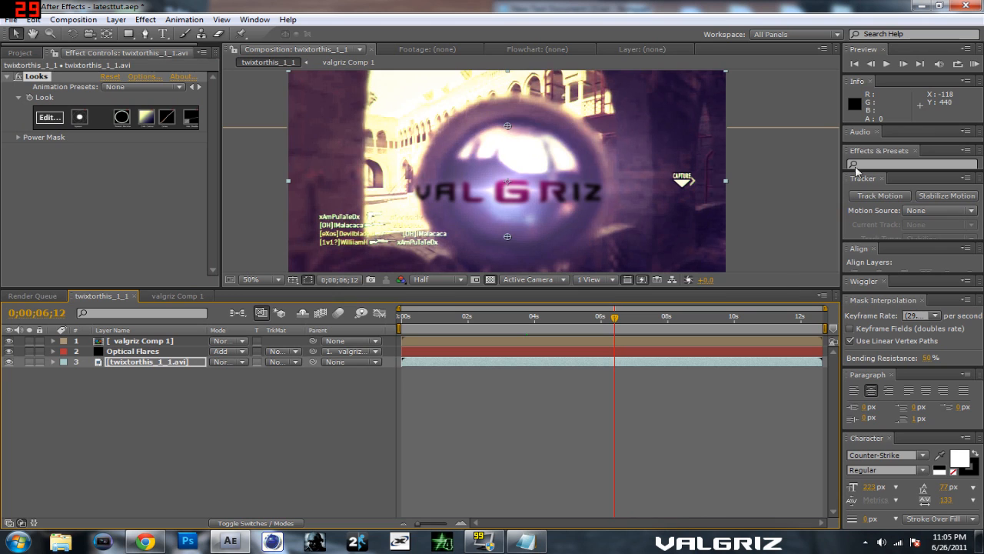
pyautogui.click(791, 116)
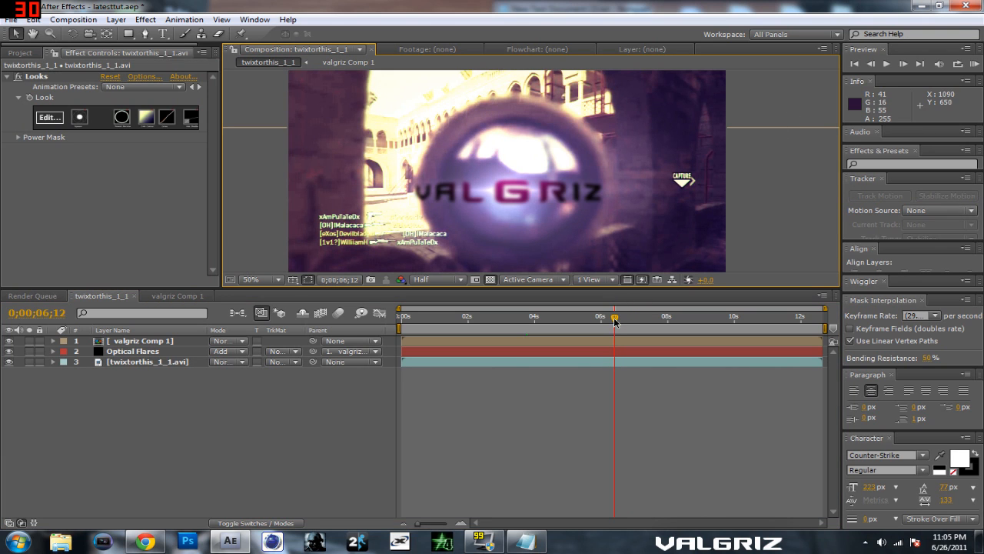
pyautogui.hotkey('ctrl', 's')
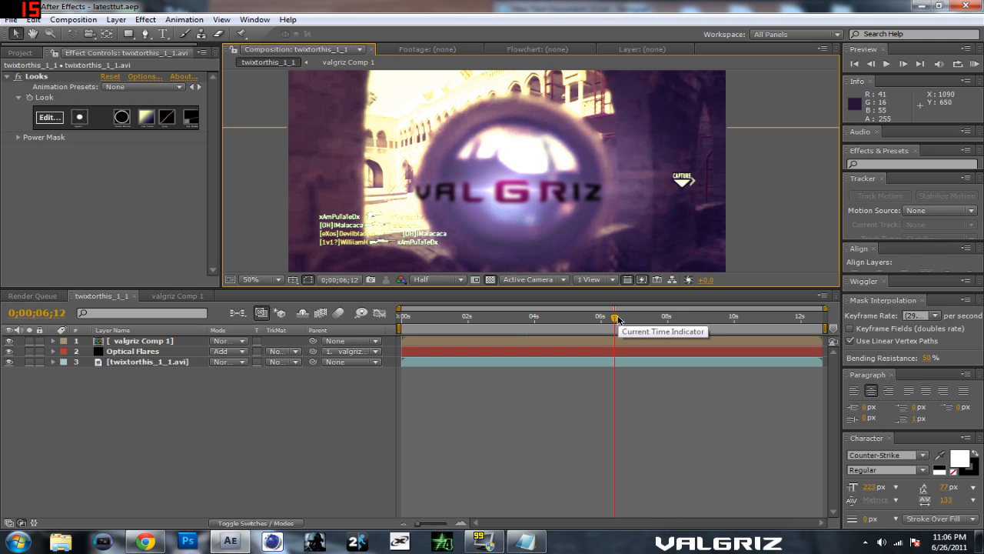
# Step: Examine the frames between 0;00;06;18 and 0;00;06;24 to see how the flare behaves once the scope view opens
pyautogui.moveTo(617, 319); pyautogui.dragTo(628, 326)
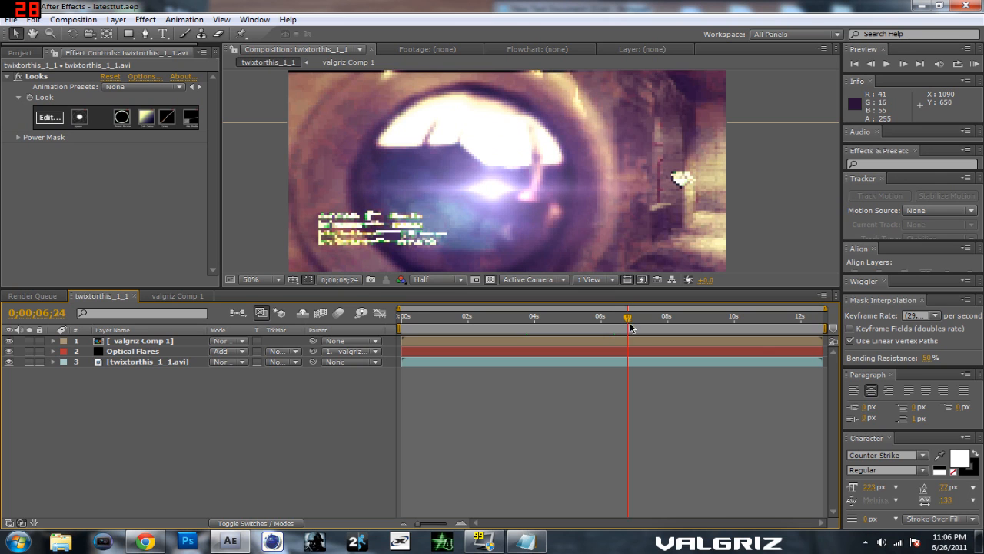
pyautogui.press('pageup')
pyautogui.press('pageup')
pyautogui.press('pageup')
pyautogui.press('pageup')
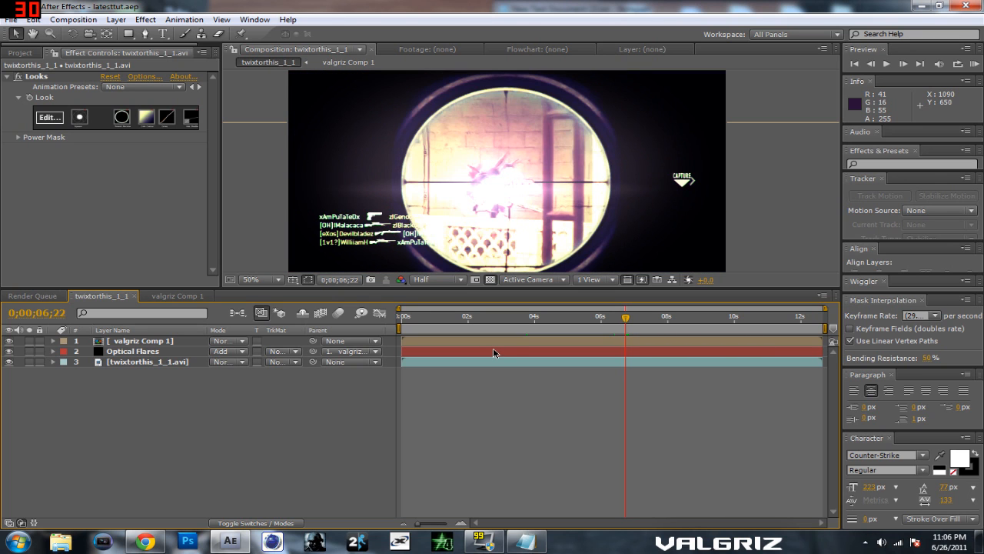
pyautogui.press('pageup')
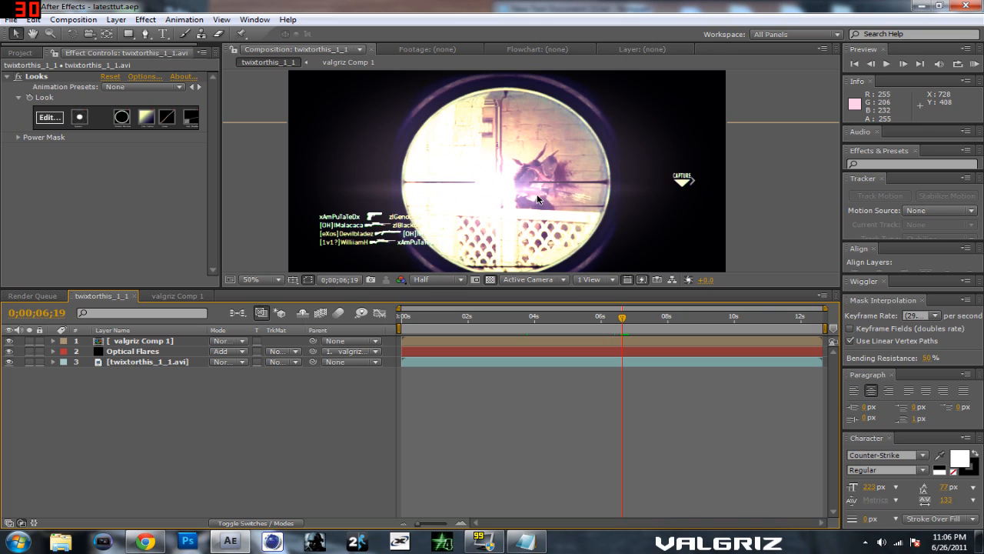
pyautogui.press('pageup')
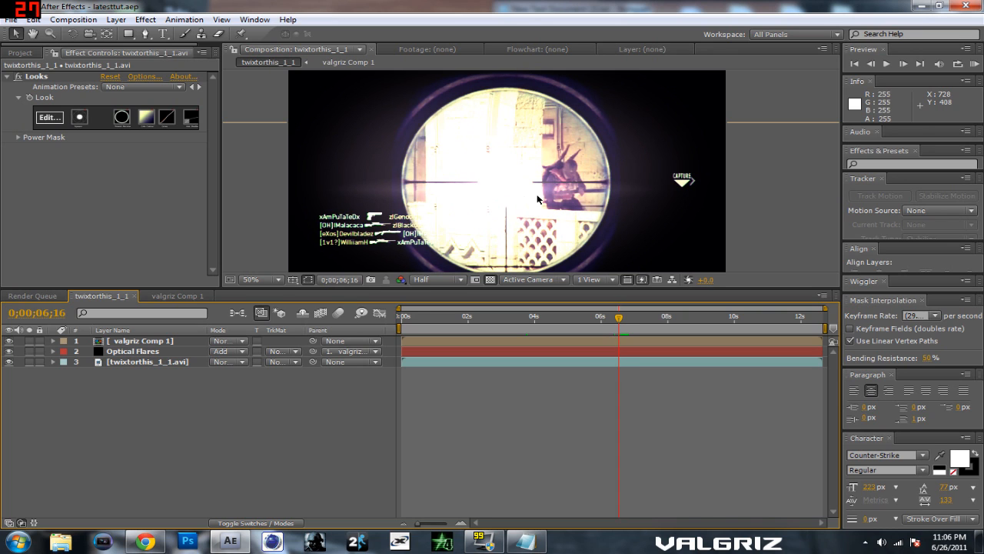
# Step: Start keyframing the Optical Flares effect's Brightness at 0;00;06;16, just as the scope view opens
pyautogui.click(51, 353)
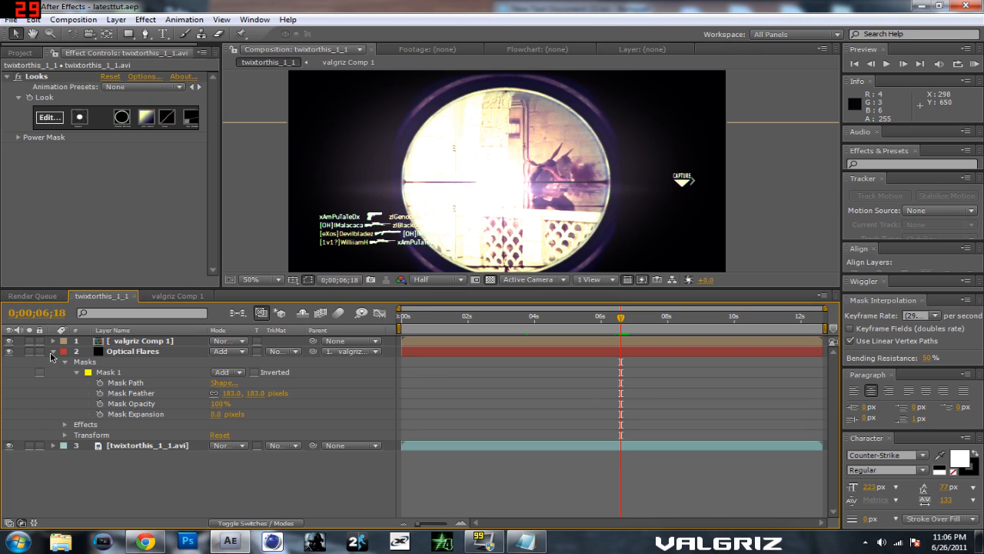
pyautogui.click(65, 424)
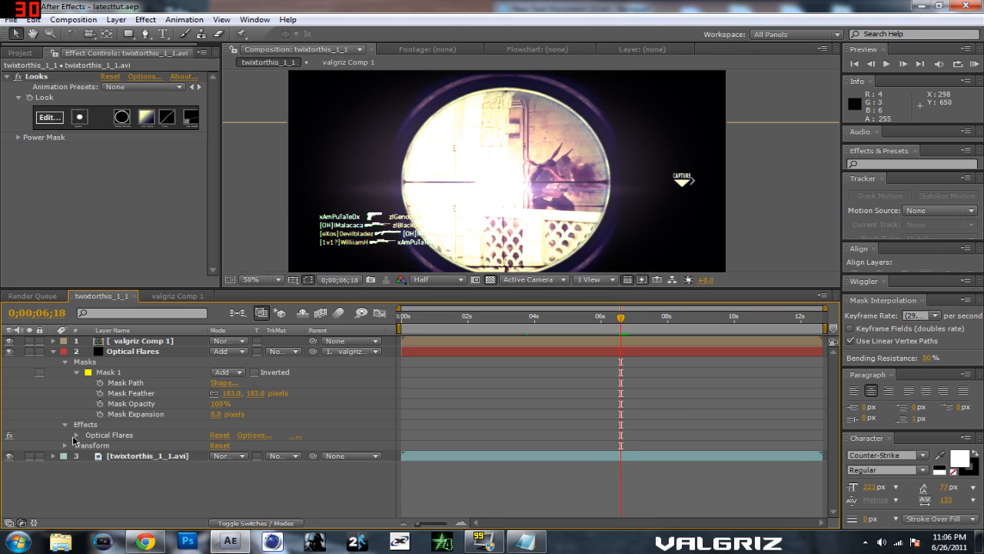
pyautogui.click(76, 435)
pyautogui.scroll(-3, 119, 445)
pyautogui.press('pageup')
pyautogui.press('pageup')
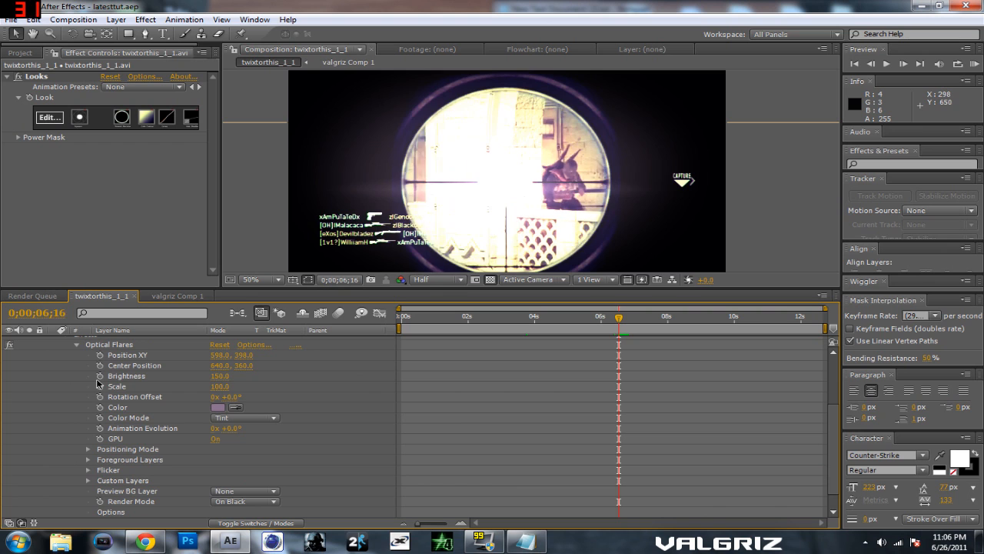
pyautogui.press('pageup')
pyautogui.press('pagedown')
pyautogui.press('pageup')
pyautogui.press('pagedown')
pyautogui.click(100, 375)
# Step: At 0;00;06;23, lower the Optical Flares Brightness to fade the flare out, and check the following frames
pyautogui.press('pagedown')
pyautogui.press('pagedown')
pyautogui.press('pagedown')
pyautogui.press('pagedown')
pyautogui.press('pagedown')
pyautogui.press('pagedown')
pyautogui.press('pagedown')
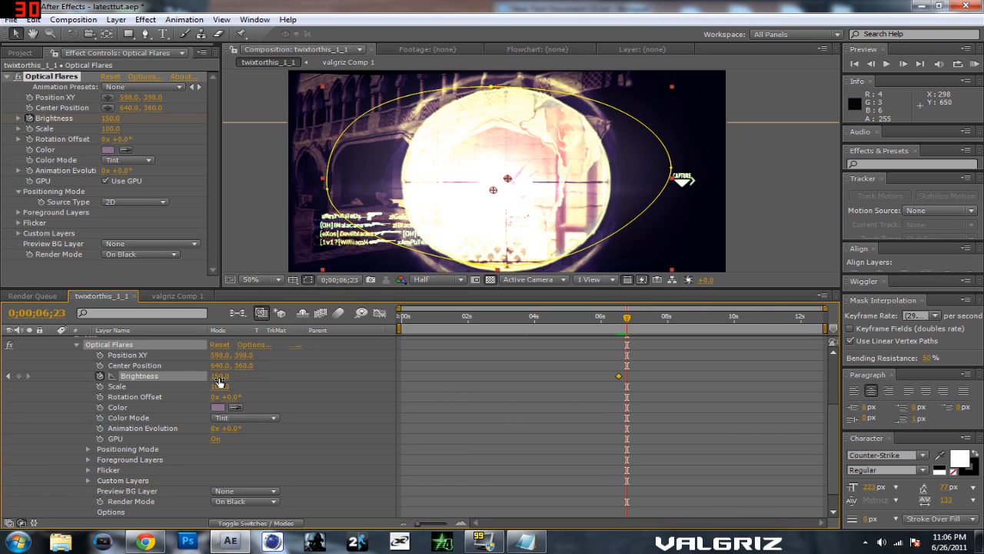
pyautogui.moveTo(219, 376); pyautogui.dragTo(175, 387)
pyautogui.press('pagedown')
pyautogui.press('pagedown')
pyautogui.press('pagedown')
pyautogui.press('pagedown')
pyautogui.press('pagedown')
pyautogui.press('pagedown')
pyautogui.press('pagedown')
pyautogui.click(276, 91)
pyautogui.press('pagedown')
pyautogui.press('pagedown')
pyautogui.press('pagedown')
pyautogui.press('pagedown')
pyautogui.press('pagedown')
pyautogui.press('pagedown')
pyautogui.press('pagedown')
pyautogui.press('pagedown')
pyautogui.press('pagedown')
pyautogui.press('pagedown')
pyautogui.press('pagedown')
pyautogui.press('pagedown')
pyautogui.press('pagedown')
pyautogui.press('pagedown')
# Step: Return to the title's first keyframes near 0;00;00;27 and collapse the Optical Flares layer's properties
pyautogui.moveTo(650, 322); pyautogui.dragTo(448, 348)
pyautogui.press('pageup')
pyautogui.press('pageup')
pyautogui.press('pageup')
pyautogui.press('pageup')
pyautogui.press('pageup')
pyautogui.press('pageup')
pyautogui.press('pageup')
pyautogui.press('pageup')
pyautogui.press('pageup')
pyautogui.press('pageup')
pyautogui.press('pageup')
pyautogui.press('pageup')
pyautogui.press('pageup')
pyautogui.press('pageup')
pyautogui.press('pageup')
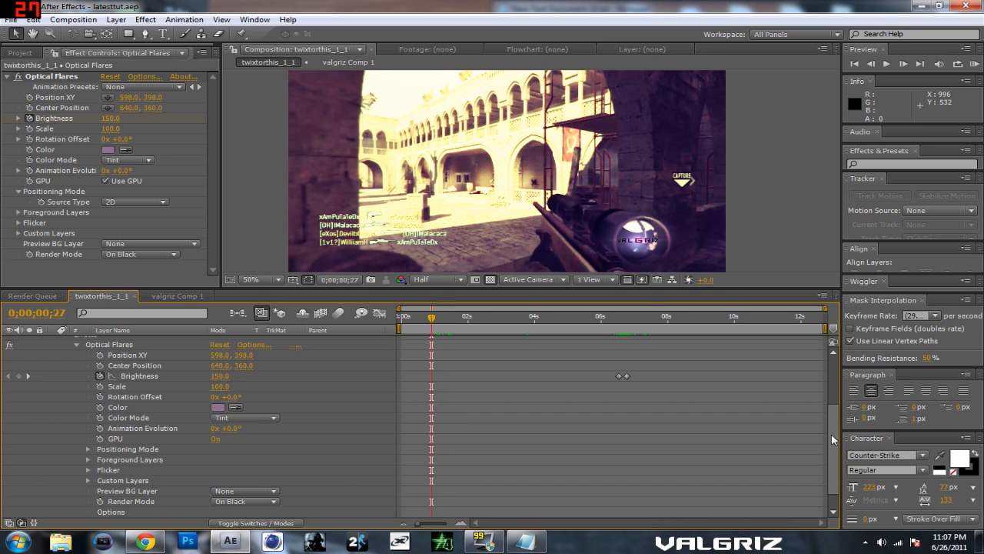
pyautogui.moveTo(831, 436); pyautogui.dragTo(828, 371)
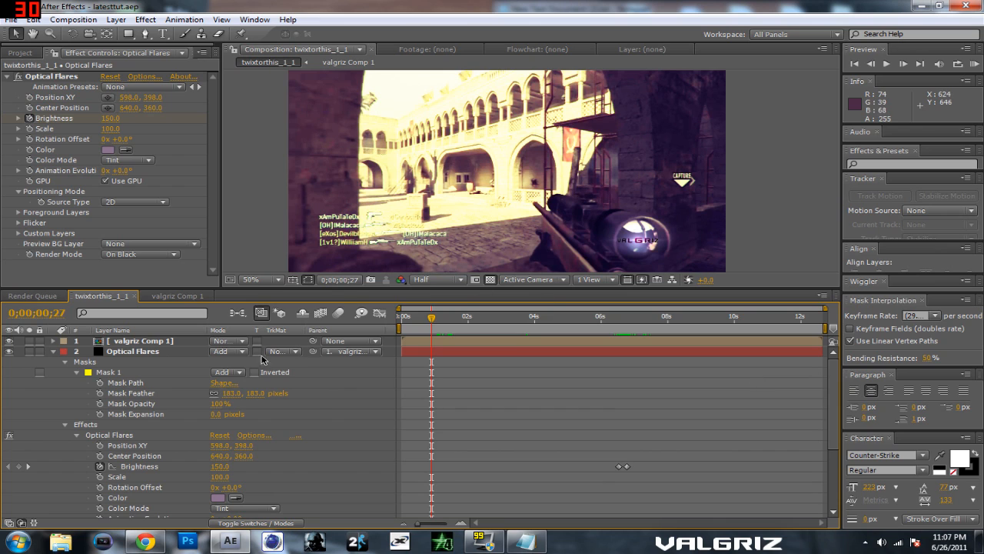
pyautogui.click(55, 351)
# Step: Expand the valgriz Comp 1 layer's Transform properties and add an Opacity keyframe at 0;00;01;17
pyautogui.press('pageup')
pyautogui.press('pageup')
pyautogui.press('pageup')
pyautogui.press('pageup')
pyautogui.press('pageup')
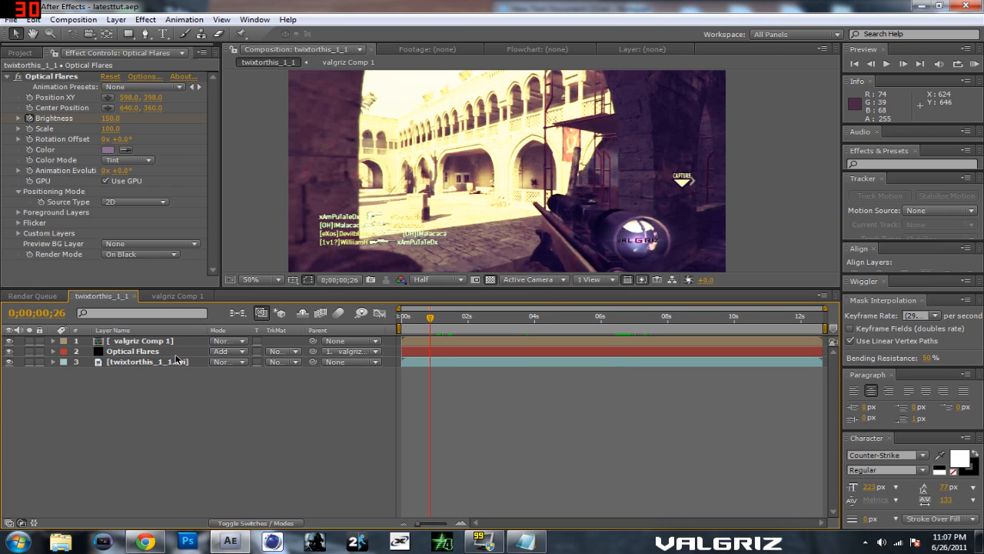
pyautogui.press('pagedown')
pyautogui.press('pagedown')
pyautogui.press('pagedown')
pyautogui.press('pagedown')
pyautogui.press('pagedown')
pyautogui.click(53, 341)
pyautogui.click(66, 403)
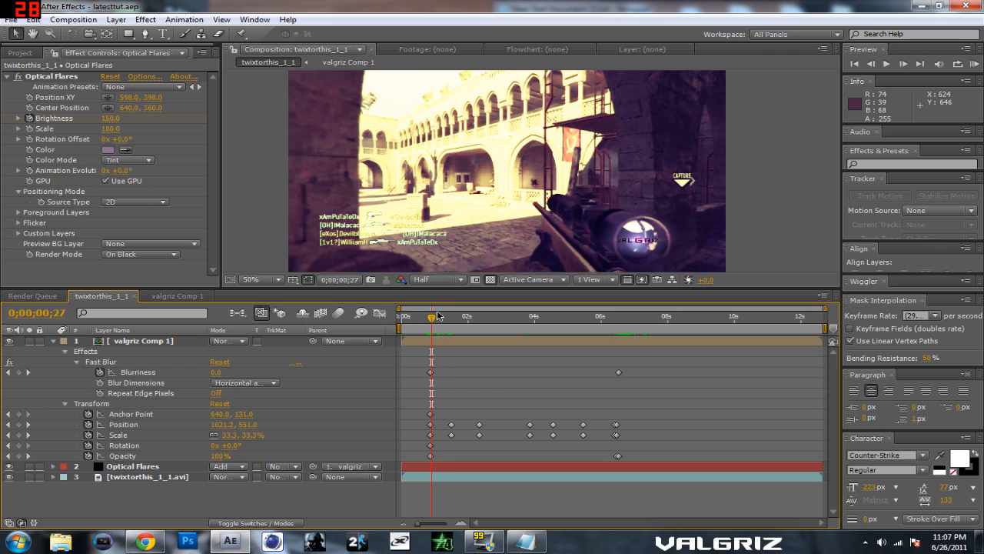
pyautogui.press('space')
pyautogui.click(20, 455)
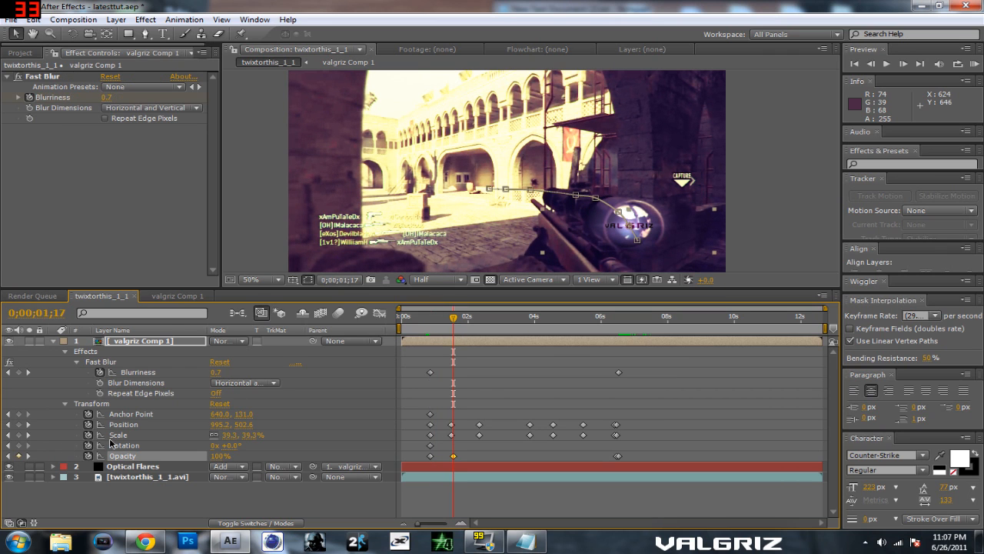
# Step: Set the valgriz Comp 1 layer's Opacity to 0% at 0;00;00;26 and step forward to check the fade-in
pyautogui.moveTo(454, 317); pyautogui.dragTo(429, 326)
pyautogui.moveTo(221, 456); pyautogui.dragTo(21, 456)
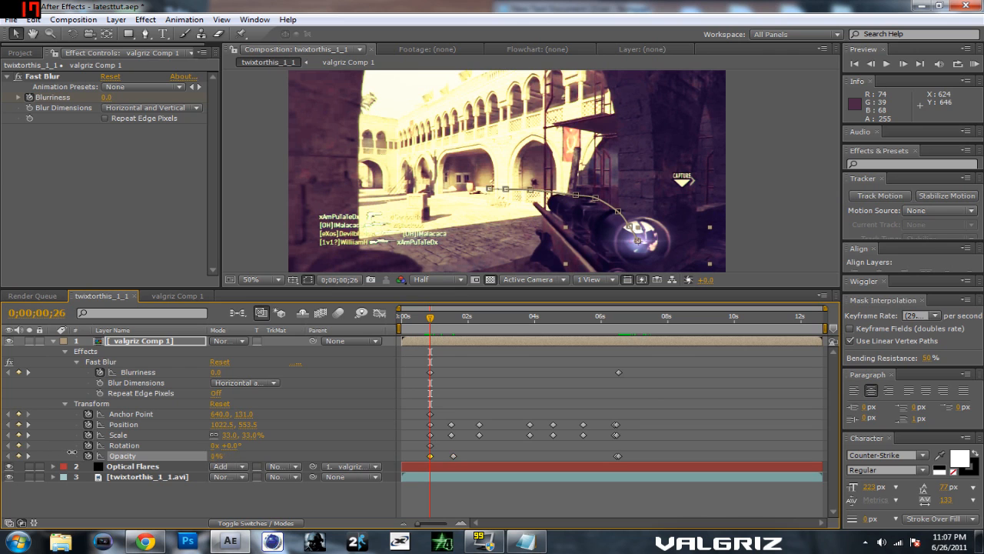
pyautogui.press('pagedown')
pyautogui.press('pagedown')
pyautogui.press('pagedown')
pyautogui.press('pagedown')
pyautogui.press('pagedown')
pyautogui.press('pagedown')
pyautogui.press('pagedown')
pyautogui.press('pagedown')
pyautogui.press('pagedown')
pyautogui.press('pagedown')
pyautogui.press('pagedown')
pyautogui.press('pagedown')
pyautogui.press('pagedown')
pyautogui.press('pagedown')
pyautogui.press('pagedown')
pyautogui.press('pagedown')
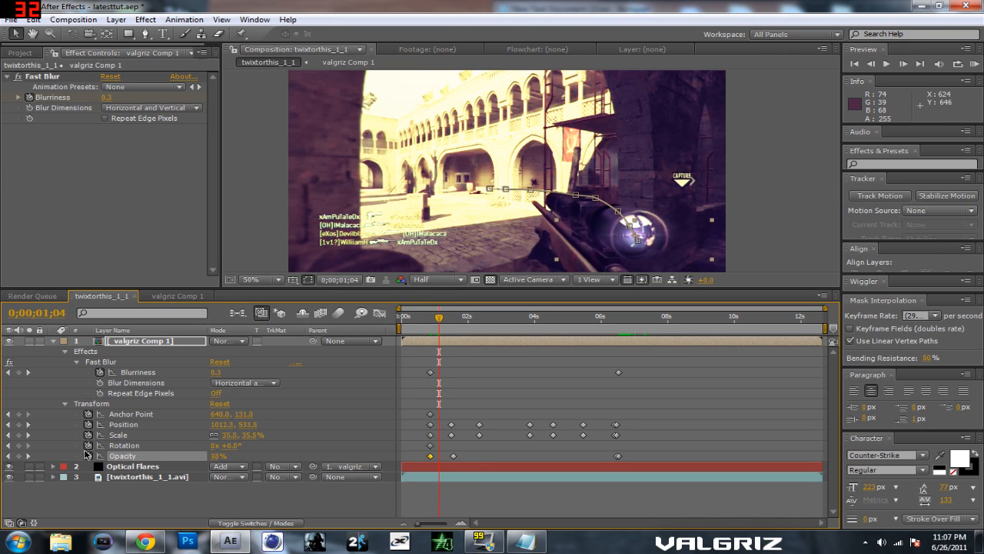
pyautogui.press('pagedown')
pyautogui.press('pagedown')
pyautogui.press('pagedown')
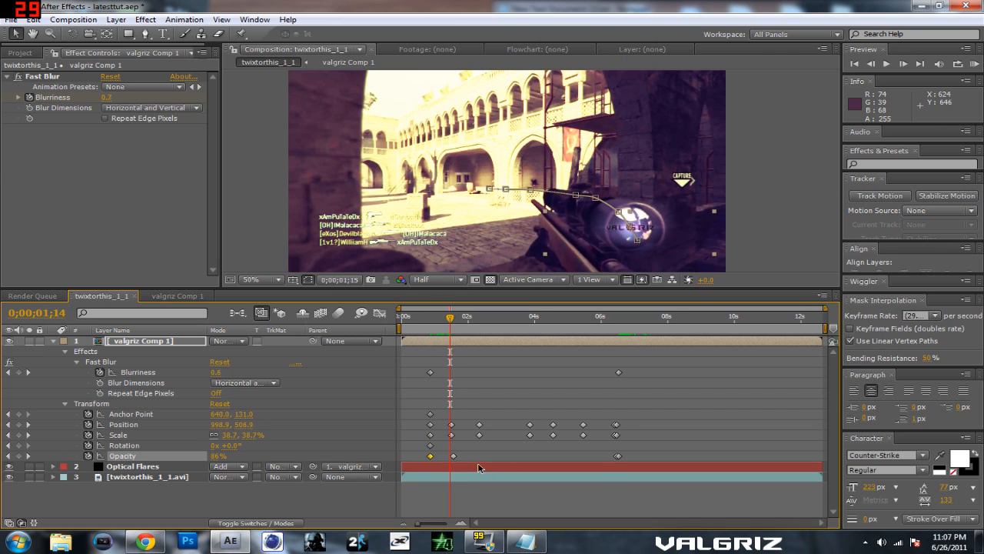
# Step: Move the title's fade-in end Opacity keyframe to 0;00;03;11 and add an Optical Flares Brightness keyframe at that time
pyautogui.moveTo(453, 456); pyautogui.dragTo(512, 456)
pyautogui.moveTo(454, 320); pyautogui.dragTo(515, 332)
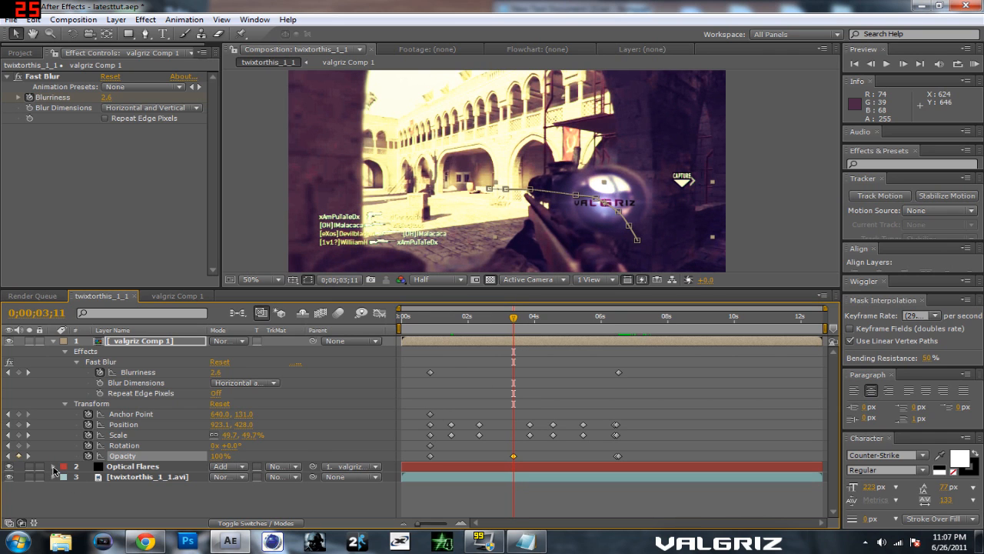
pyautogui.click(53, 466)
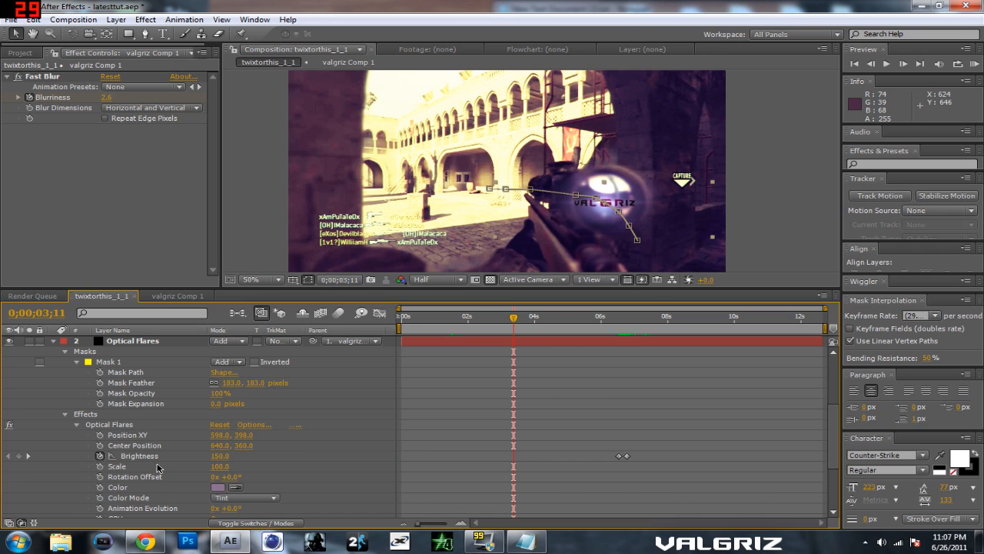
pyautogui.click(19, 456)
# Step: At 0;00;00;26, set the Optical Flares effect's Brightness to 0
pyautogui.moveTo(508, 323); pyautogui.dragTo(444, 326)
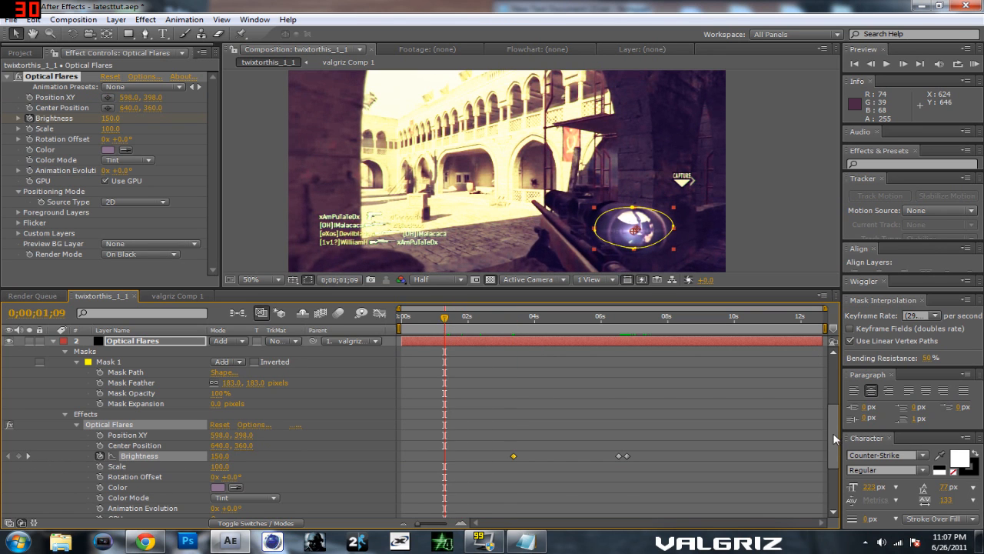
pyautogui.moveTo(834, 430); pyautogui.dragTo(832, 395)
pyautogui.moveTo(445, 319); pyautogui.dragTo(430, 321)
pyautogui.moveTo(829, 391); pyautogui.dragTo(832, 444)
pyautogui.click(220, 440)
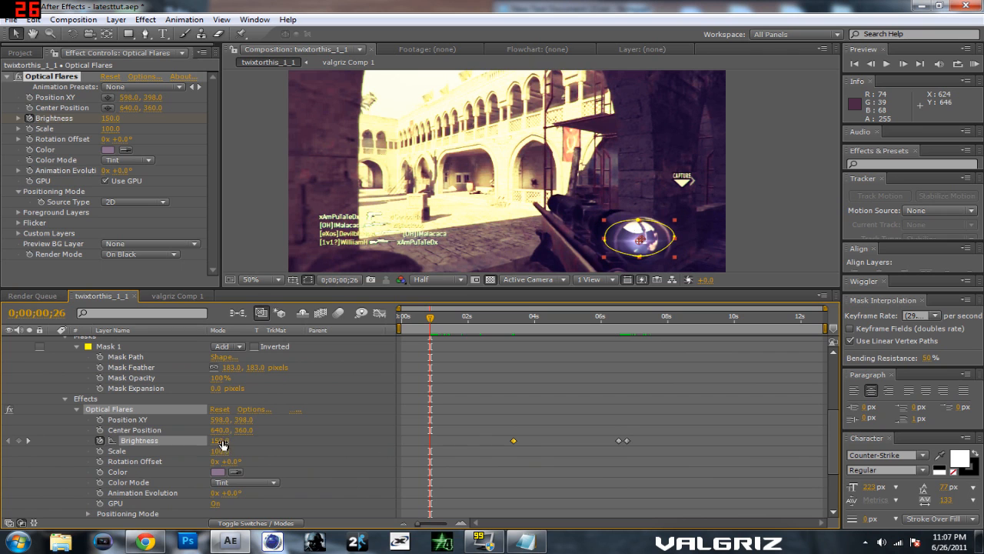
pyautogui.write('0')
pyautogui.press('Return')
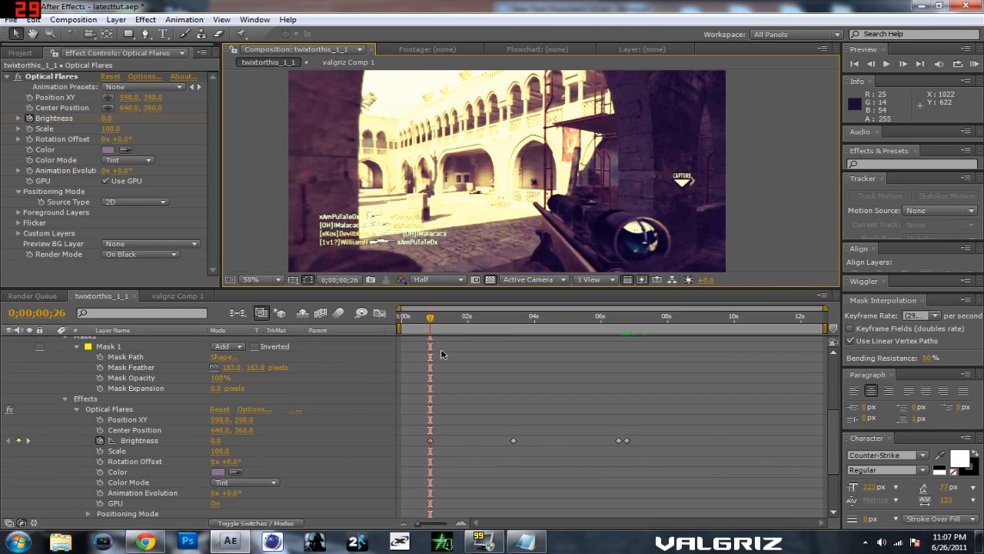
# Step: Scrub through the timeline to check the title and flare fade-in, and save the project at 0;00;03;08
pyautogui.moveTo(430, 320); pyautogui.dragTo(606, 326)
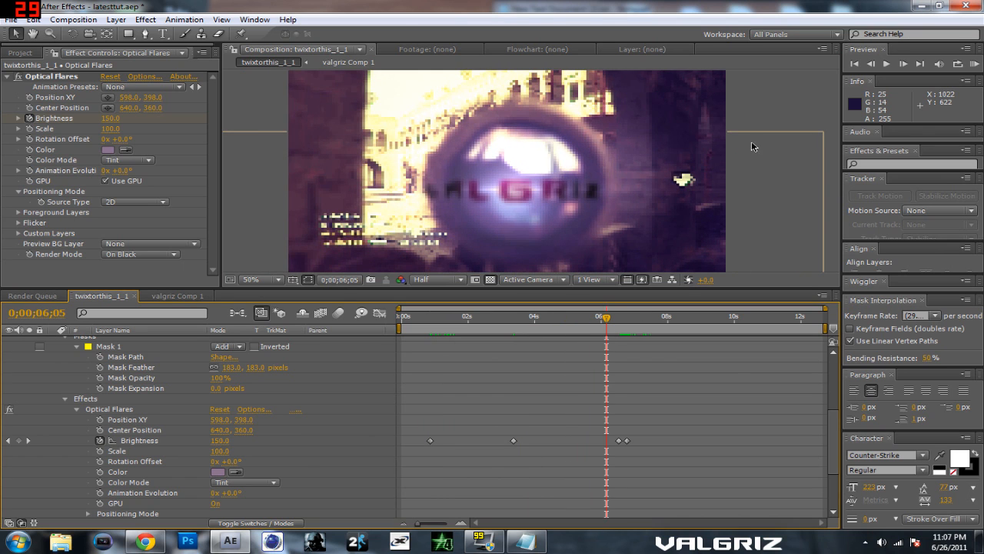
pyautogui.moveTo(606, 325); pyautogui.dragTo(510, 323)
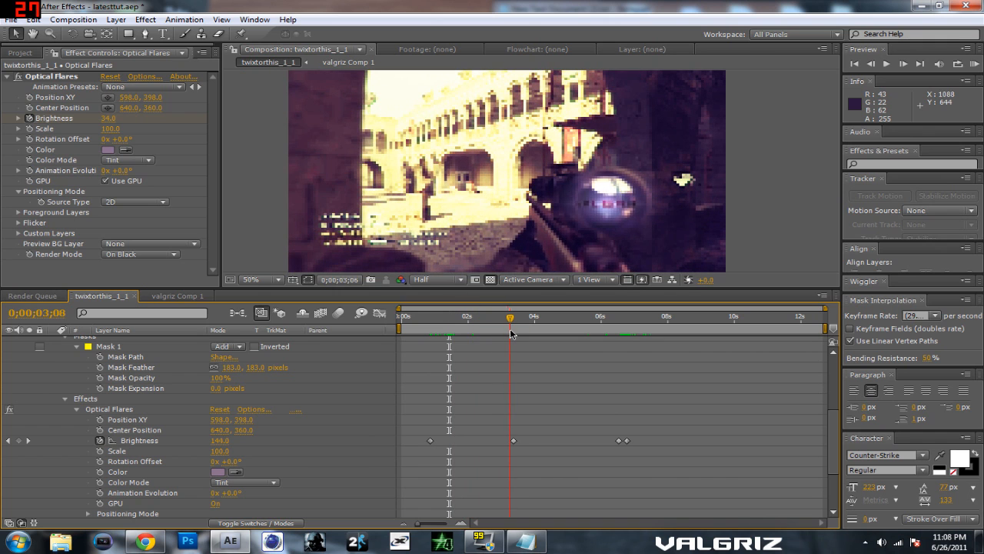
pyautogui.hotkey('ctrl', 's')
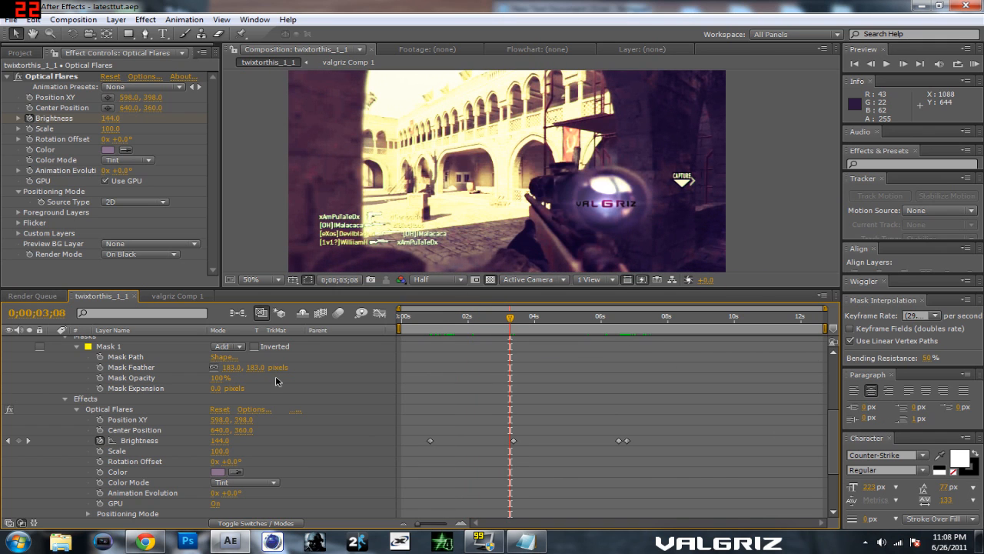
# Step: Collapse the properties of the Optical Flares and valgriz Comp 1 layers
pyautogui.scroll(2, 73, 399)
pyautogui.click(66, 398)
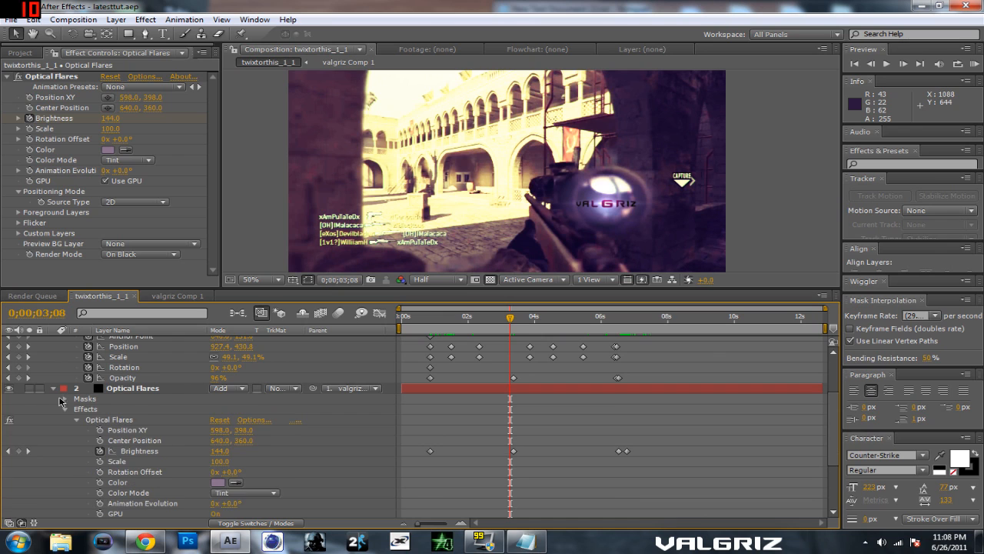
pyautogui.click(53, 388)
pyautogui.click(53, 341)
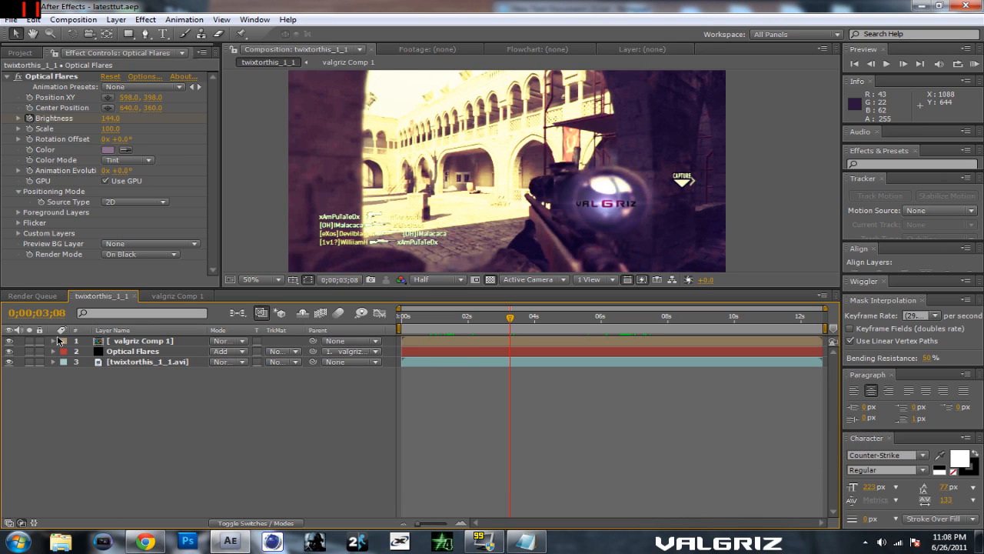
# Step: Try applying the Trapcode Particular effect to the twixtorthis_1_1.avi footage layer, and undo it
pyautogui.click(151, 365)
pyautogui.click(145, 19)
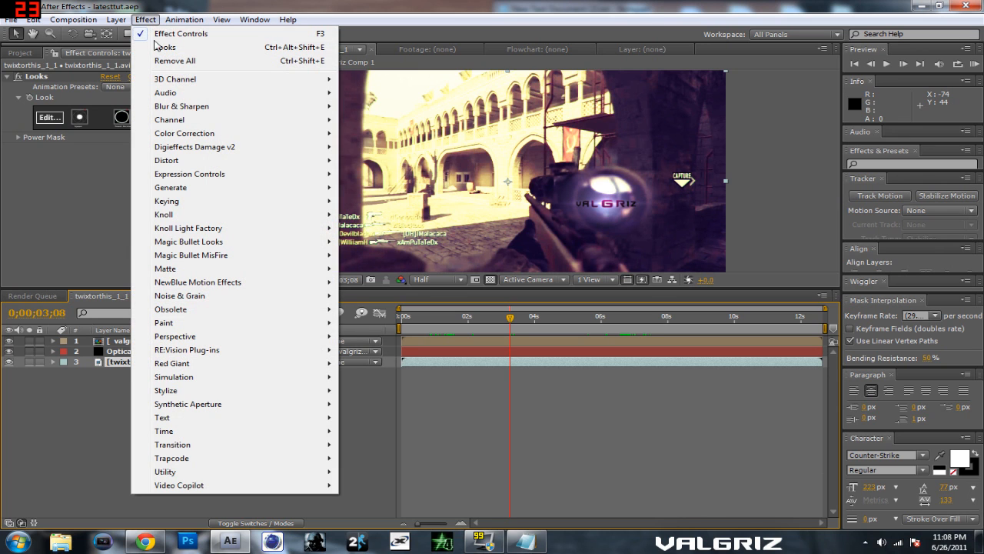
pyautogui.moveTo(314, 488)
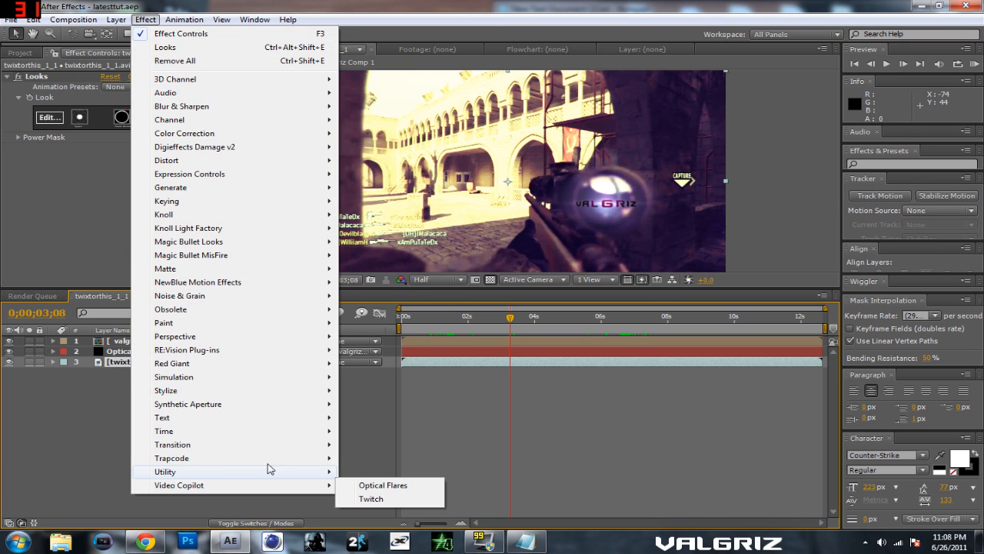
pyautogui.moveTo(327, 458)
pyautogui.click(378, 471)
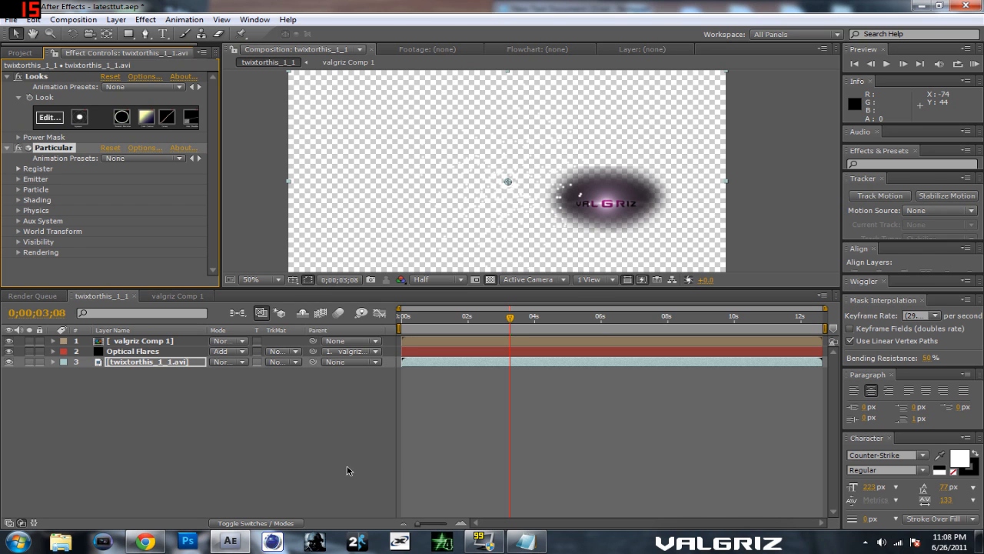
pyautogui.hotkey('ctrl', 'z')
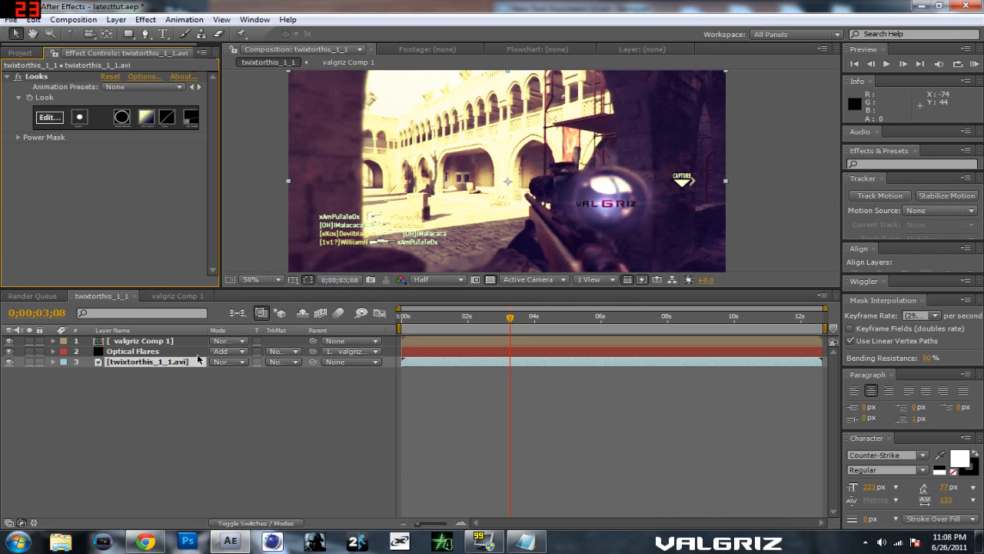
# Step: Create a 1280 x 720 px black solid above the valgriz Comp 1 layer and set its blending mode to Add
pyautogui.click(183, 340)
pyautogui.click(116, 19)
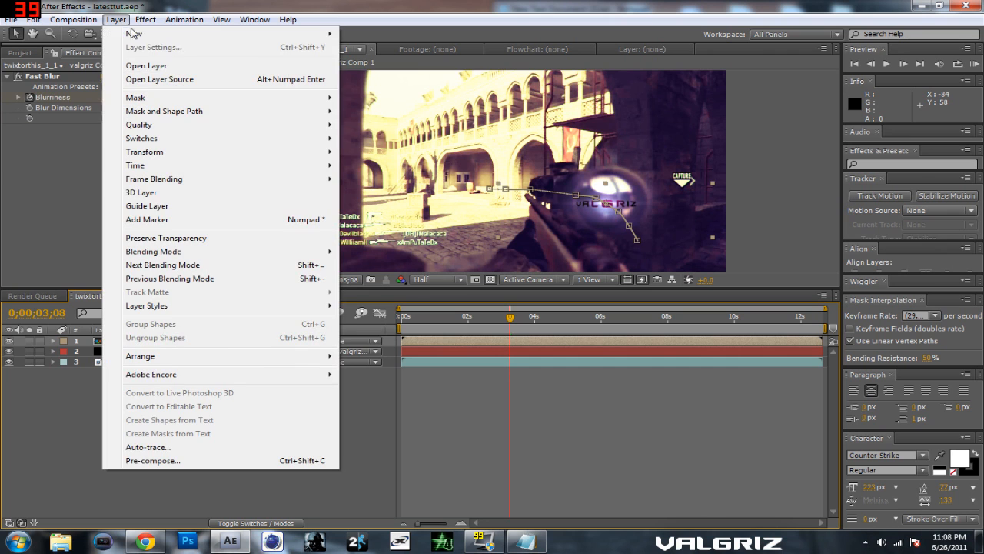
pyautogui.moveTo(138, 33)
pyautogui.click(375, 48)
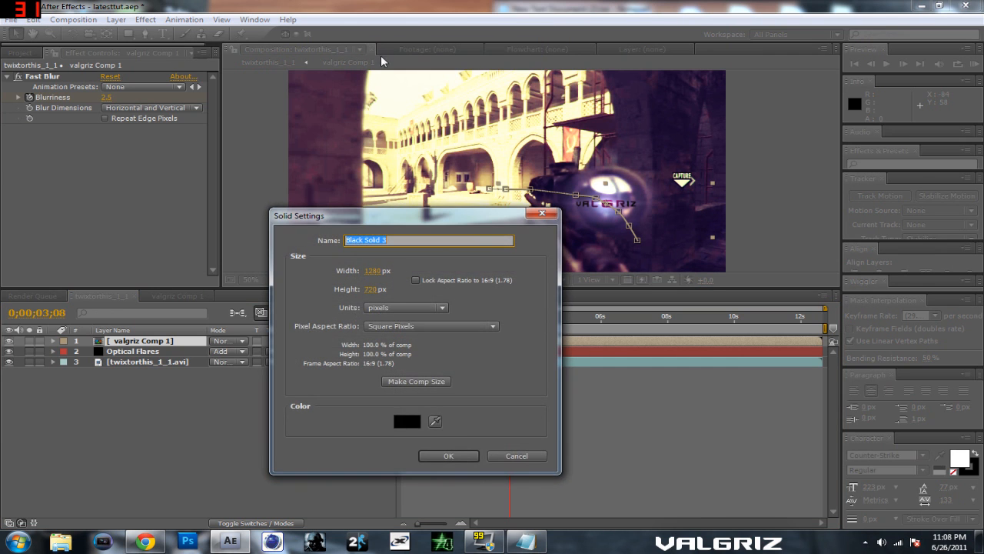
pyautogui.click(465, 457)
pyautogui.click(228, 340)
pyautogui.click(263, 141)
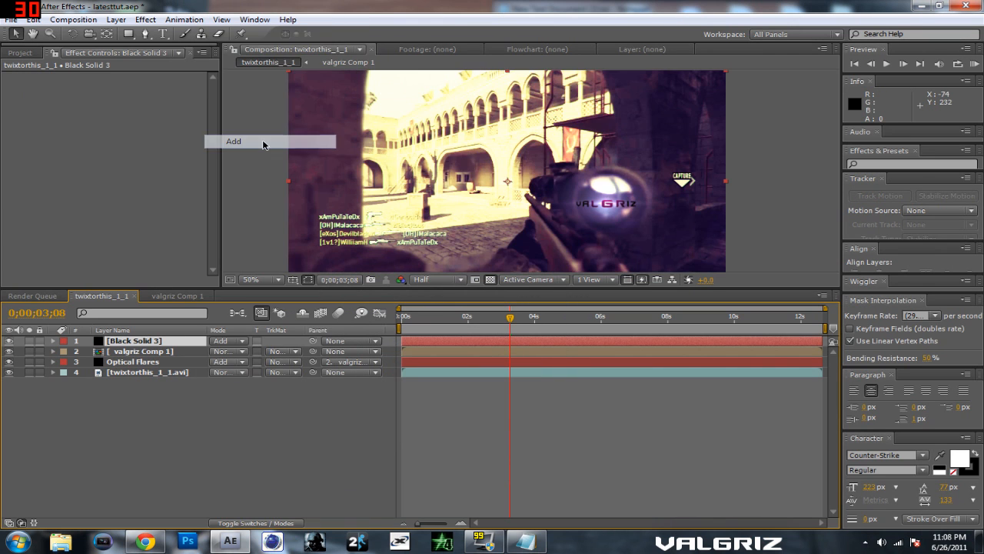
# Step: Scrub the timeline between about two and six seconds to examine the title on the scope, ending at 0;00;05;22
pyautogui.moveTo(508, 321)
pyautogui.mouseDown()
pyautogui.moveTo(440, 331)
pyautogui.moveTo(504, 332)
pyautogui.mouseUp()
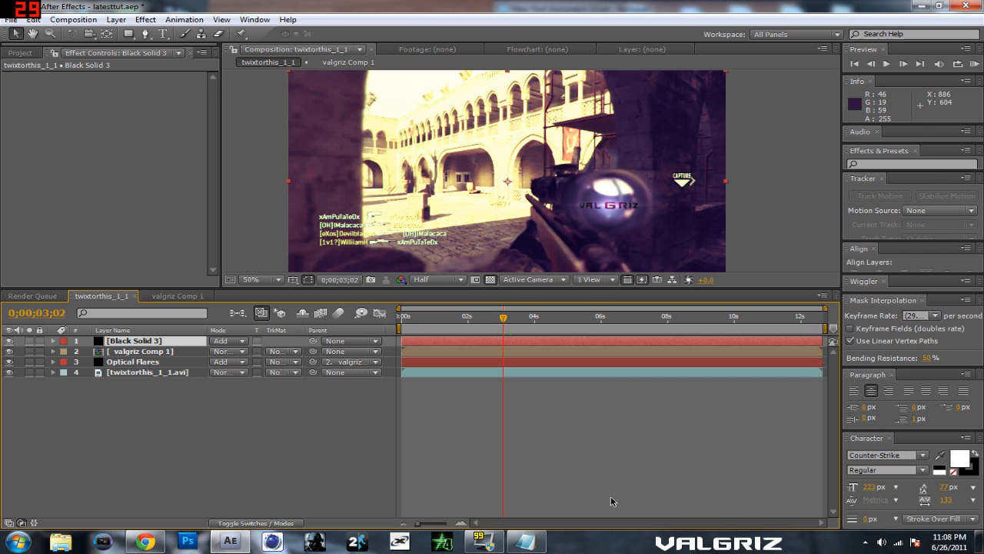
pyautogui.moveTo(506, 318); pyautogui.dragTo(541, 318)
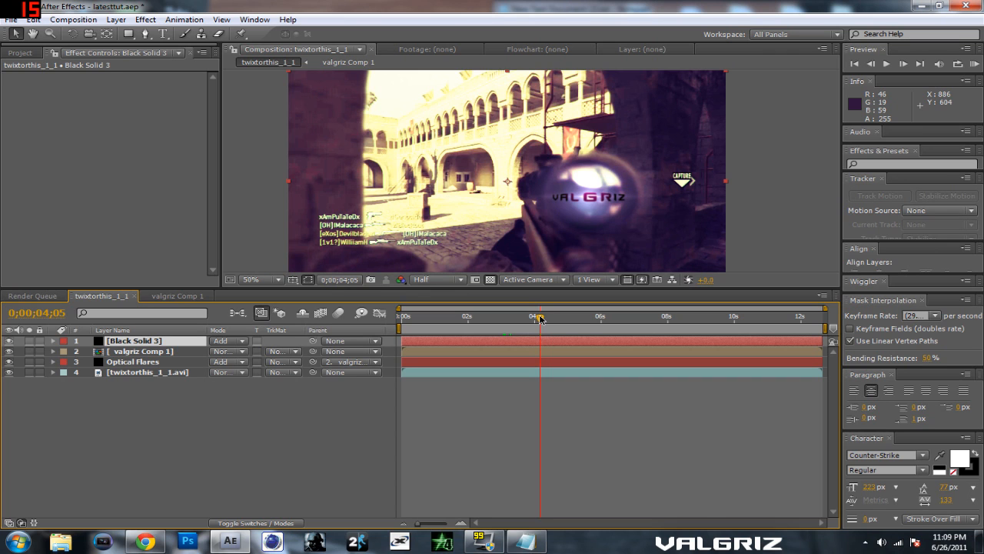
pyautogui.moveTo(539, 318); pyautogui.dragTo(475, 331)
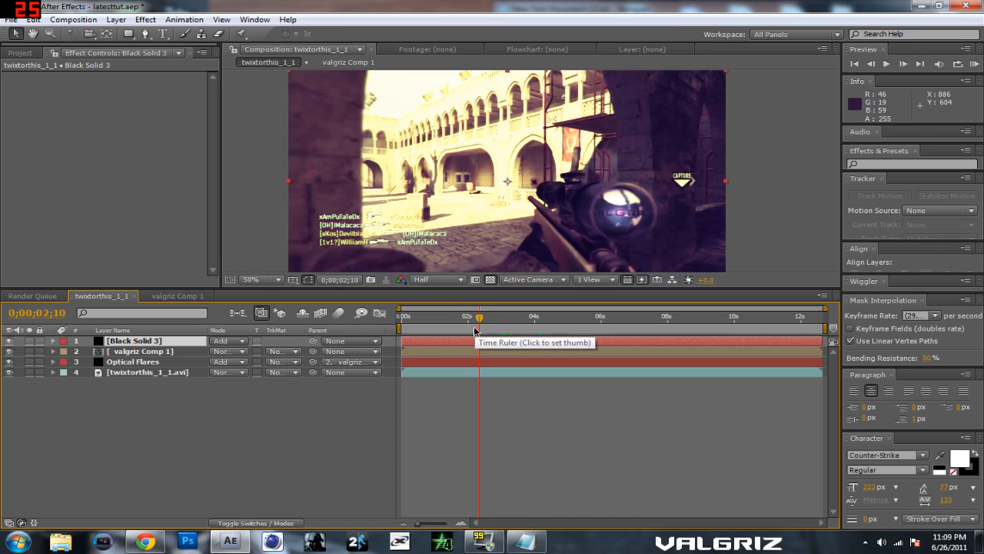
pyautogui.moveTo(479, 319); pyautogui.dragTo(594, 321)
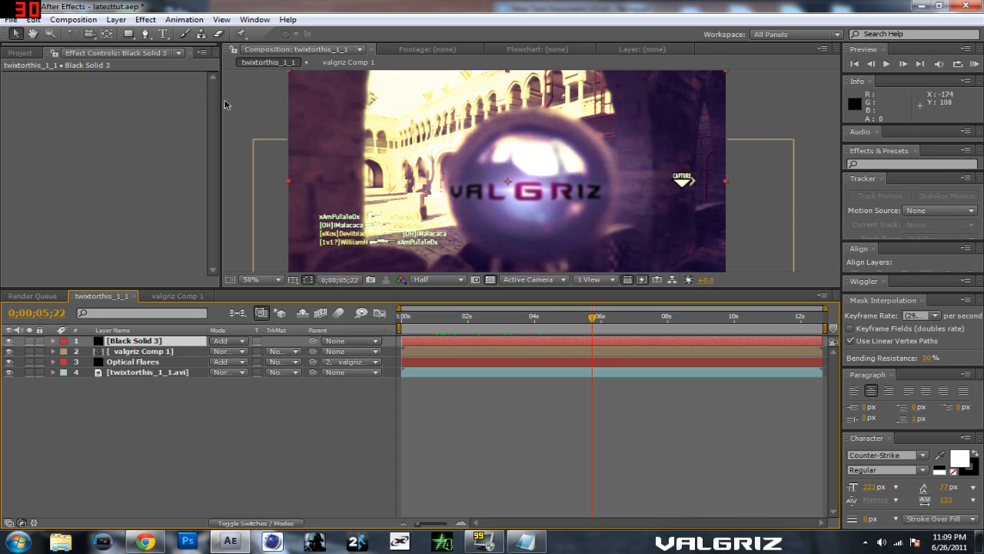
# Step: Apply the Trapcode Particular effect to the Black Solid 3 layer and try its t2_ExplodeOut animation preset
pyautogui.click(145, 19)
pyautogui.moveTo(246, 458)
pyautogui.click(376, 470)
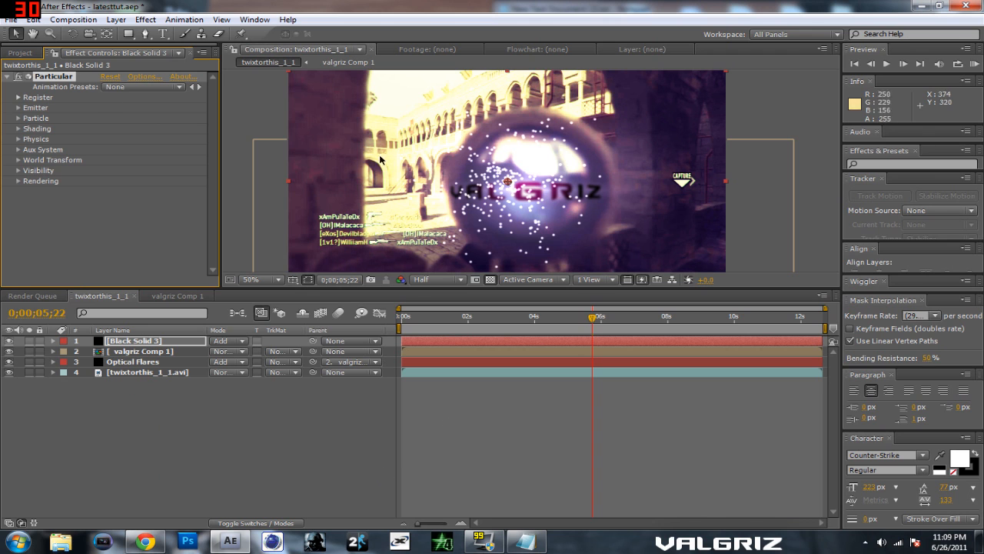
pyautogui.click(148, 87)
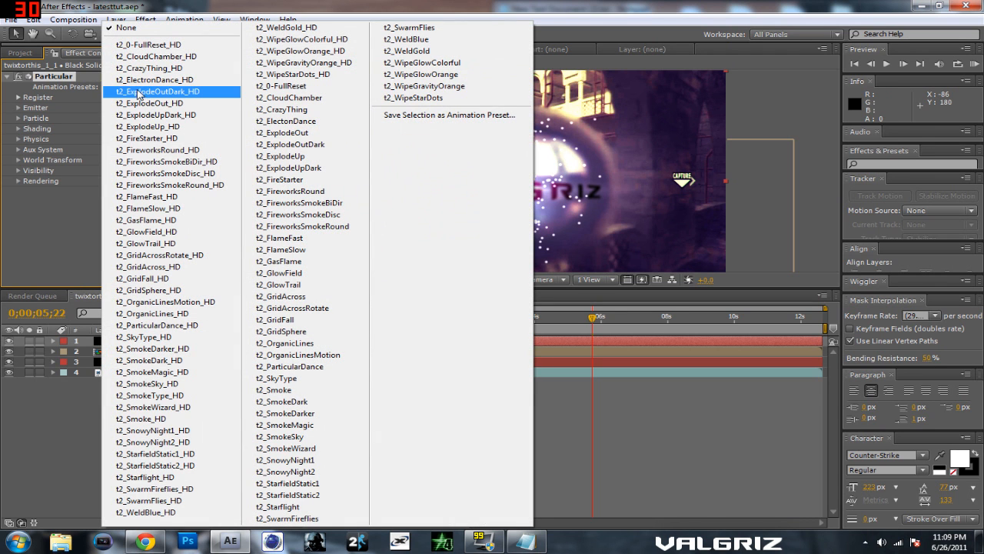
pyautogui.click(283, 135)
pyautogui.moveTo(593, 319); pyautogui.dragTo(587, 319)
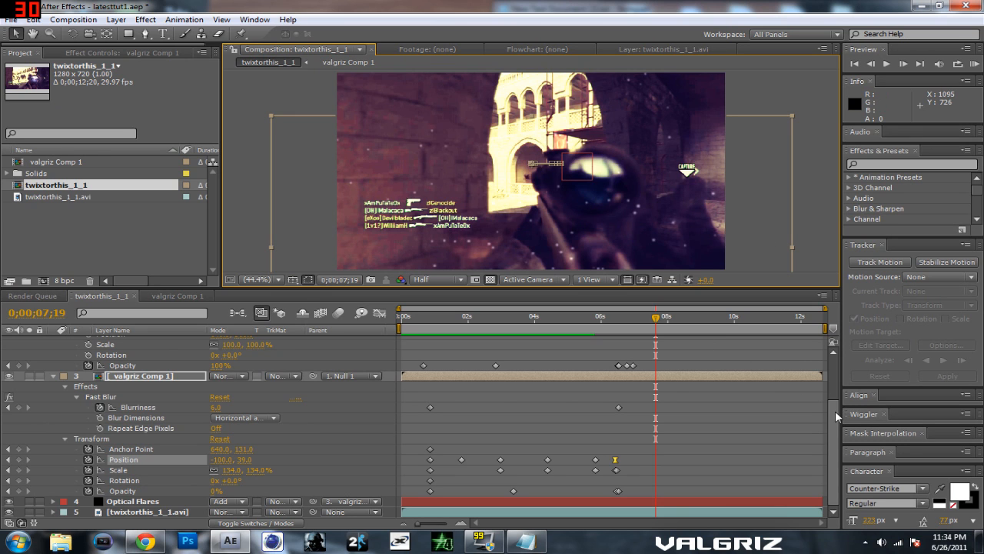
# Step: Scrub and play back the composition to examine the title, flare and particles moving with the scope
pyautogui.moveTo(655, 318); pyautogui.dragTo(582, 325)
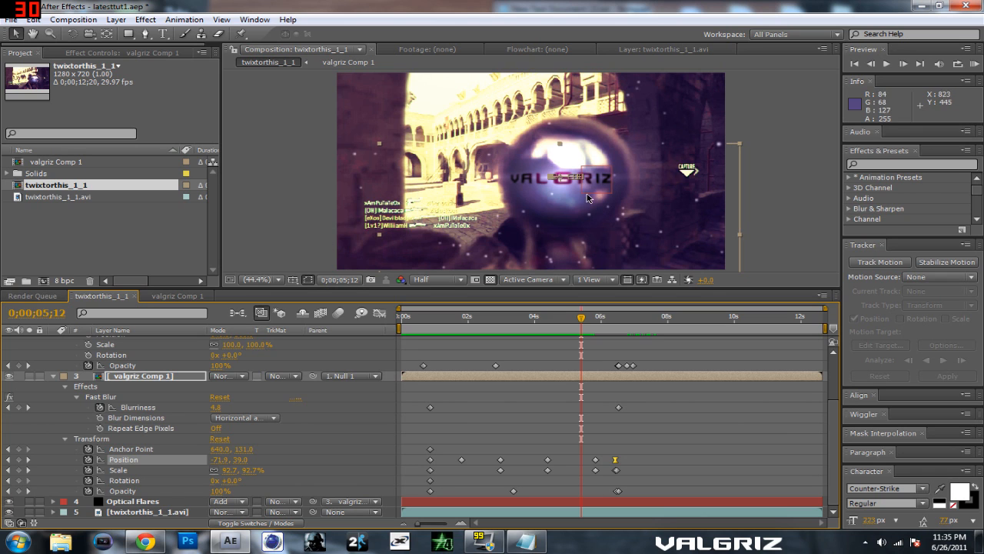
pyautogui.moveTo(582, 319); pyautogui.dragTo(613, 328)
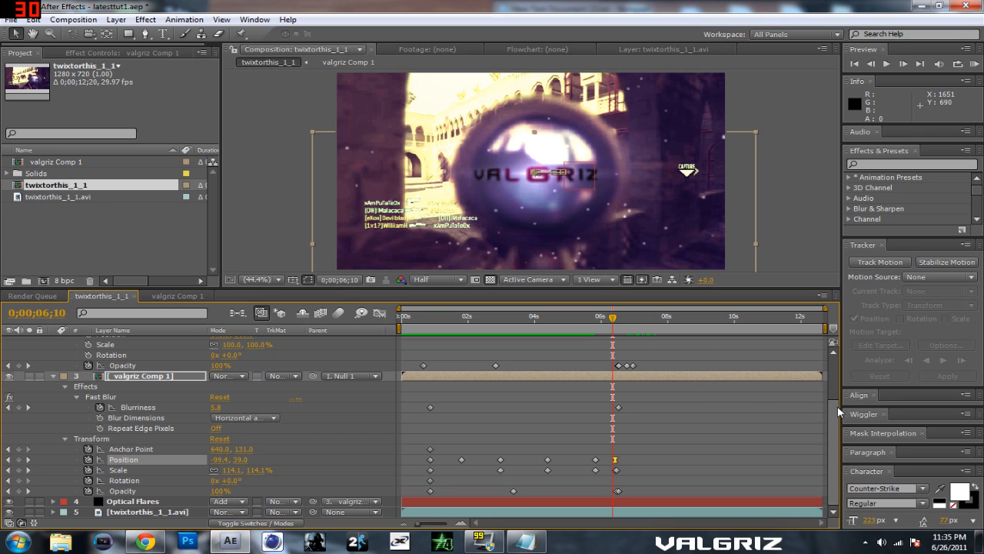
pyautogui.scroll(1, 836, 419)
pyautogui.scroll(2, 837, 400)
pyautogui.press('pageup')
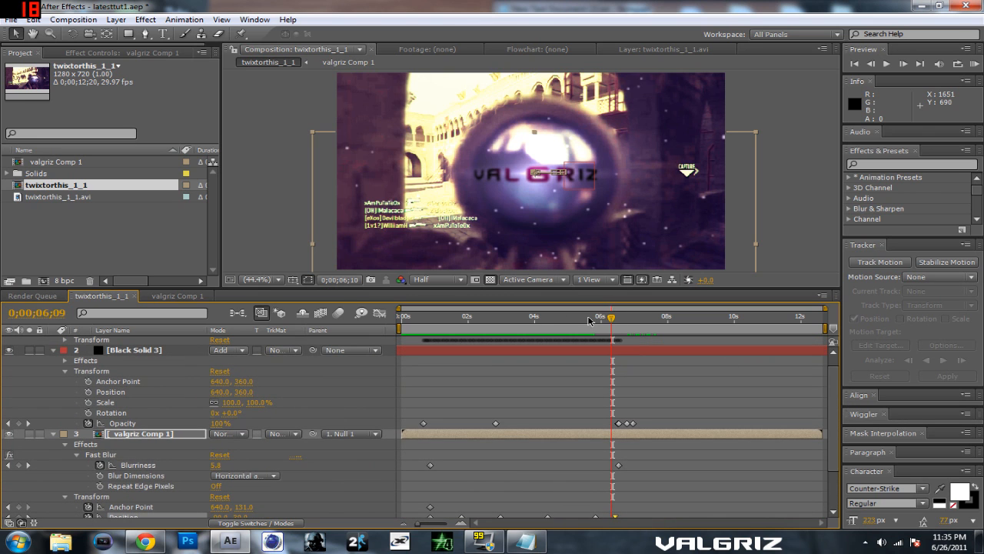
pyautogui.moveTo(598, 320); pyautogui.dragTo(537, 319)
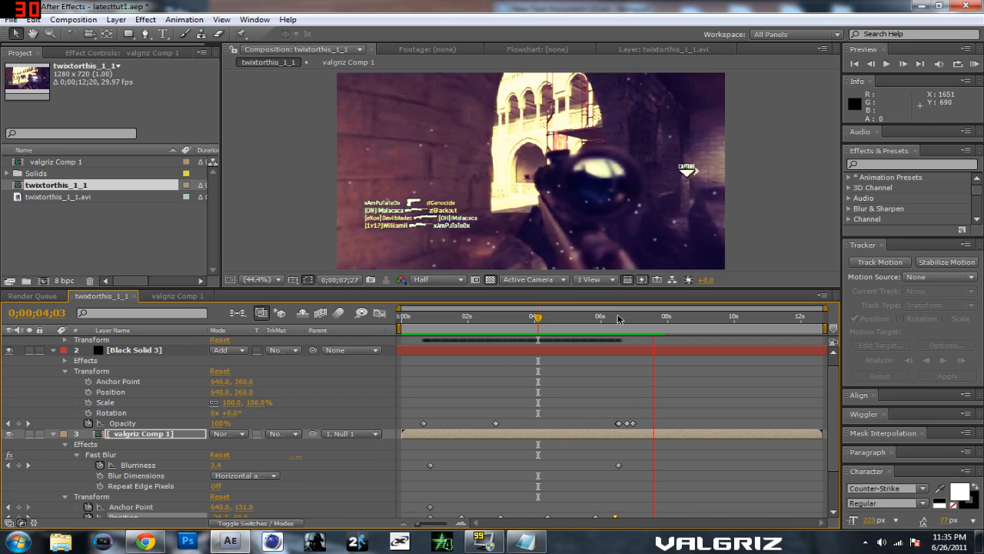
pyautogui.press('space')
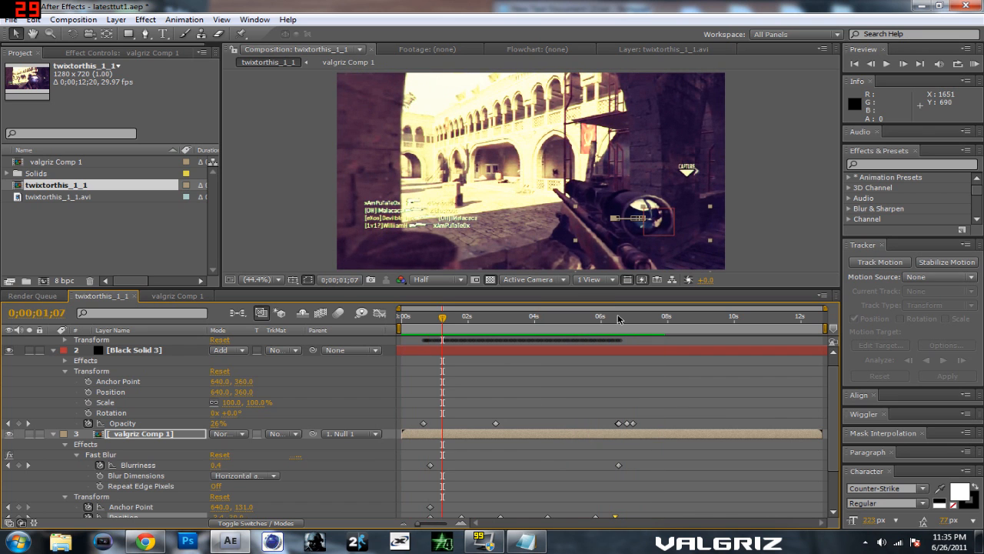
# Step: Collapse the valgriz Comp 1 layer, examine the position keyframes of the Null 1 layer, and collapse that layer at 0;00;03;28
pyautogui.scroll(1, 816, 370)
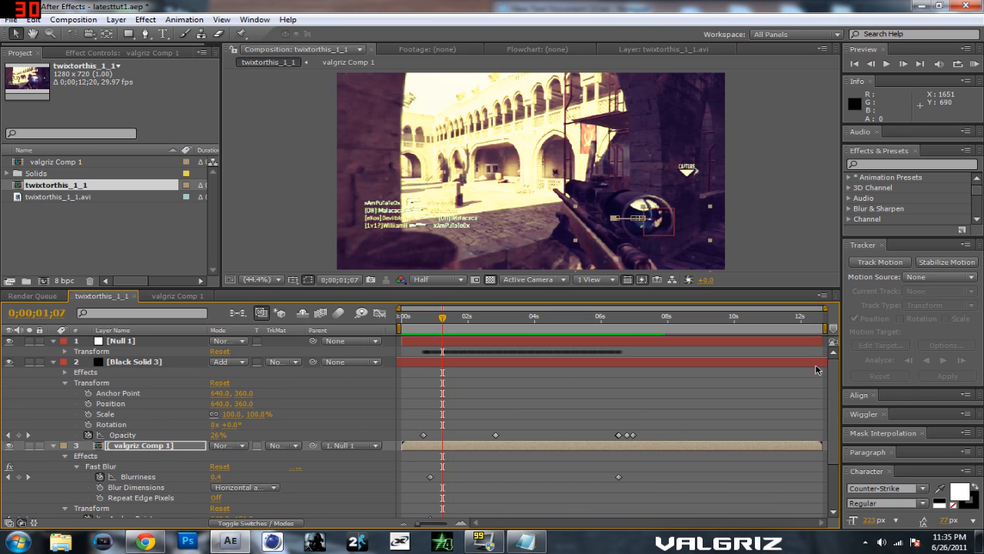
pyautogui.click(53, 447)
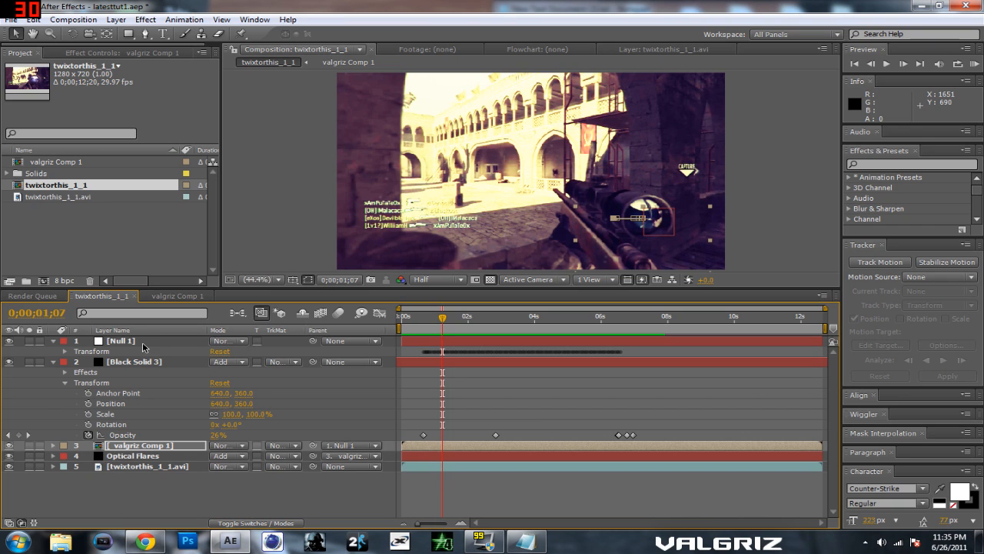
pyautogui.click(52, 445)
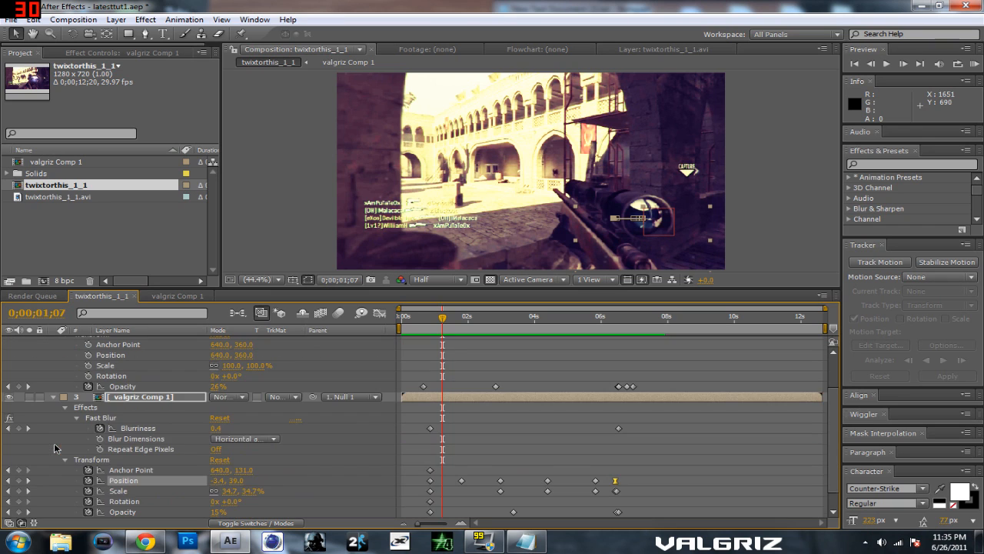
pyautogui.click(53, 398)
pyautogui.click(66, 352)
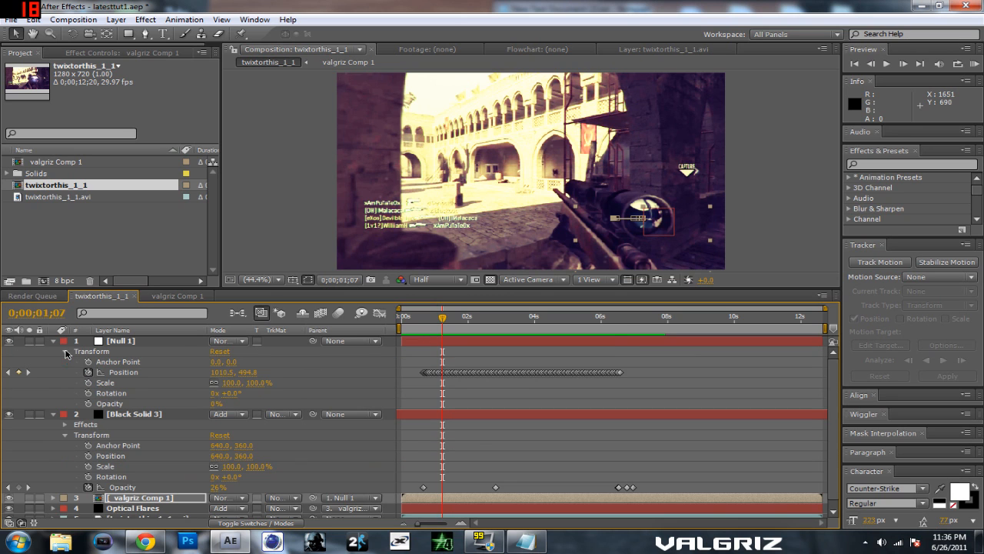
pyautogui.moveTo(443, 317); pyautogui.dragTo(533, 327)
pyautogui.click(53, 340)
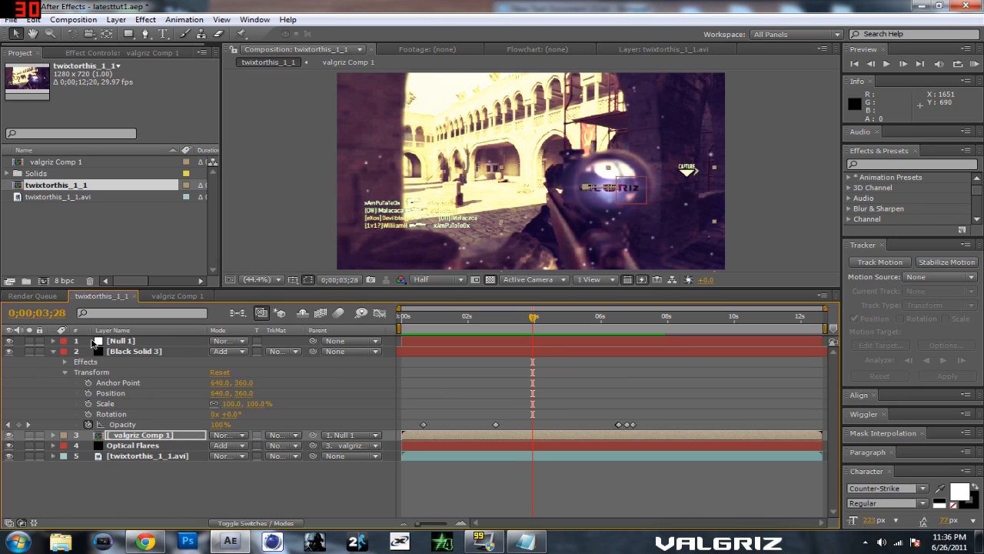
# Step: Select the Black Solid 3 layer and open its Particular and Fast Blur settings for inspection
pyautogui.click(104, 354)
pyautogui.click(9, 352)
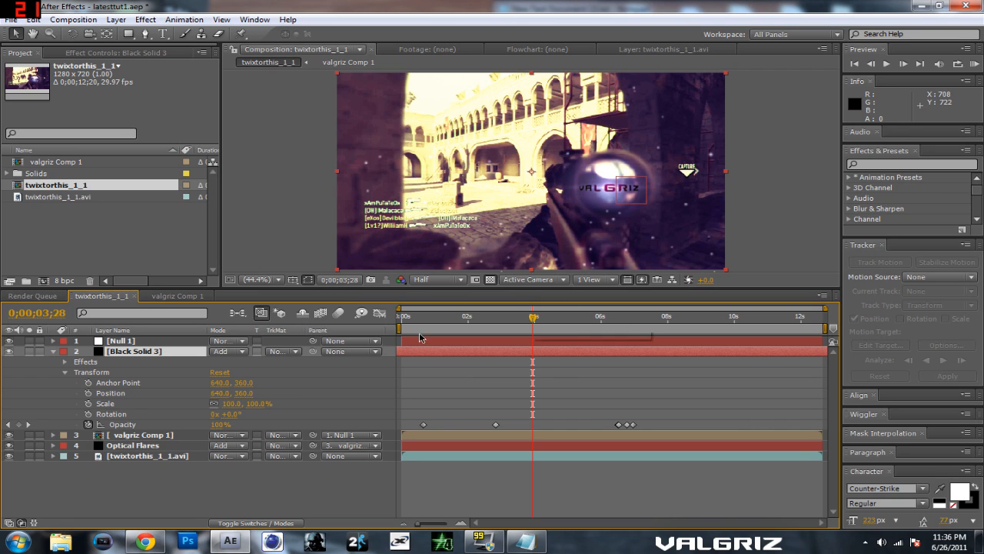
pyautogui.doubleClick(95, 362)
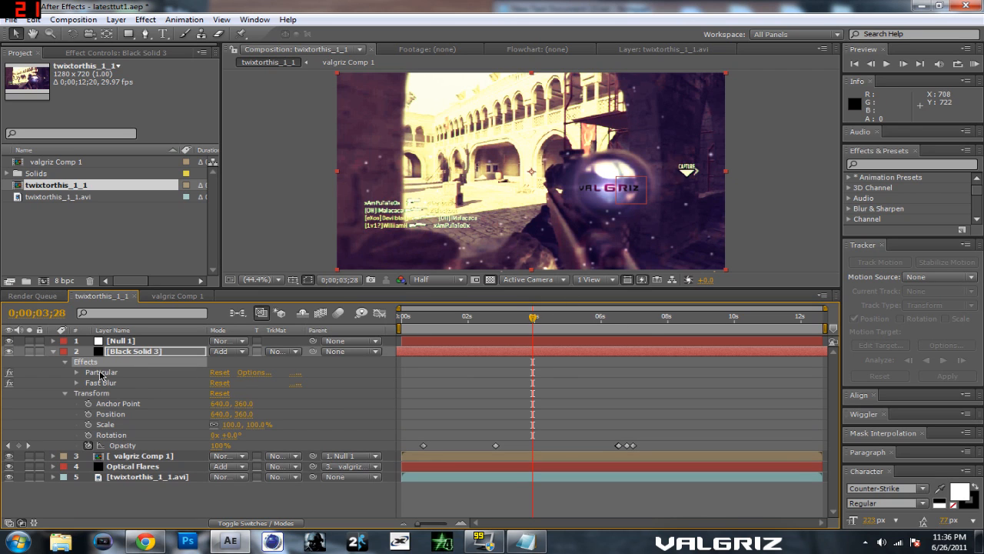
pyautogui.doubleClick(99, 373)
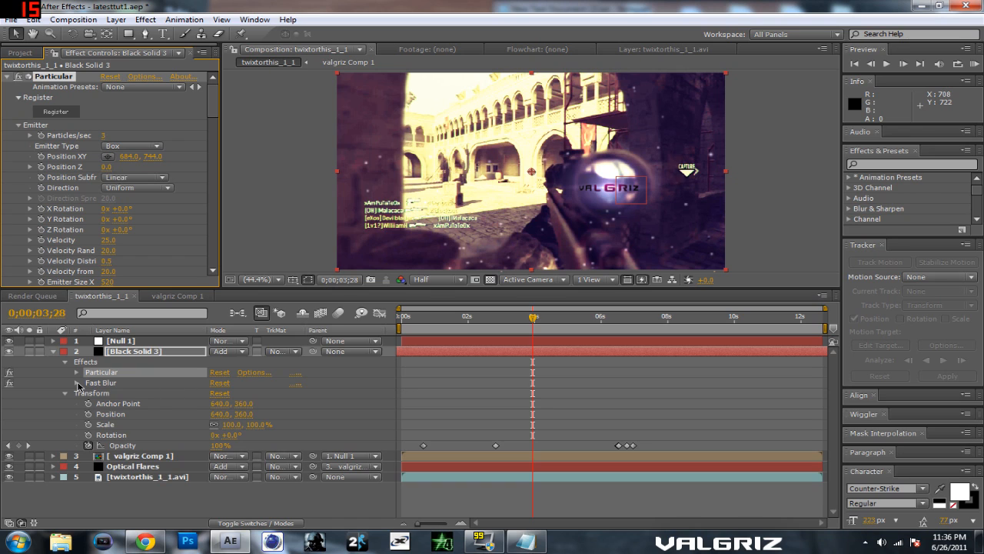
pyautogui.click(77, 383)
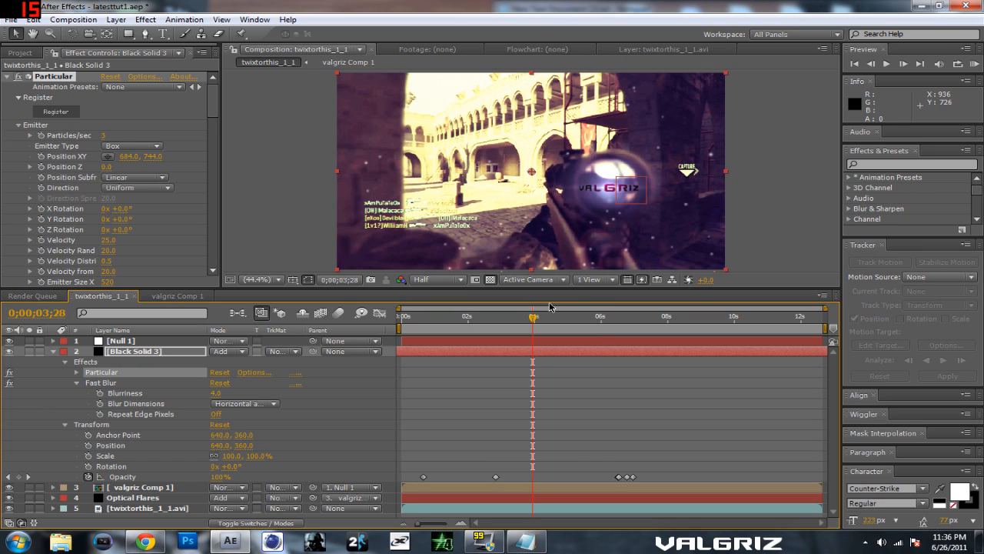
# Step: Scrub from the beginning of the timeline to about five seconds and back to 0;00;01;29 to examine the particle fade-in
pyautogui.moveTo(536, 321); pyautogui.dragTo(518, 326)
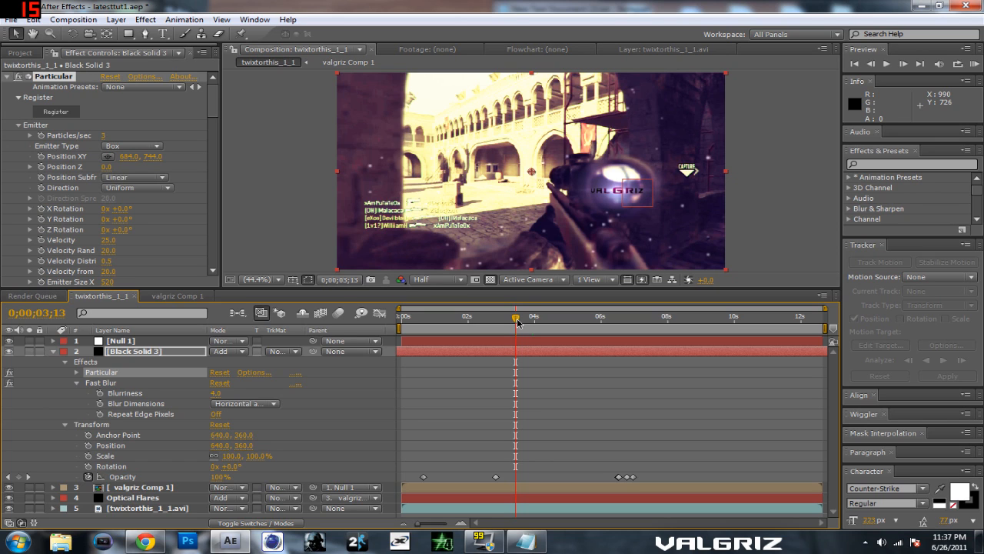
pyautogui.moveTo(518, 323); pyautogui.dragTo(398, 347)
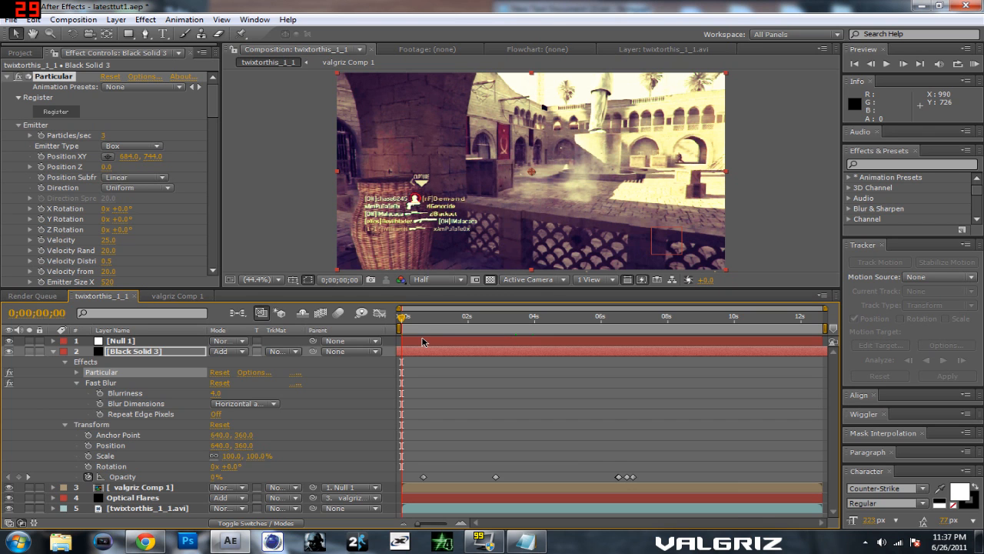
pyautogui.moveTo(403, 322); pyautogui.dragTo(500, 321)
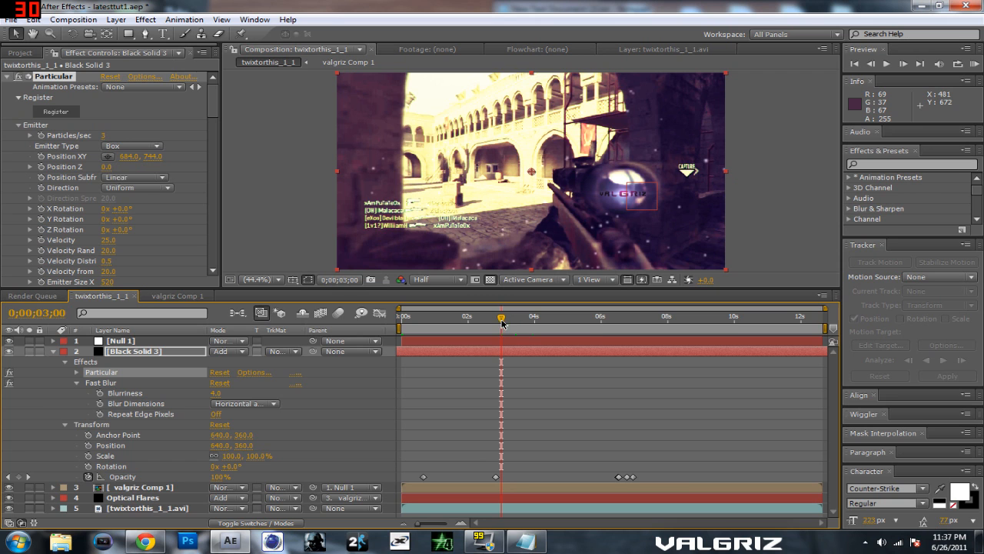
pyautogui.moveTo(504, 318); pyautogui.dragTo(574, 317)
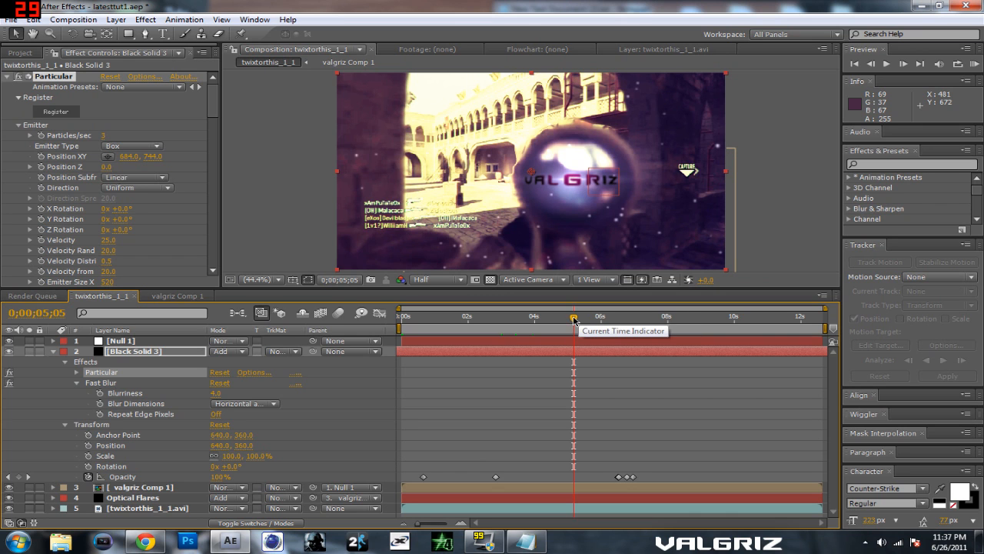
pyautogui.moveTo(575, 318); pyautogui.dragTo(467, 329)
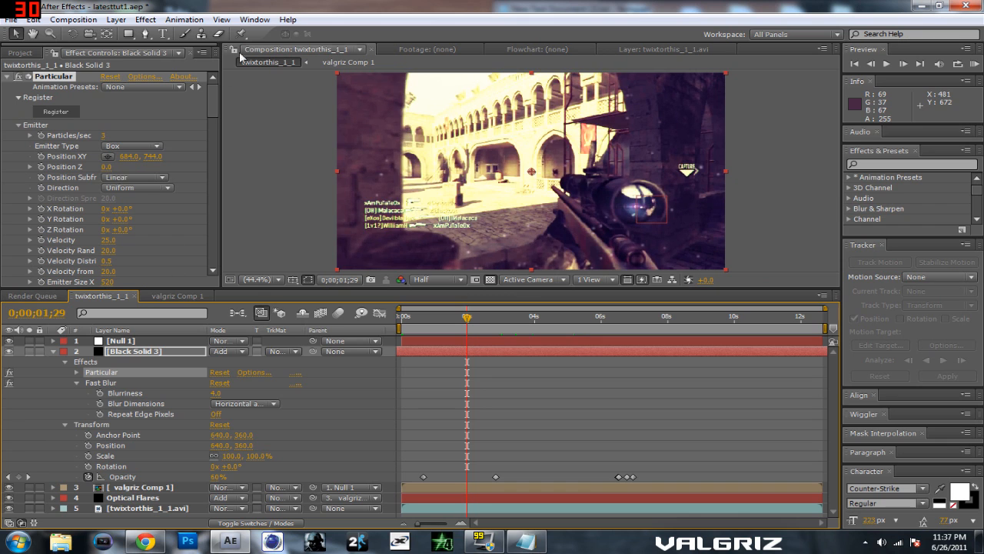
pyautogui.click(145, 19)
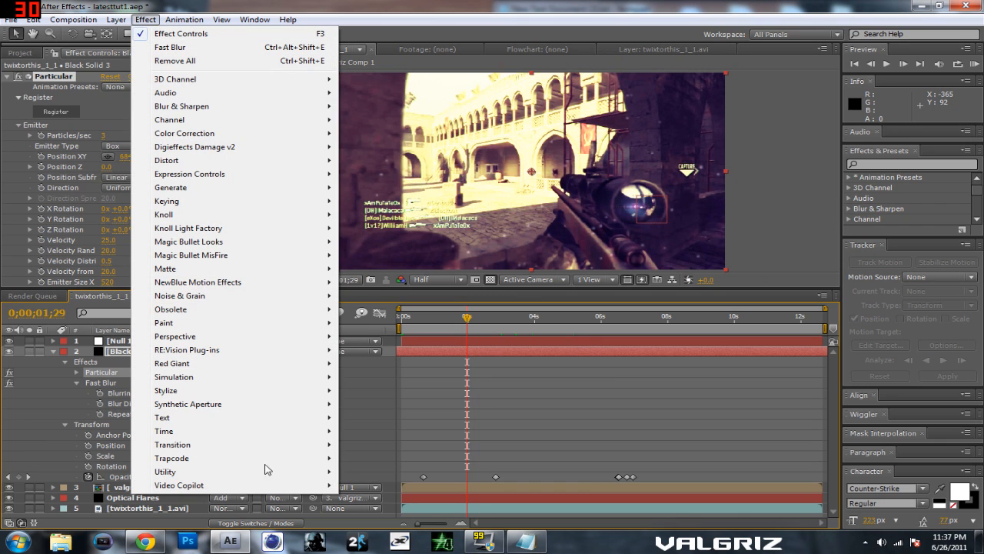
pyautogui.moveTo(251, 458)
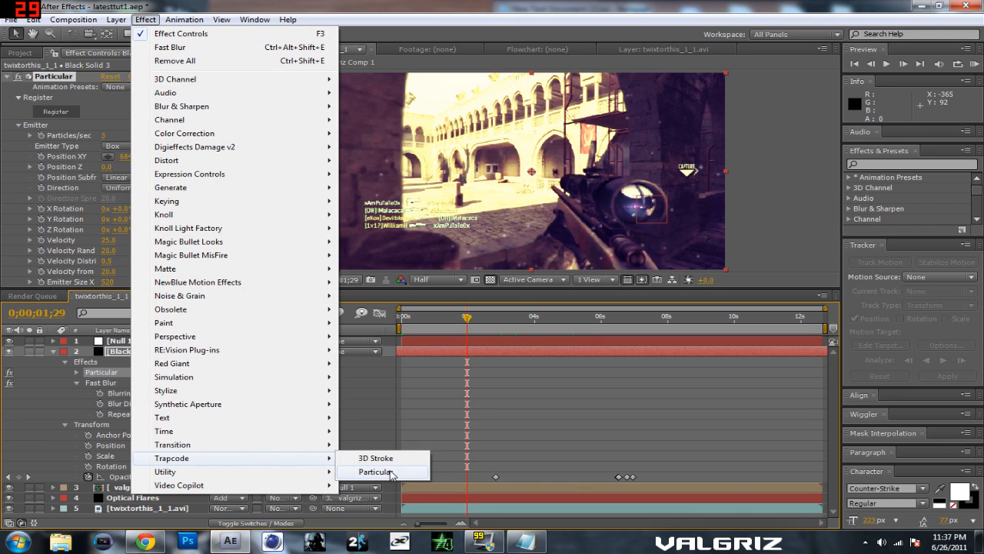
pyautogui.click(777, 223)
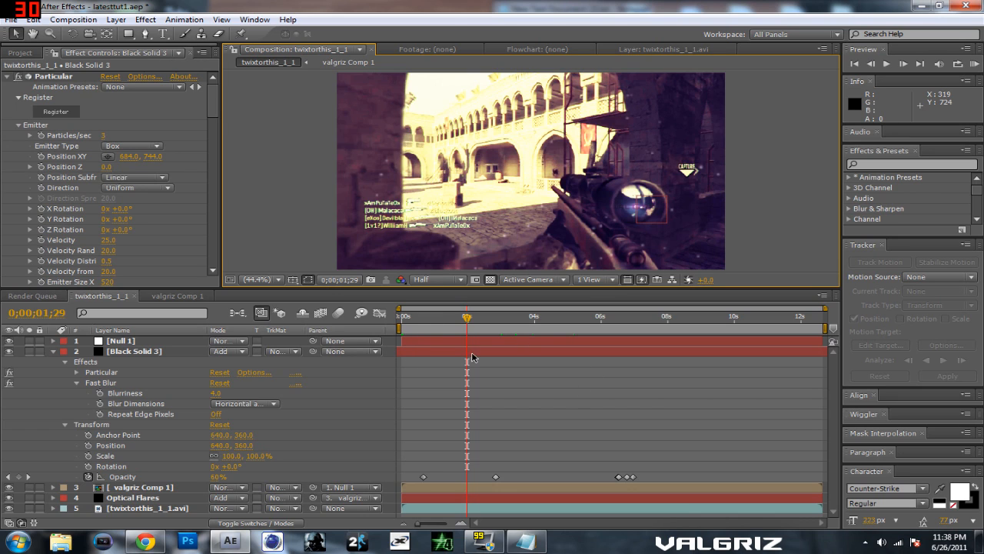
# Step: Try shifting the Black Solid 3 layer along the timeline, and undo it
pyautogui.moveTo(420, 349); pyautogui.dragTo(766, 367)
pyautogui.moveTo(657, 362); pyautogui.dragTo(808, 361)
pyautogui.hotkey('ctrl', 'z')
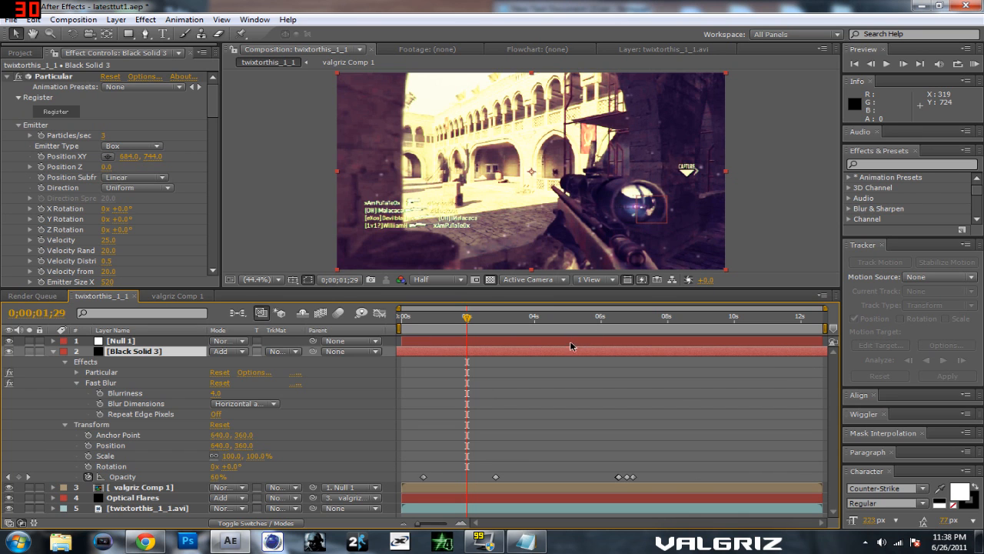
pyautogui.moveTo(467, 320)
pyautogui.mouseDown()
pyautogui.moveTo(407, 324)
pyautogui.moveTo(473, 330)
pyautogui.mouseUp()
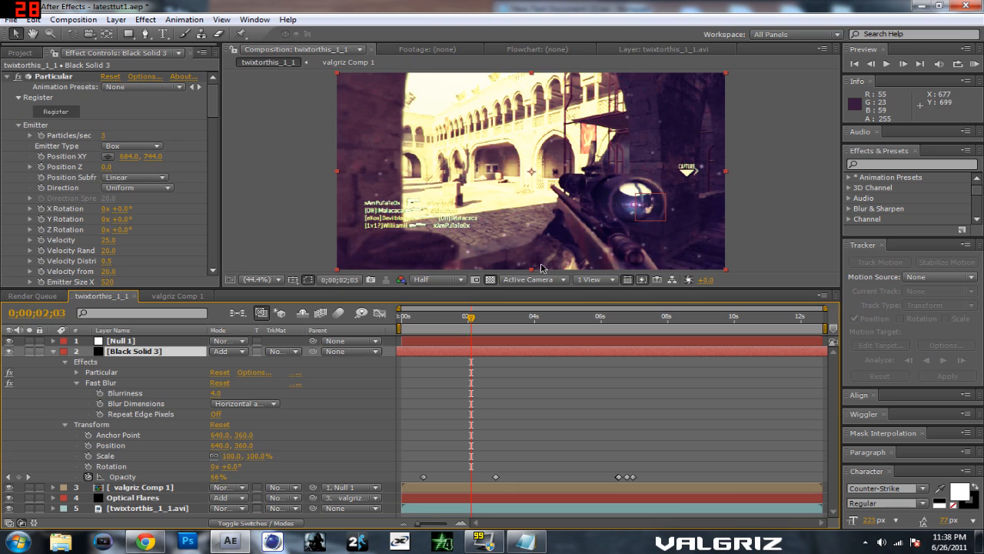
pyautogui.moveTo(756, 234); pyautogui.dragTo(762, 171)
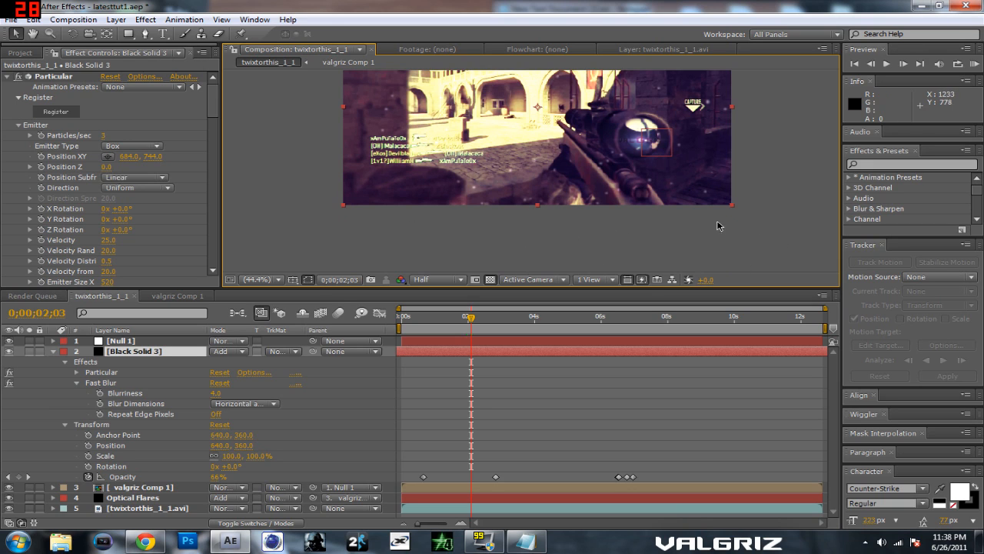
# Step: Deselect the Black Solid 3 layer and examine the particles in the full frame at 0;00;02;00
pyautogui.click(759, 158)
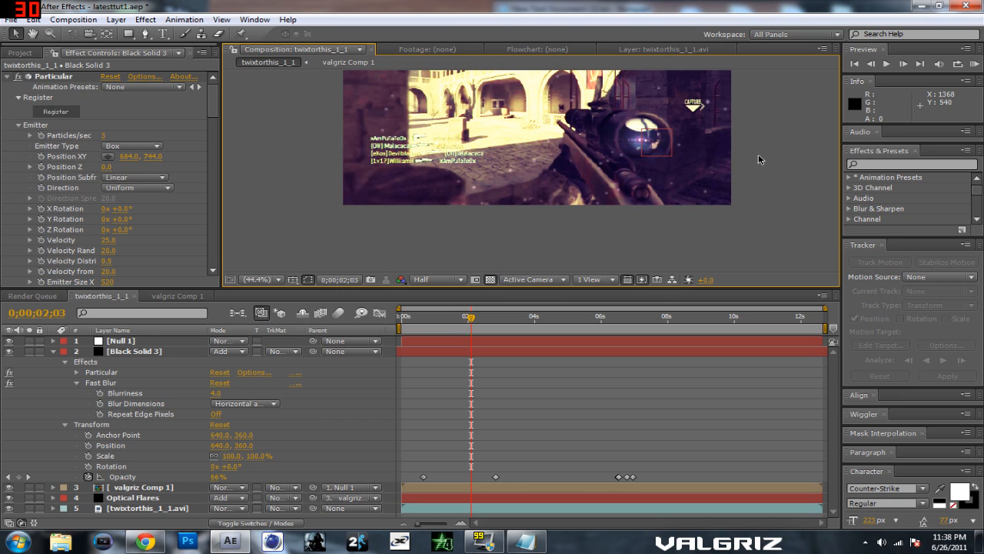
pyautogui.moveTo(472, 321); pyautogui.dragTo(468, 322)
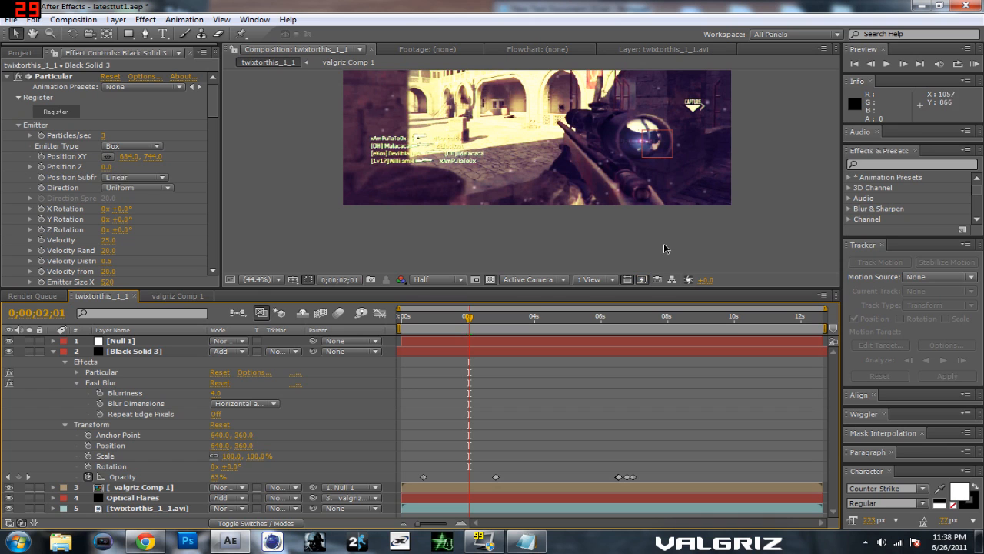
pyautogui.press('space')
pyautogui.moveTo(747, 164); pyautogui.dragTo(757, 225)
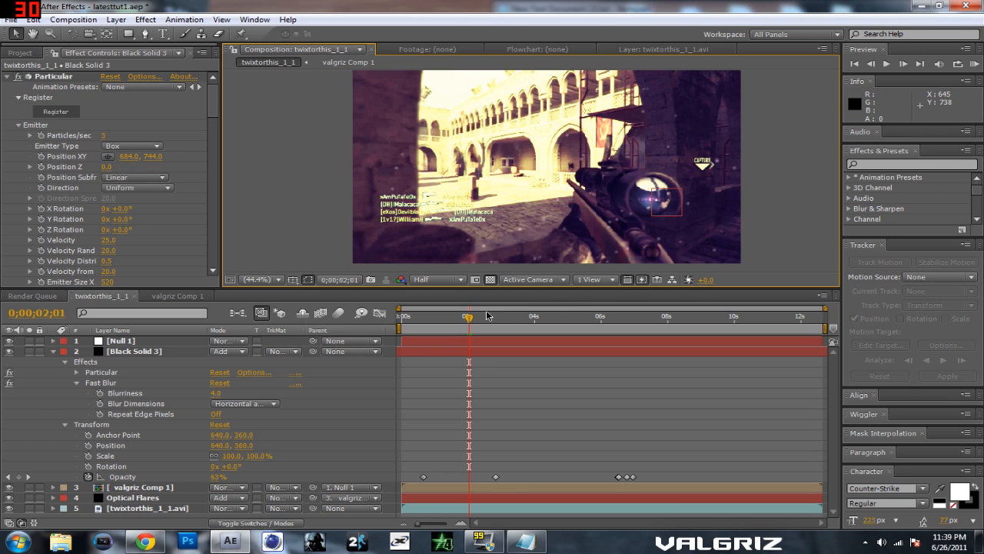
pyautogui.moveTo(471, 318); pyautogui.dragTo(466, 318)
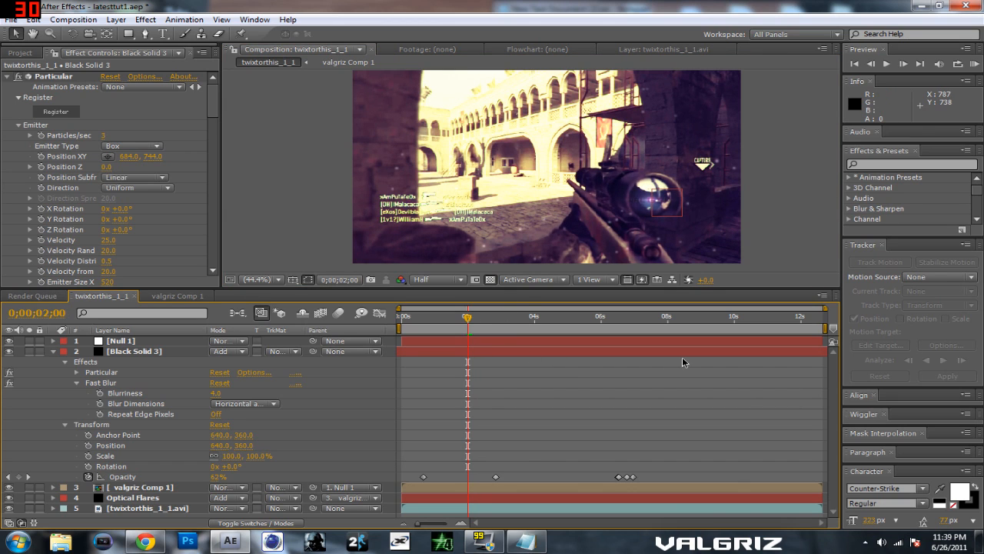
# Step: Try shifting the Black Solid 3 layer in time, and undo the shift
pyautogui.moveTo(810, 356); pyautogui.dragTo(736, 357)
pyautogui.moveTo(787, 373); pyautogui.dragTo(838, 379)
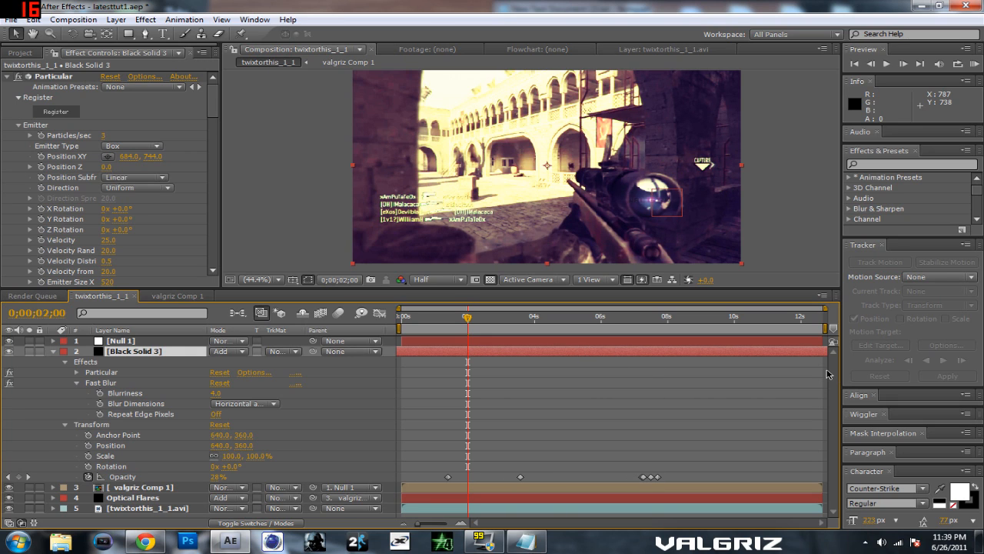
pyautogui.hotkey('ctrl', 'z')
# Step: Move to 0;00;03;02 and examine the Particular emitter, emission extras and particle settings of the Black Solid 3 layer
pyautogui.moveTo(466, 319); pyautogui.dragTo(492, 322)
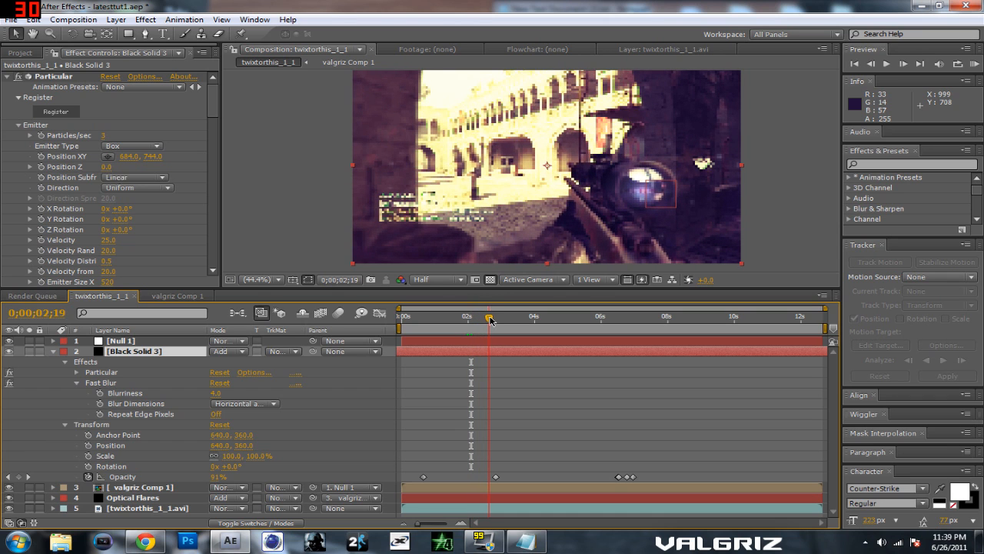
pyautogui.moveTo(491, 320); pyautogui.dragTo(502, 321)
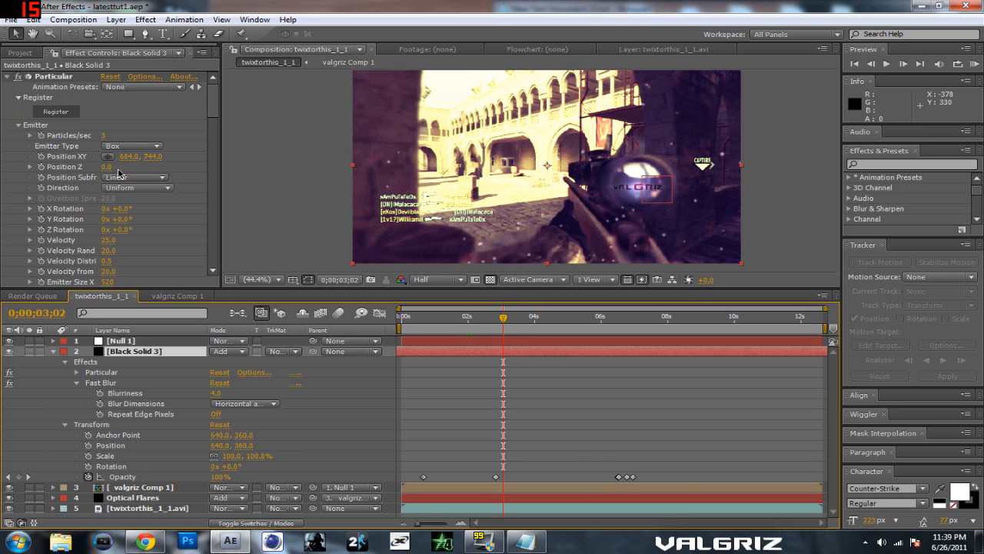
pyautogui.moveTo(212, 112); pyautogui.dragTo(213, 128)
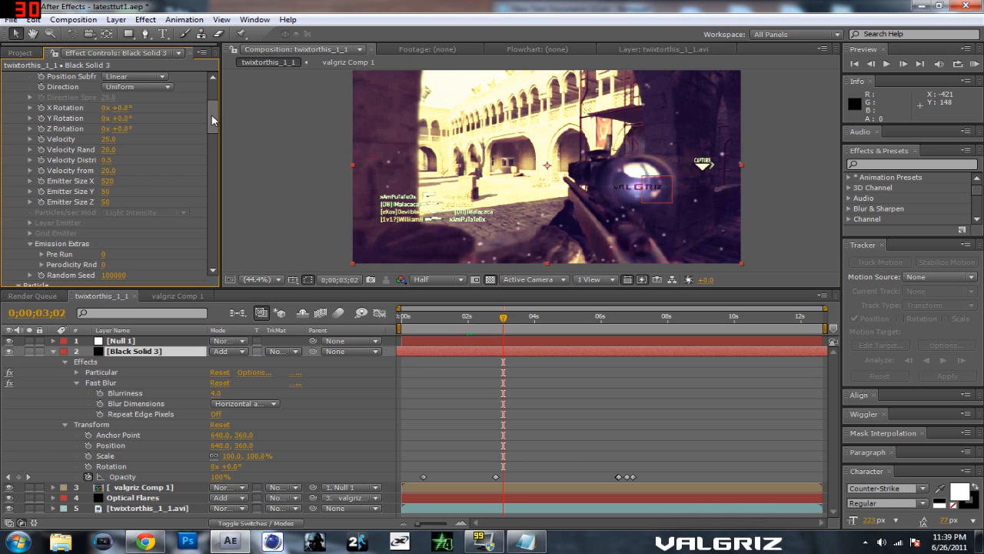
pyautogui.moveTo(212, 116); pyautogui.dragTo(213, 117)
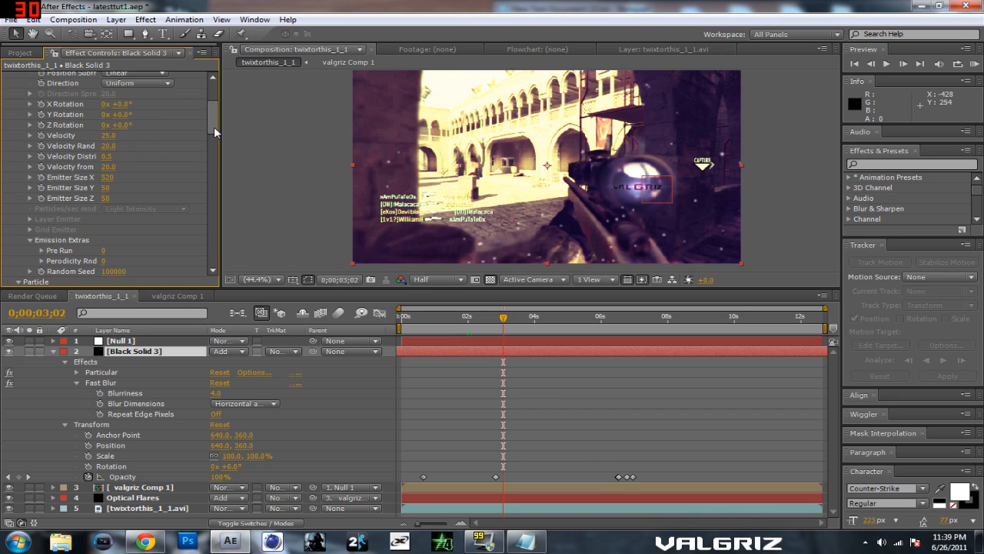
pyautogui.moveTo(213, 125); pyautogui.dragTo(214, 129)
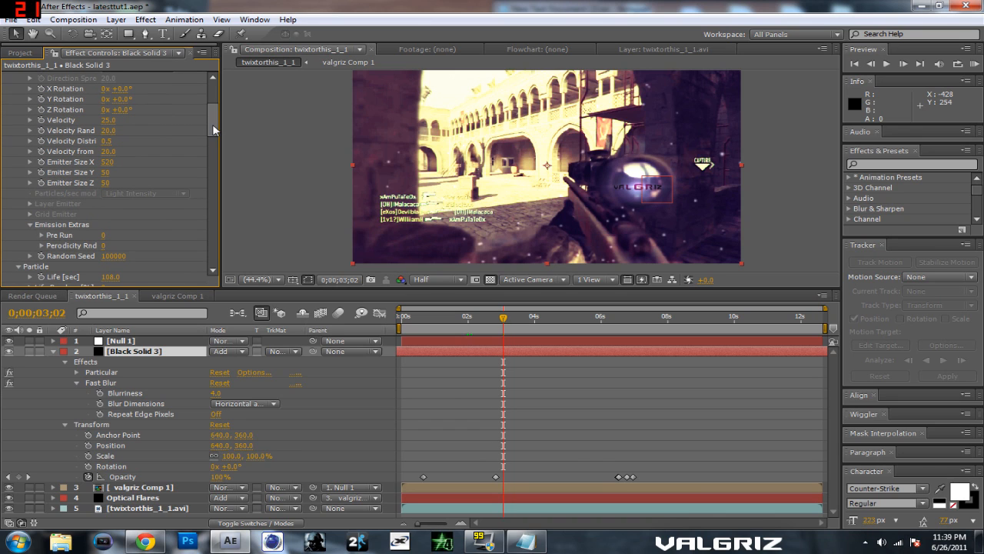
pyautogui.moveTo(208, 128); pyautogui.dragTo(208, 138)
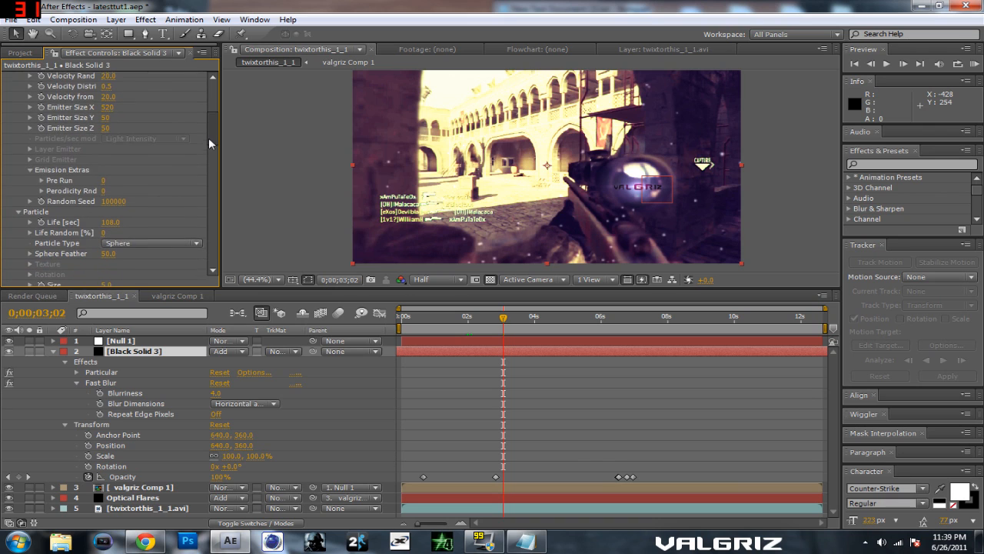
pyautogui.click(111, 219)
pyautogui.moveTo(212, 130); pyautogui.dragTo(213, 133)
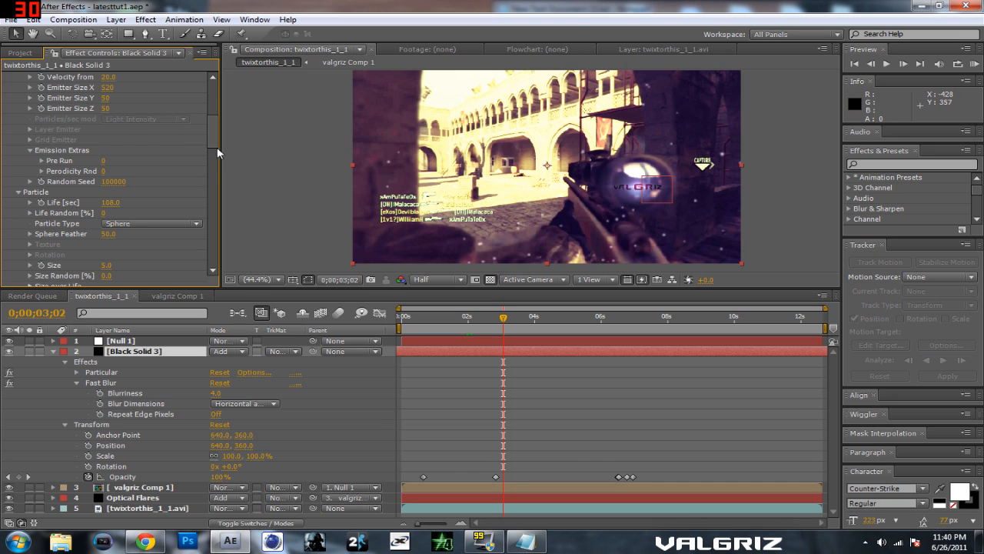
pyautogui.scroll(-4, 209, 141)
# Step: Examine the Position Subframe and Emitter Type options of Particular, keeping Linear and Box
pyautogui.moveTo(206, 154)
pyautogui.mouseDown()
pyautogui.moveTo(194, 215)
pyautogui.moveTo(200, 261)
pyautogui.moveTo(207, 203)
pyautogui.moveTo(192, 116)
pyautogui.mouseUp()
pyautogui.click(124, 116)
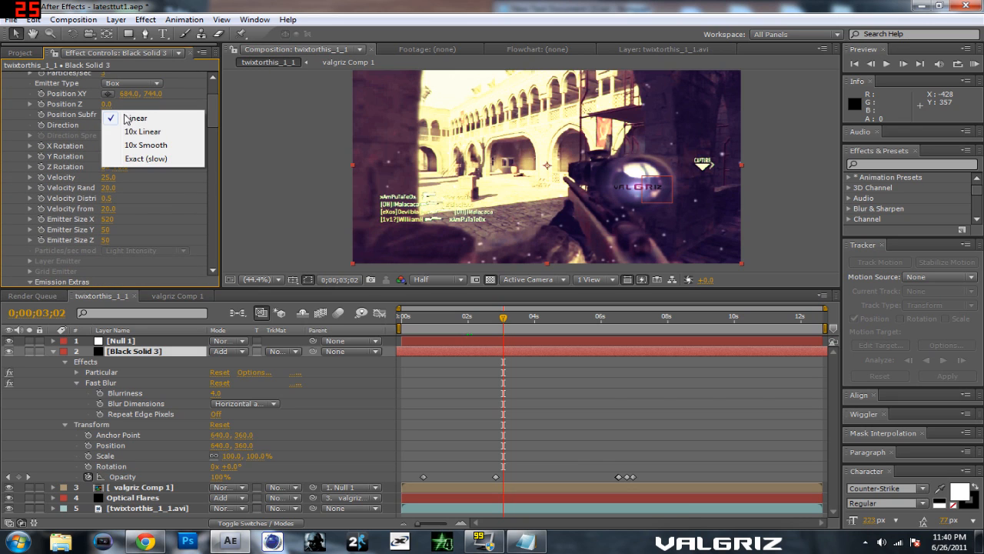
pyautogui.click(127, 85)
pyautogui.click(127, 83)
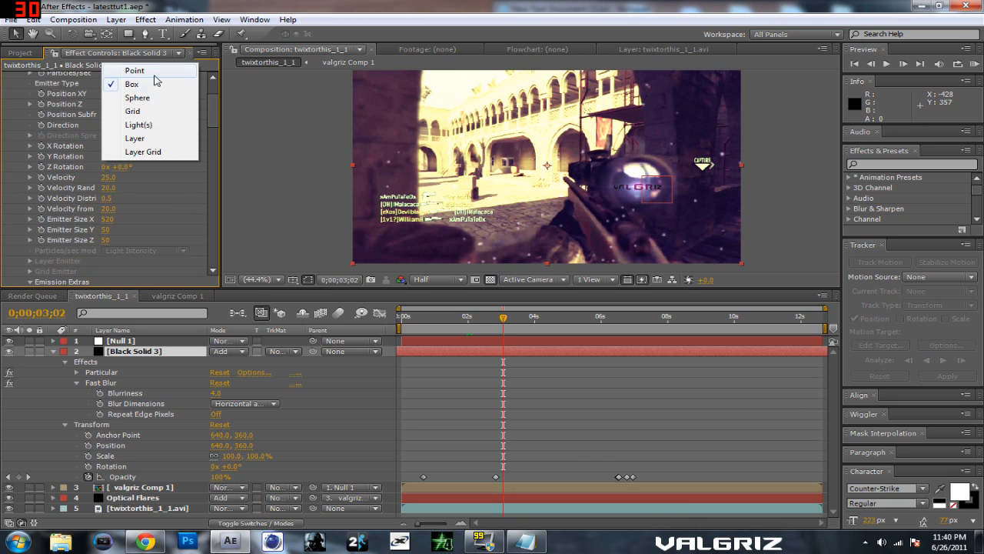
pyautogui.click(213, 114)
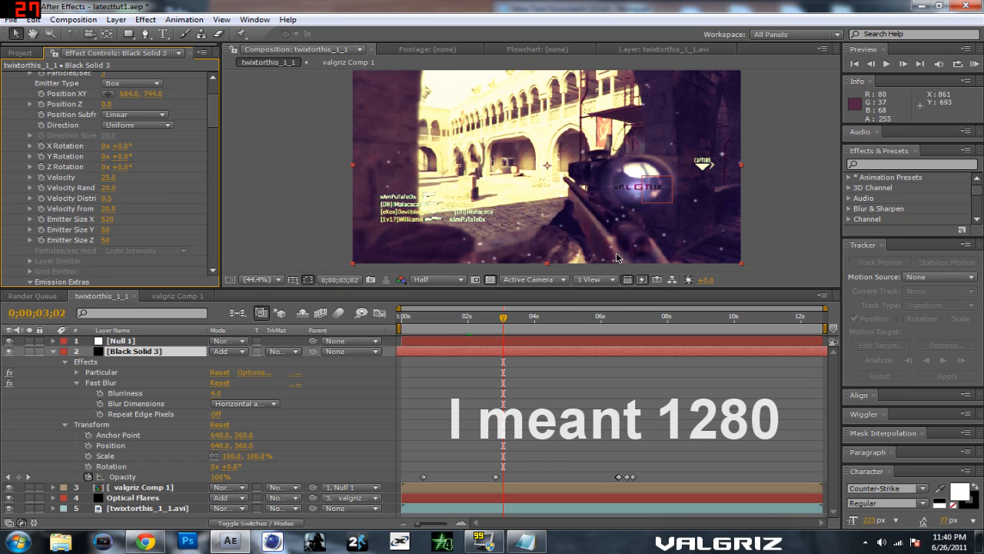
# Step: Set Particular's Emitter Size X to 1075 and check the particle spread at 0;00;06;08
pyautogui.click(520, 320)
pyautogui.moveTo(520, 321)
pyautogui.mouseDown()
pyautogui.moveTo(542, 322)
pyautogui.moveTo(504, 326)
pyautogui.mouseUp()
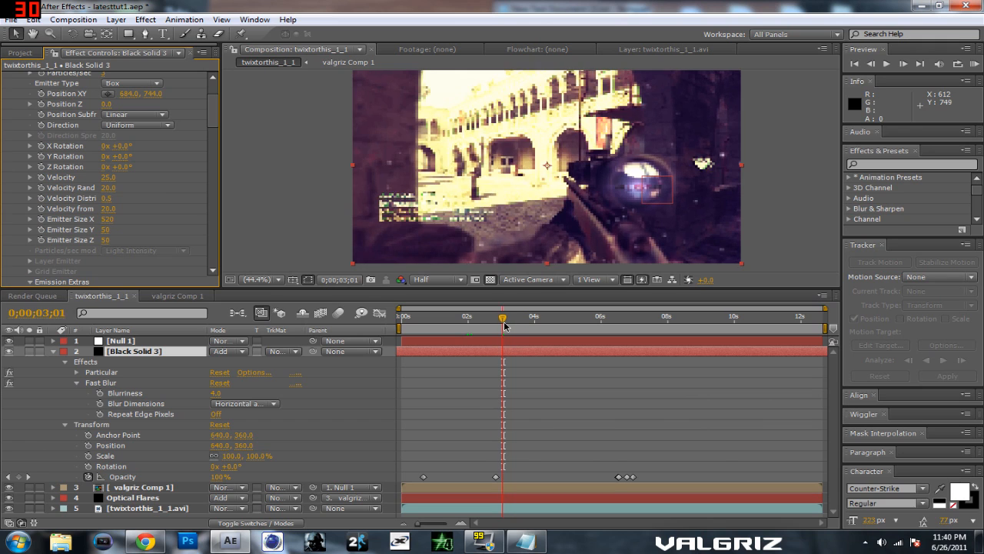
pyautogui.moveTo(107, 220); pyautogui.dragTo(532, 253)
pyautogui.moveTo(502, 317); pyautogui.dragTo(609, 318)
pyautogui.click(787, 223)
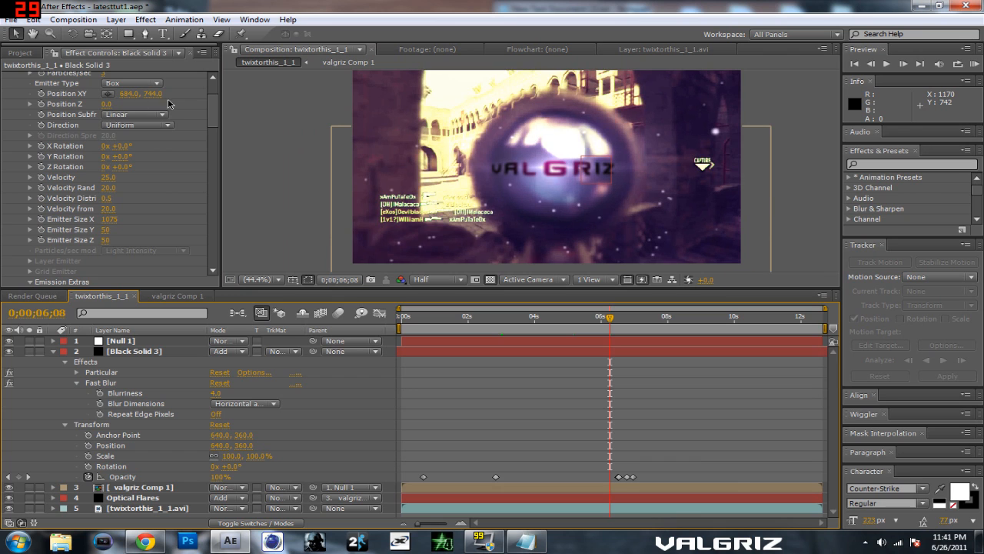
# Step: Scrub from 0;00;06;08 to 0;00;07;21 to examine the particles as the title disappears
pyautogui.moveTo(214, 118); pyautogui.dragTo(219, 109)
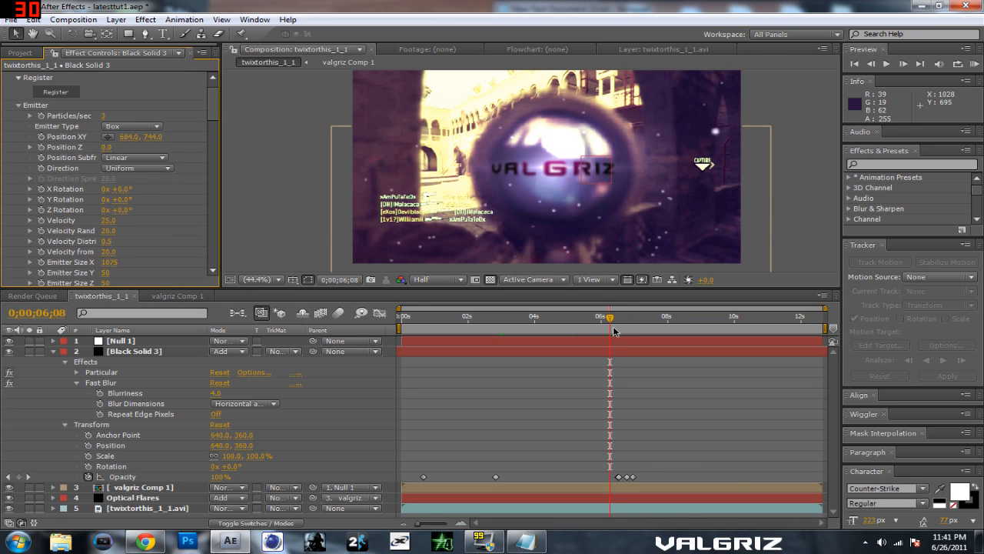
pyautogui.moveTo(610, 318); pyautogui.dragTo(633, 323)
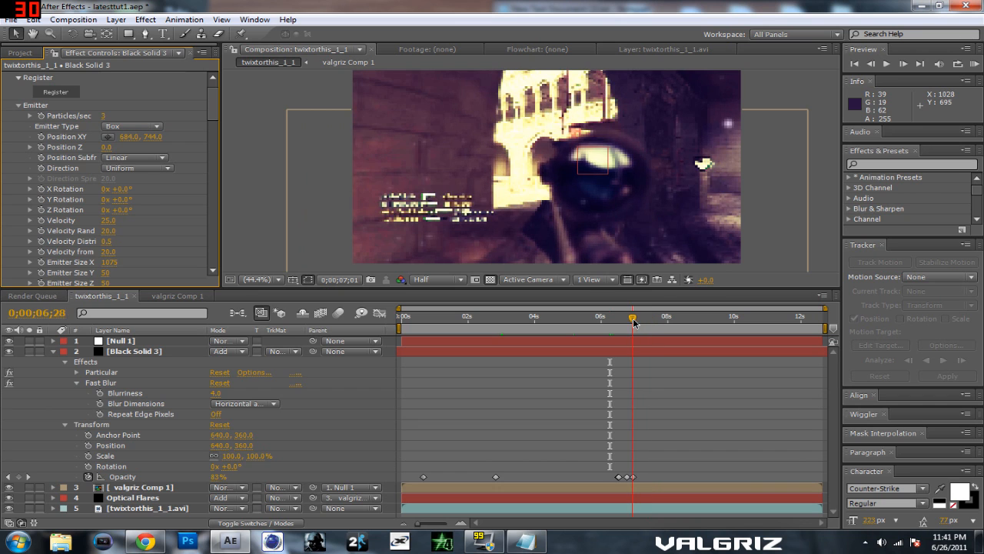
pyautogui.moveTo(637, 321); pyautogui.dragTo(658, 321)
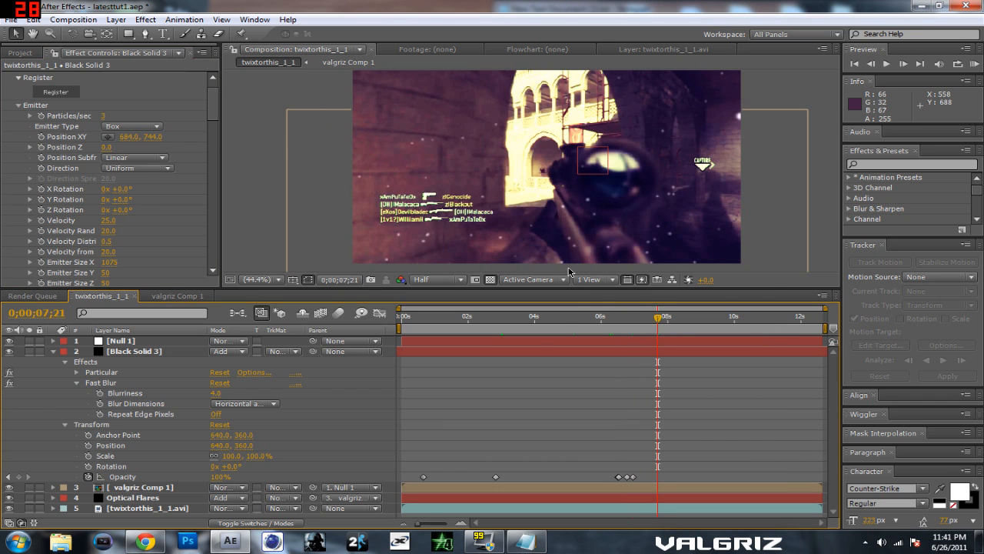
# Step: Collapse Particular's Emitter, Particle and Shading groups and return to the beginning of the timeline
pyautogui.click(17, 106)
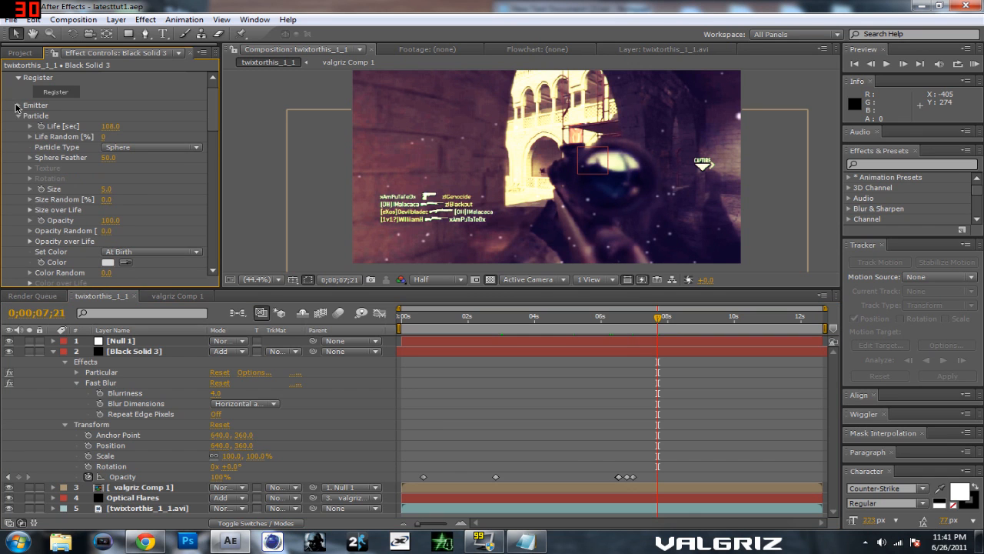
pyautogui.click(19, 116)
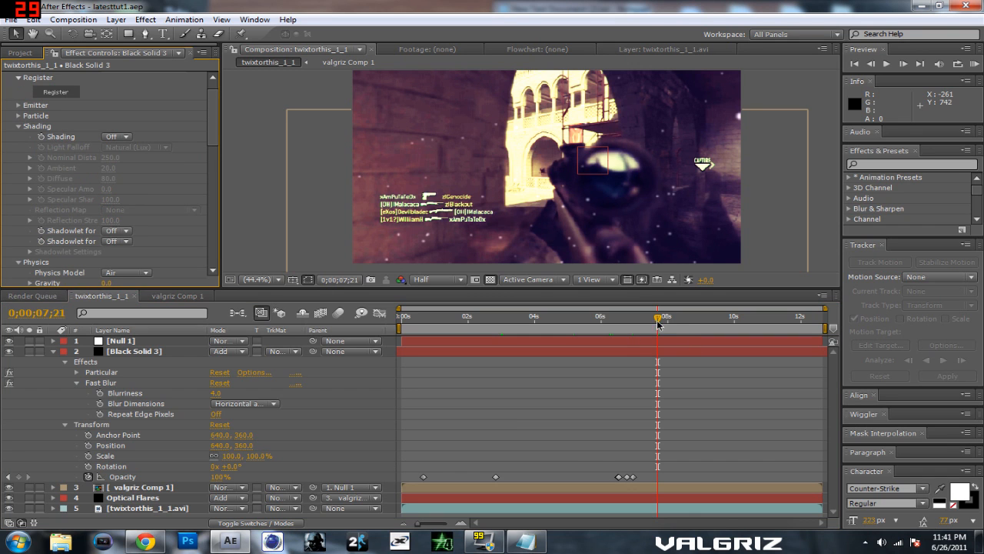
pyautogui.press('Home')
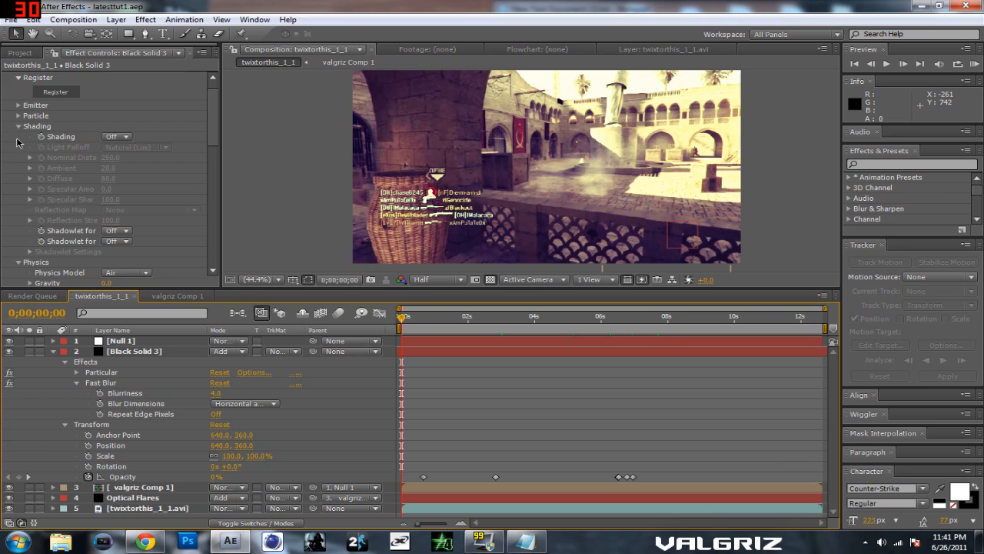
pyautogui.click(19, 127)
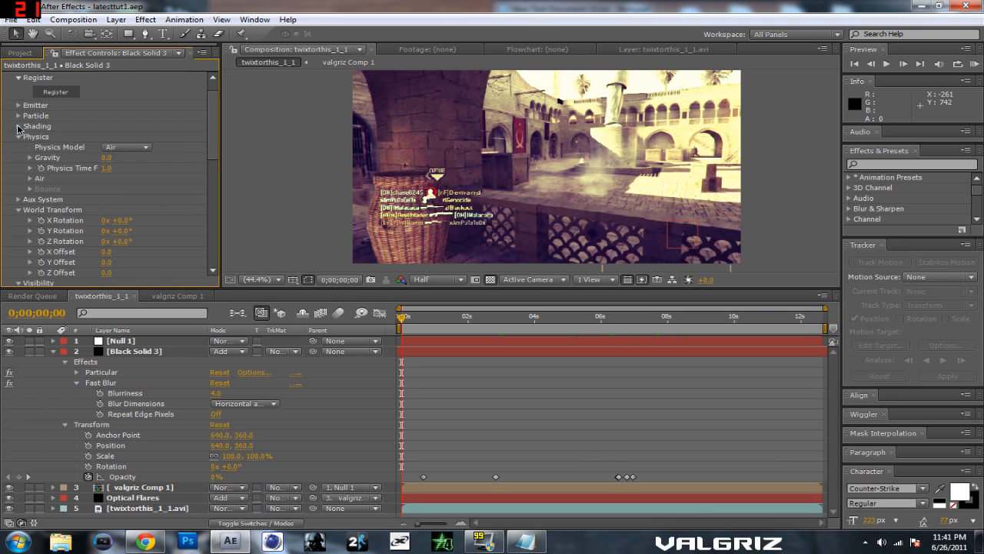